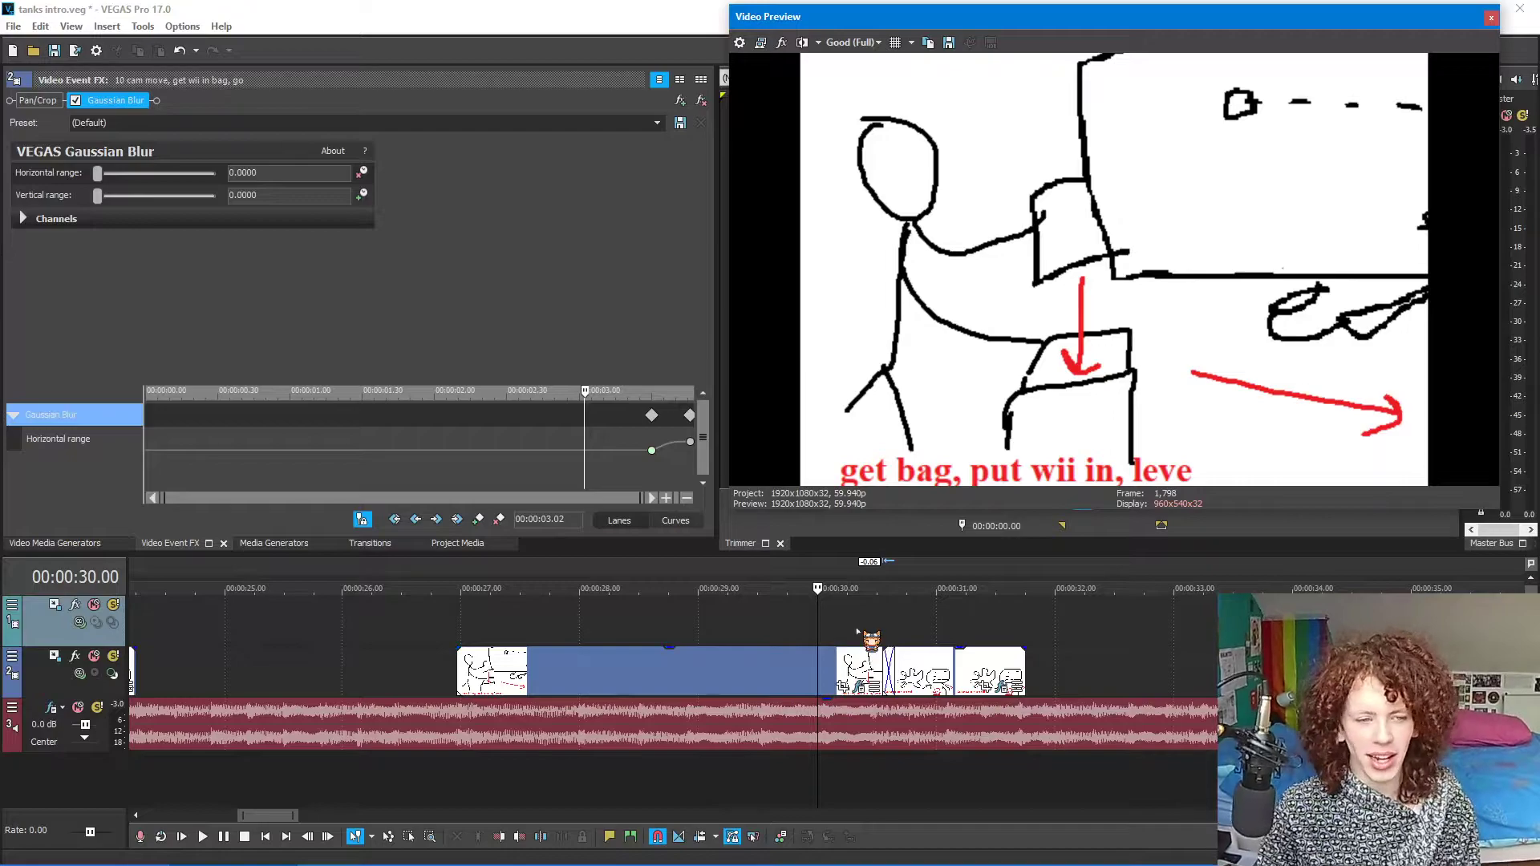
- Play back the blurred transition between the "get bag" and "take cam on exit" clips around 00:00:30
left_click(883, 626)
left_click_drag(883, 627, 848, 628)
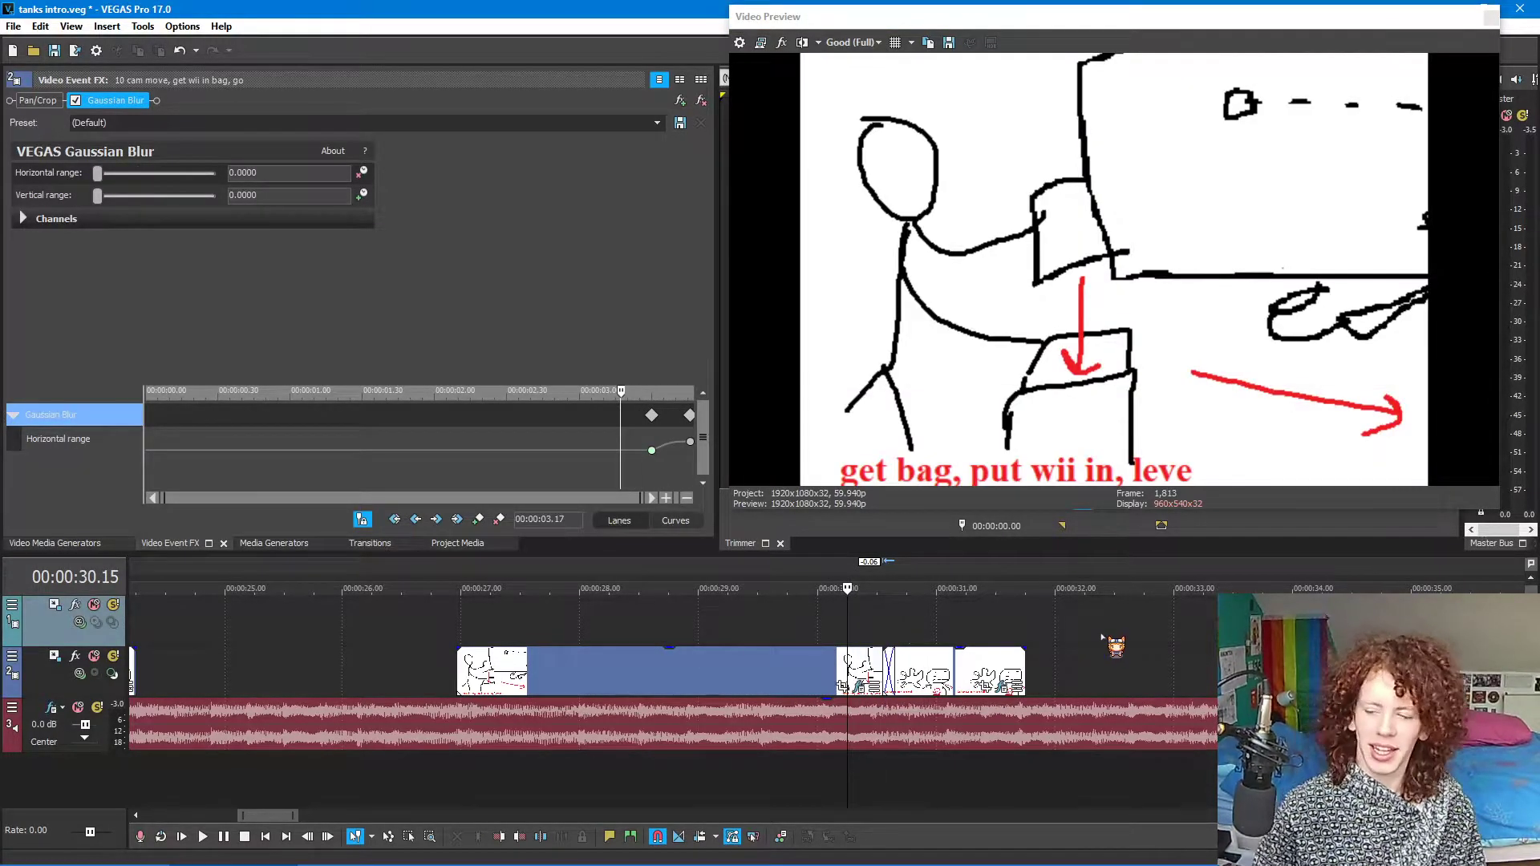
key("space")
key("space")
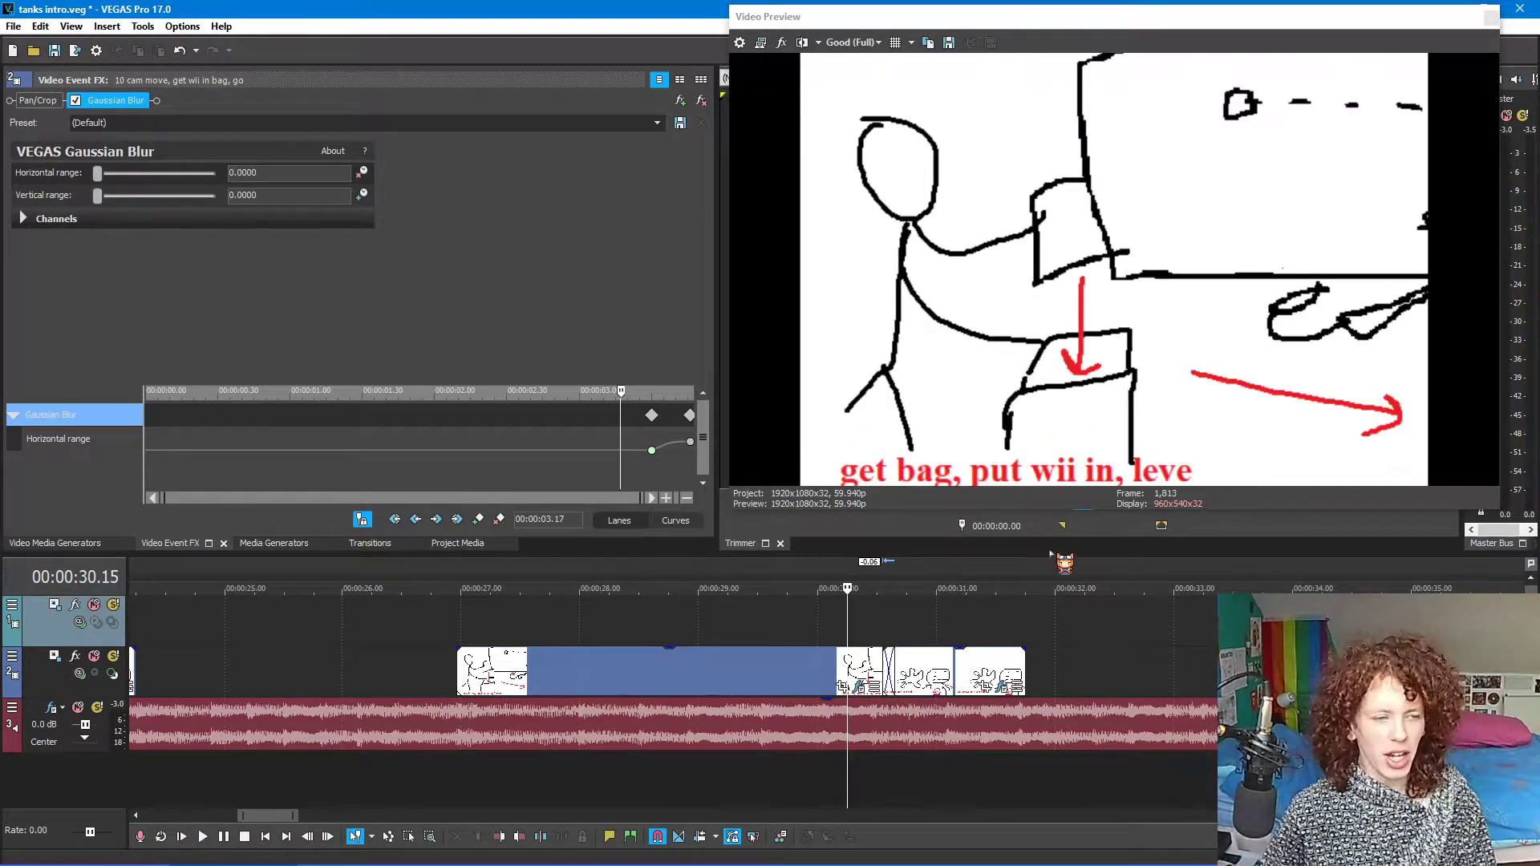
left_click(446, 544)
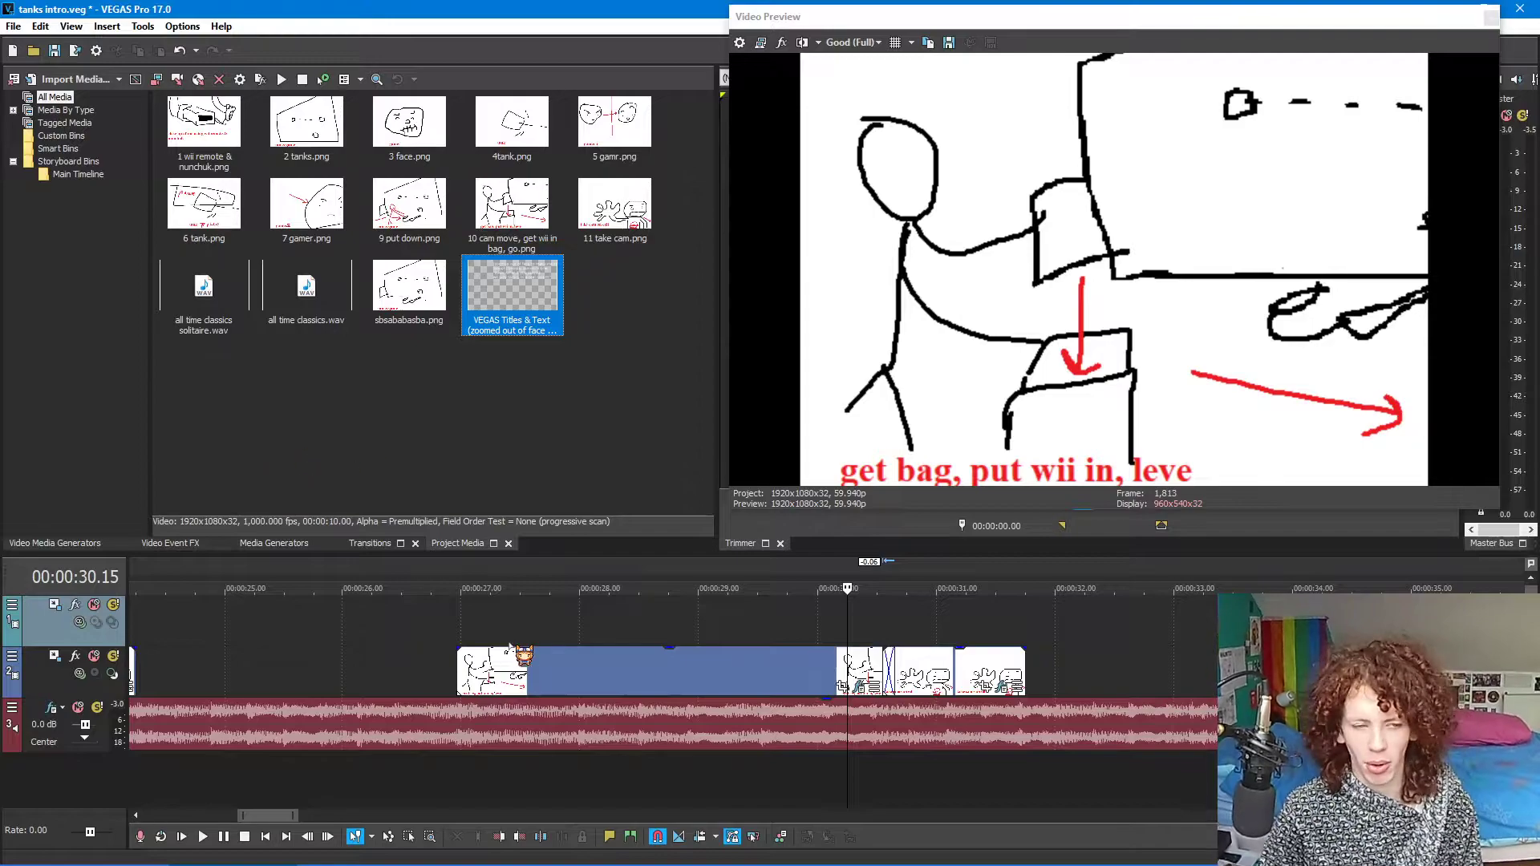
scroll(522, 656, "down", 5)
scroll(801, 618, "up", 5)
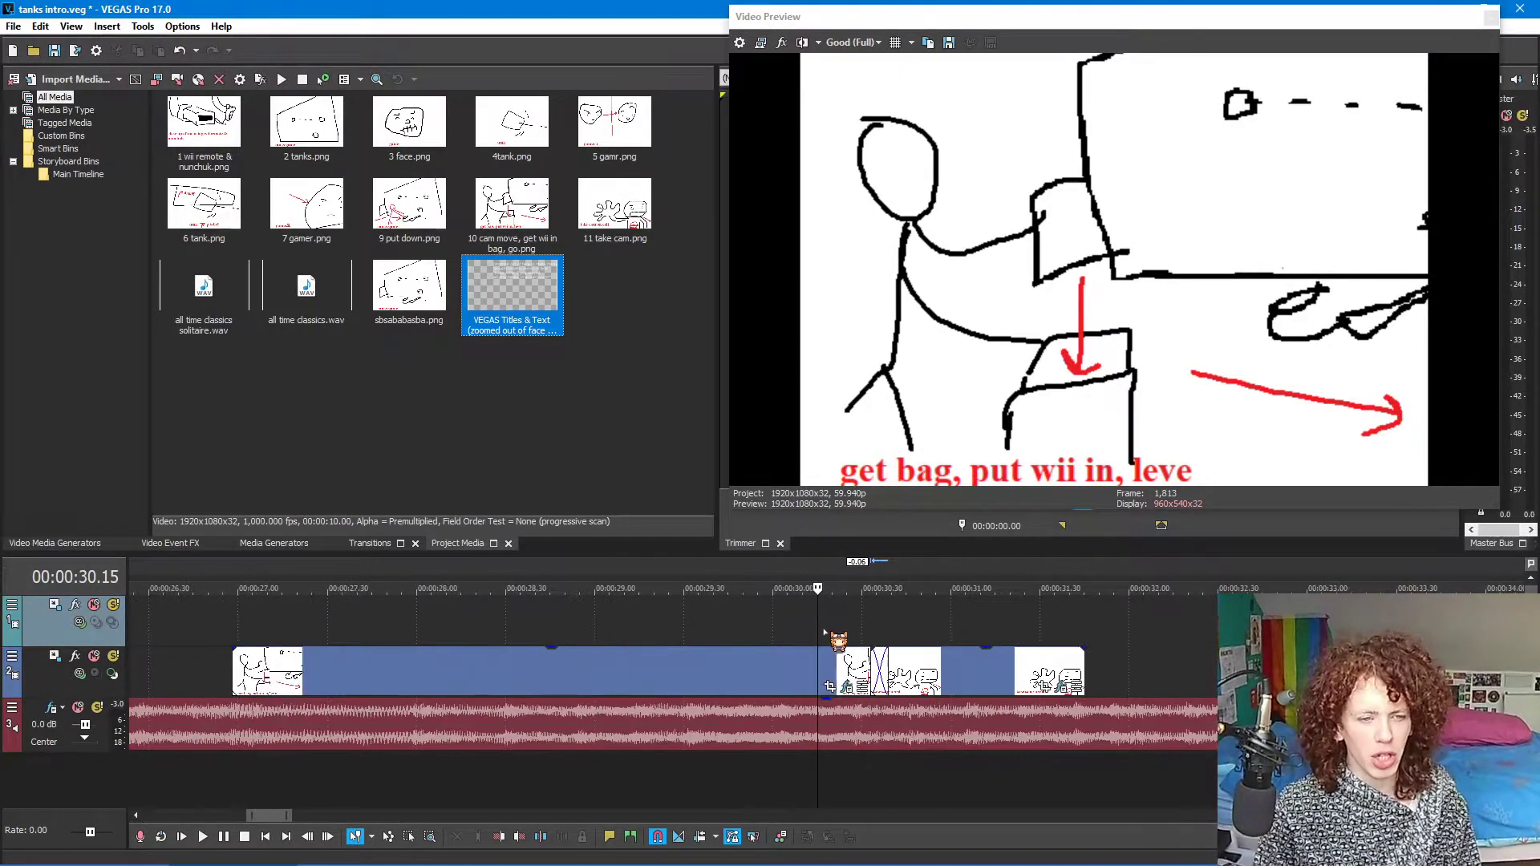
key("space")
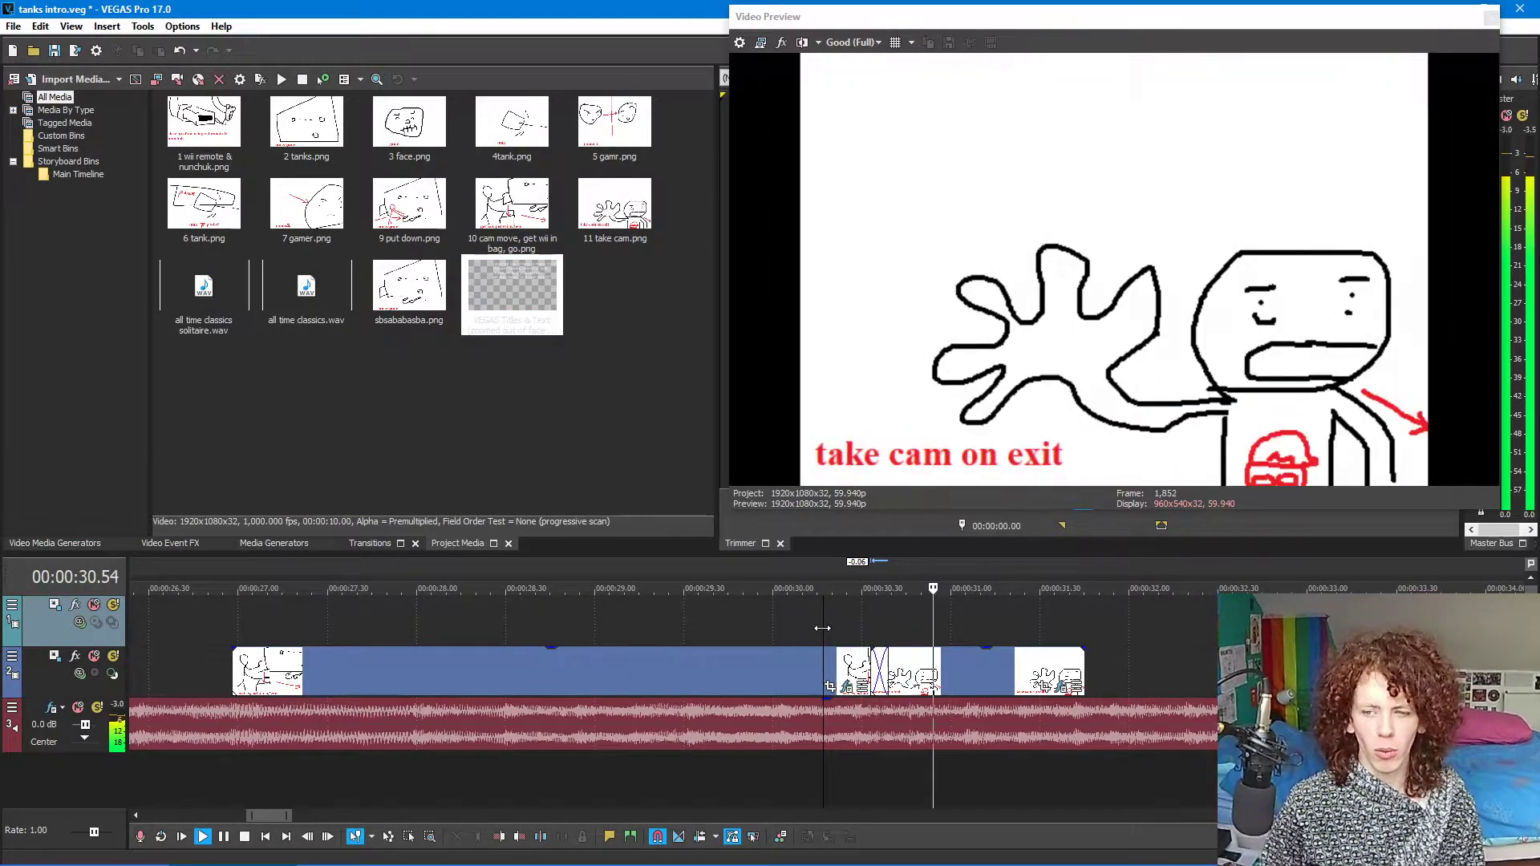
key("space")
key("space")
key("space")
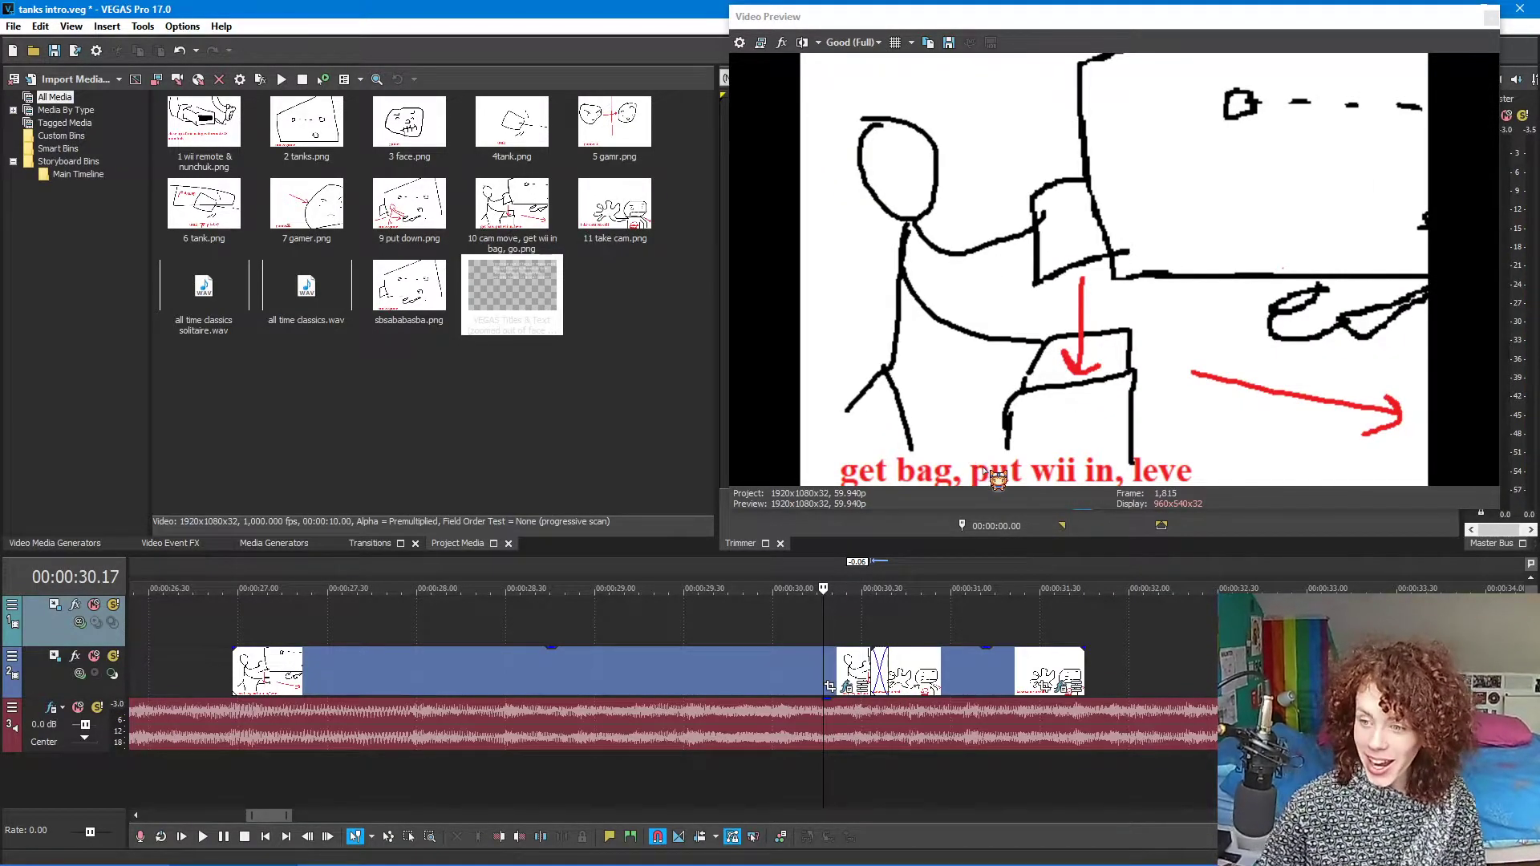
- Play back the plain cut between the "get bag" and "take cam on exit" clips at 00:00:23 for comparison
scroll(824, 726, "down", 5)
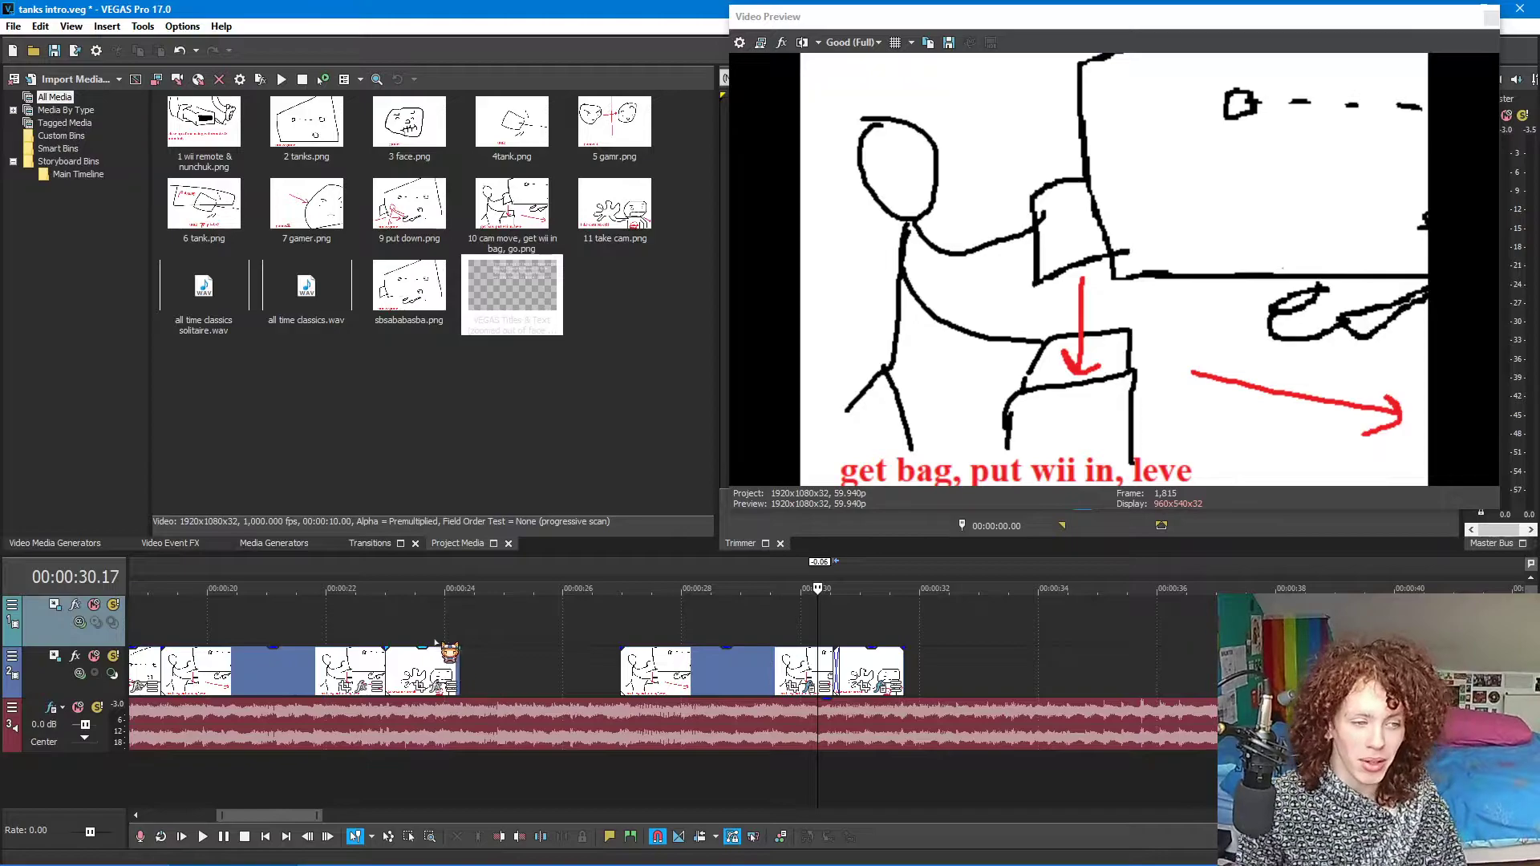
left_click(394, 638)
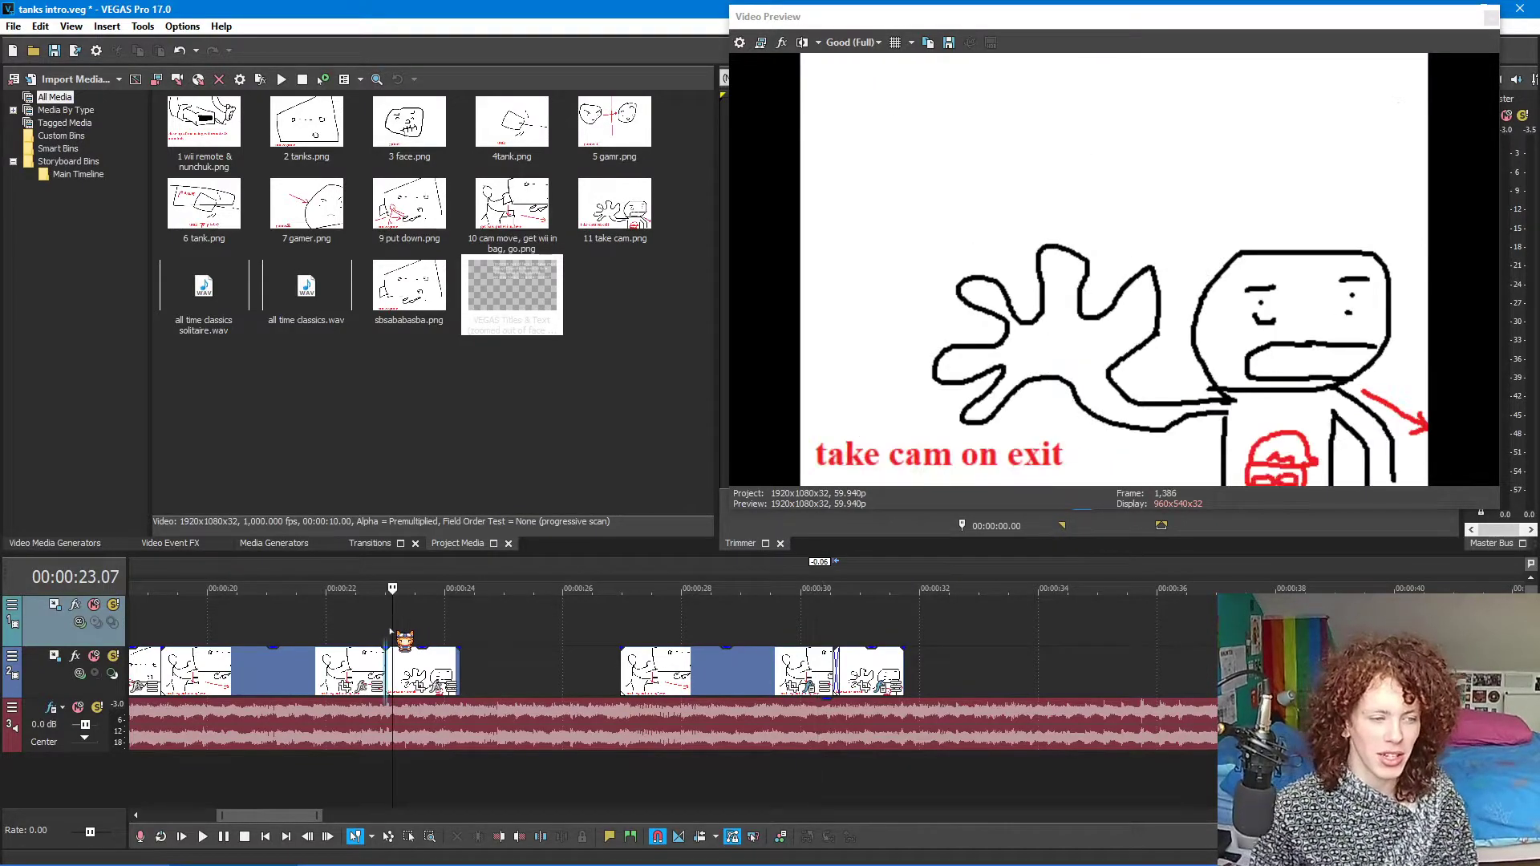
left_click(821, 637)
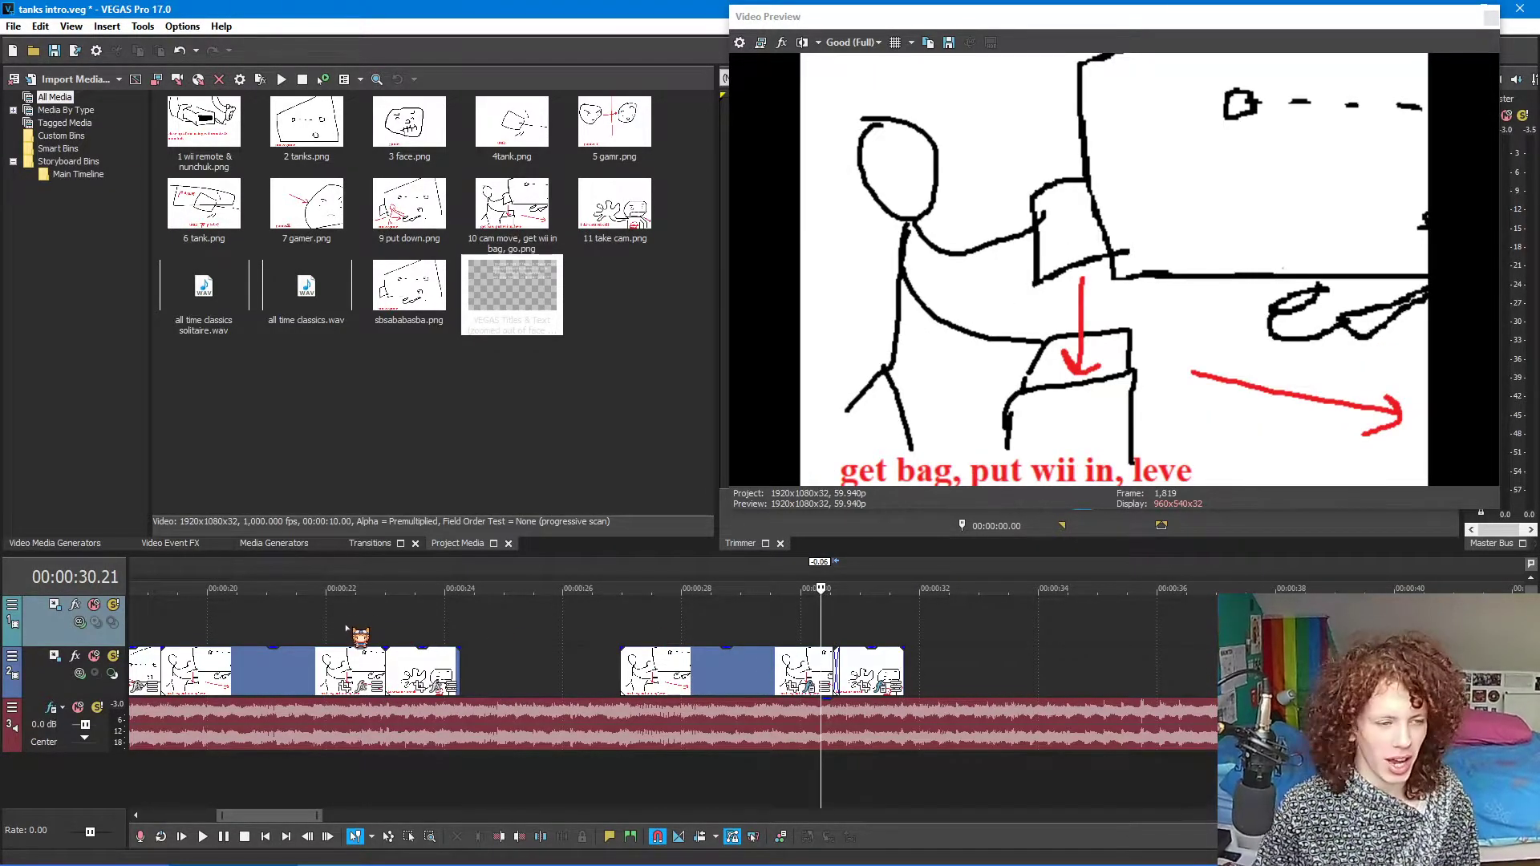
left_click(376, 635)
scroll(513, 639, "up", 4)
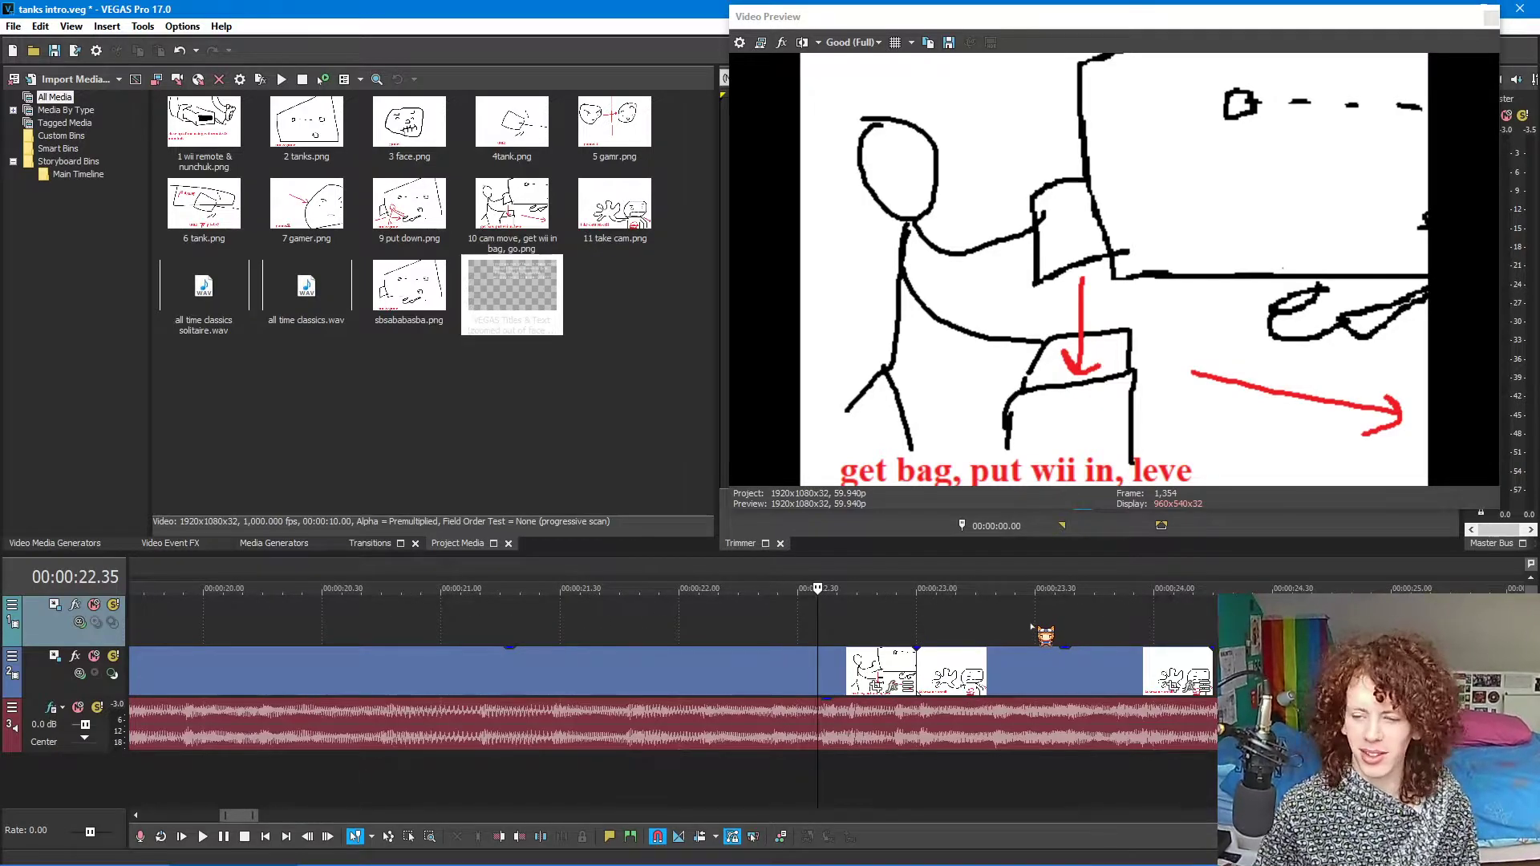
key("space")
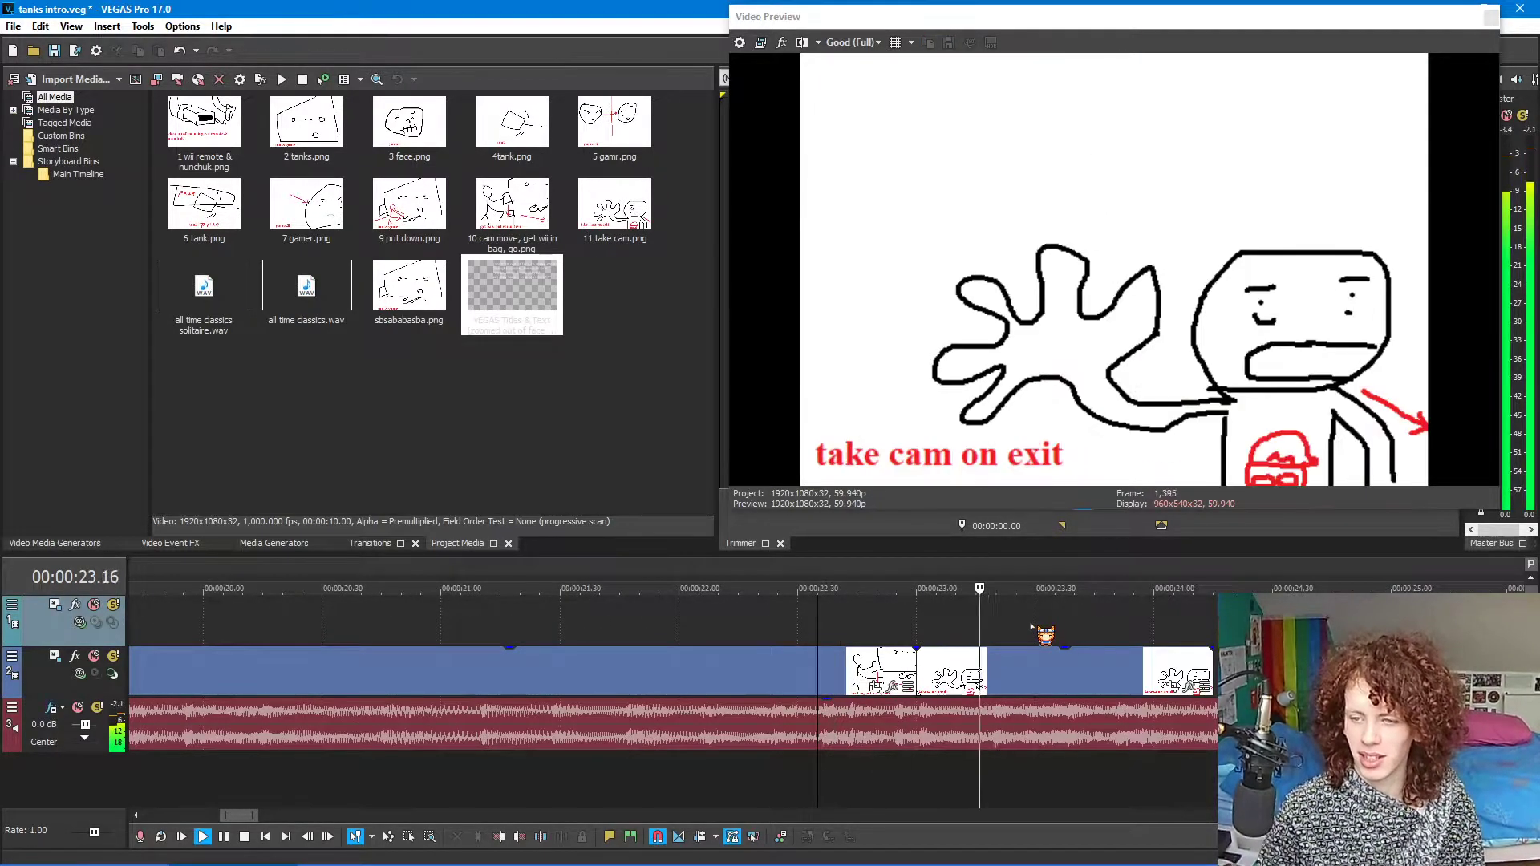
key("space")
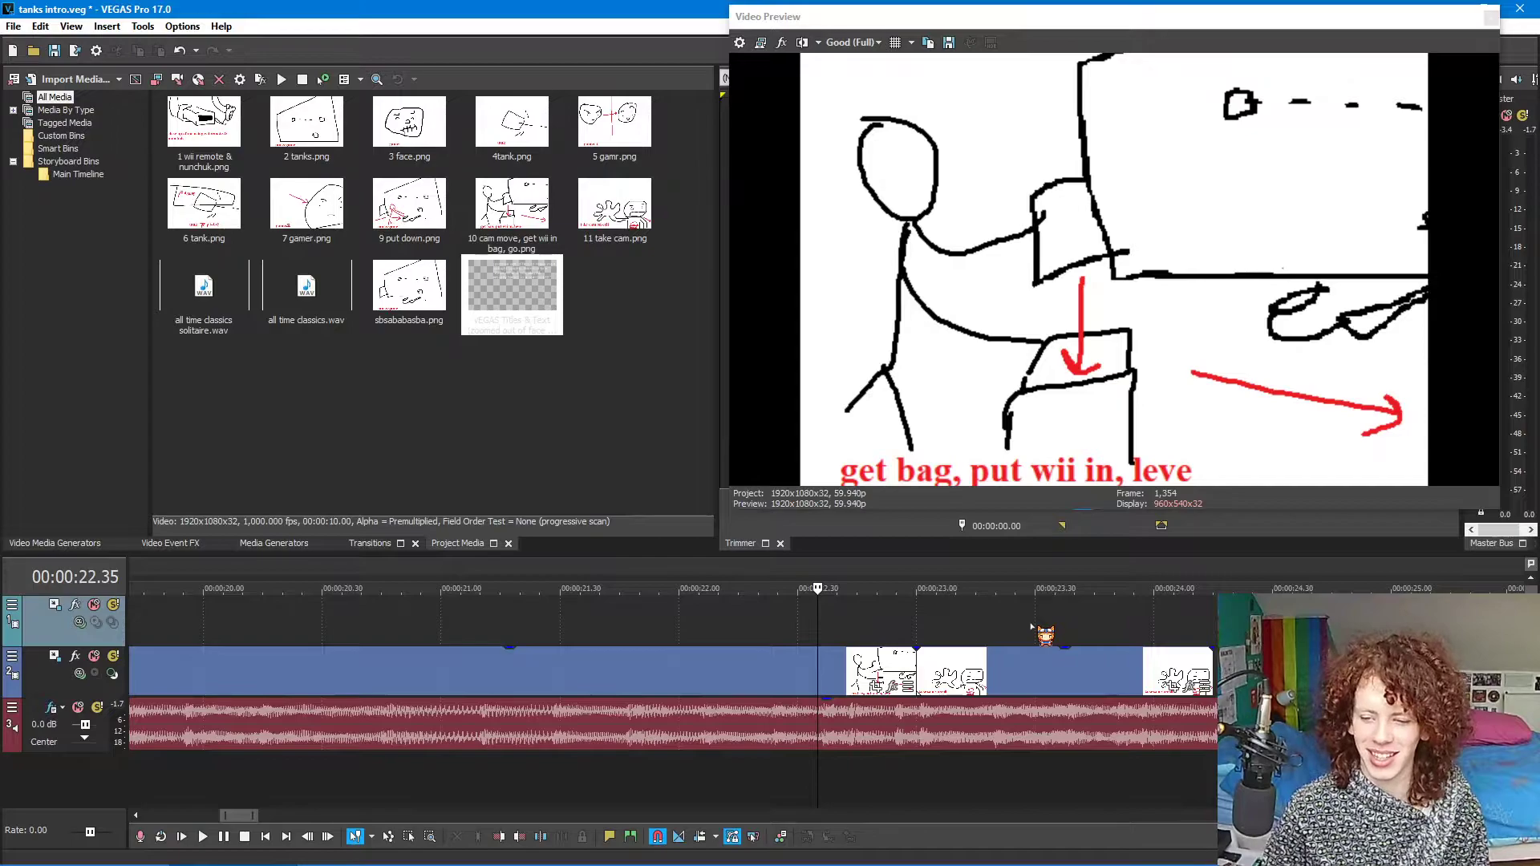
scroll(1033, 626, "down", 4)
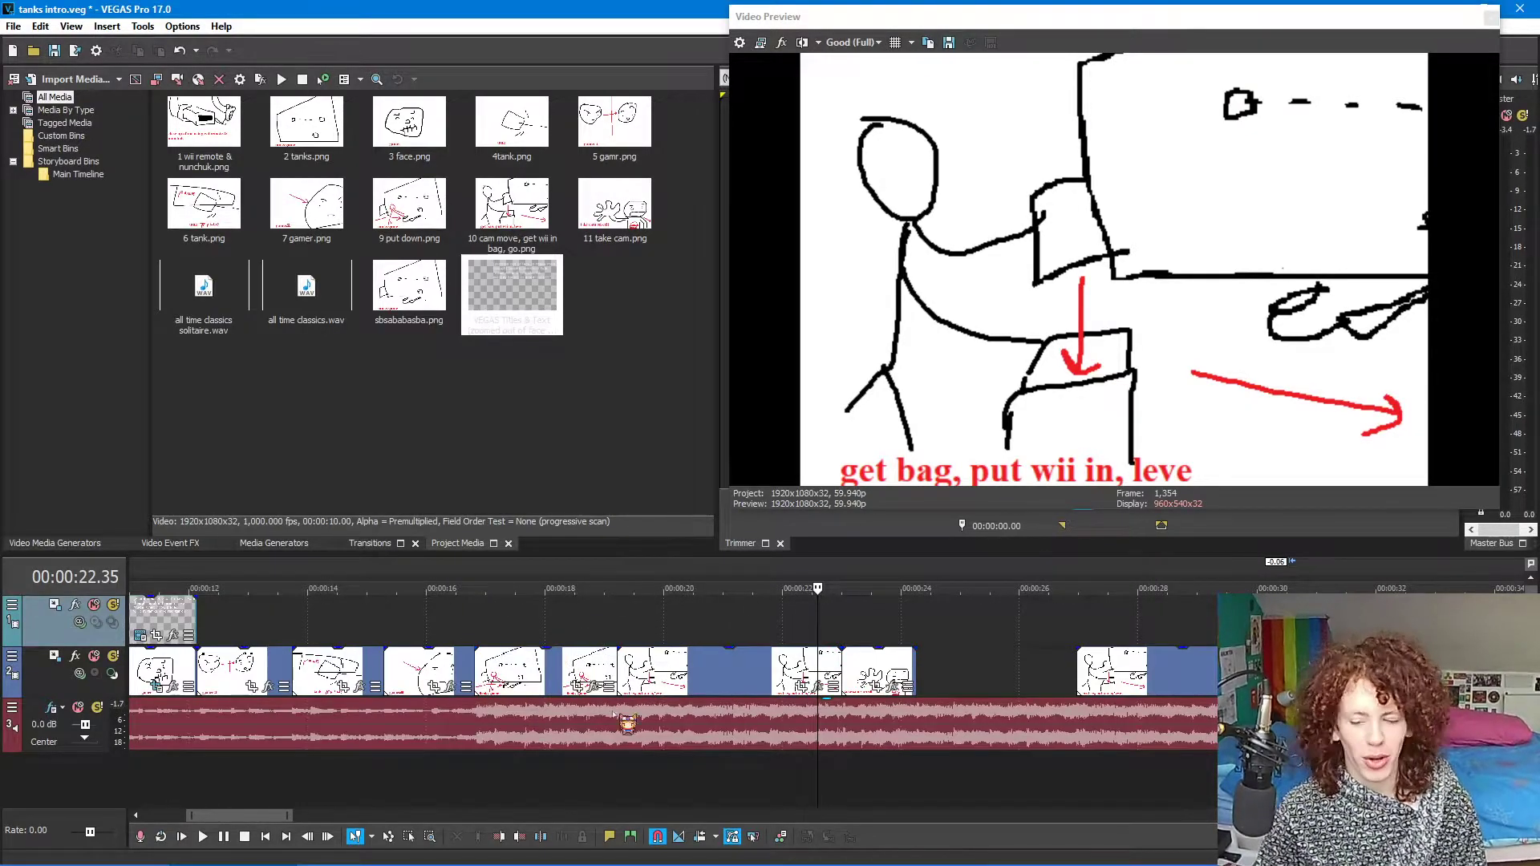
scroll(766, 694, "up", 2)
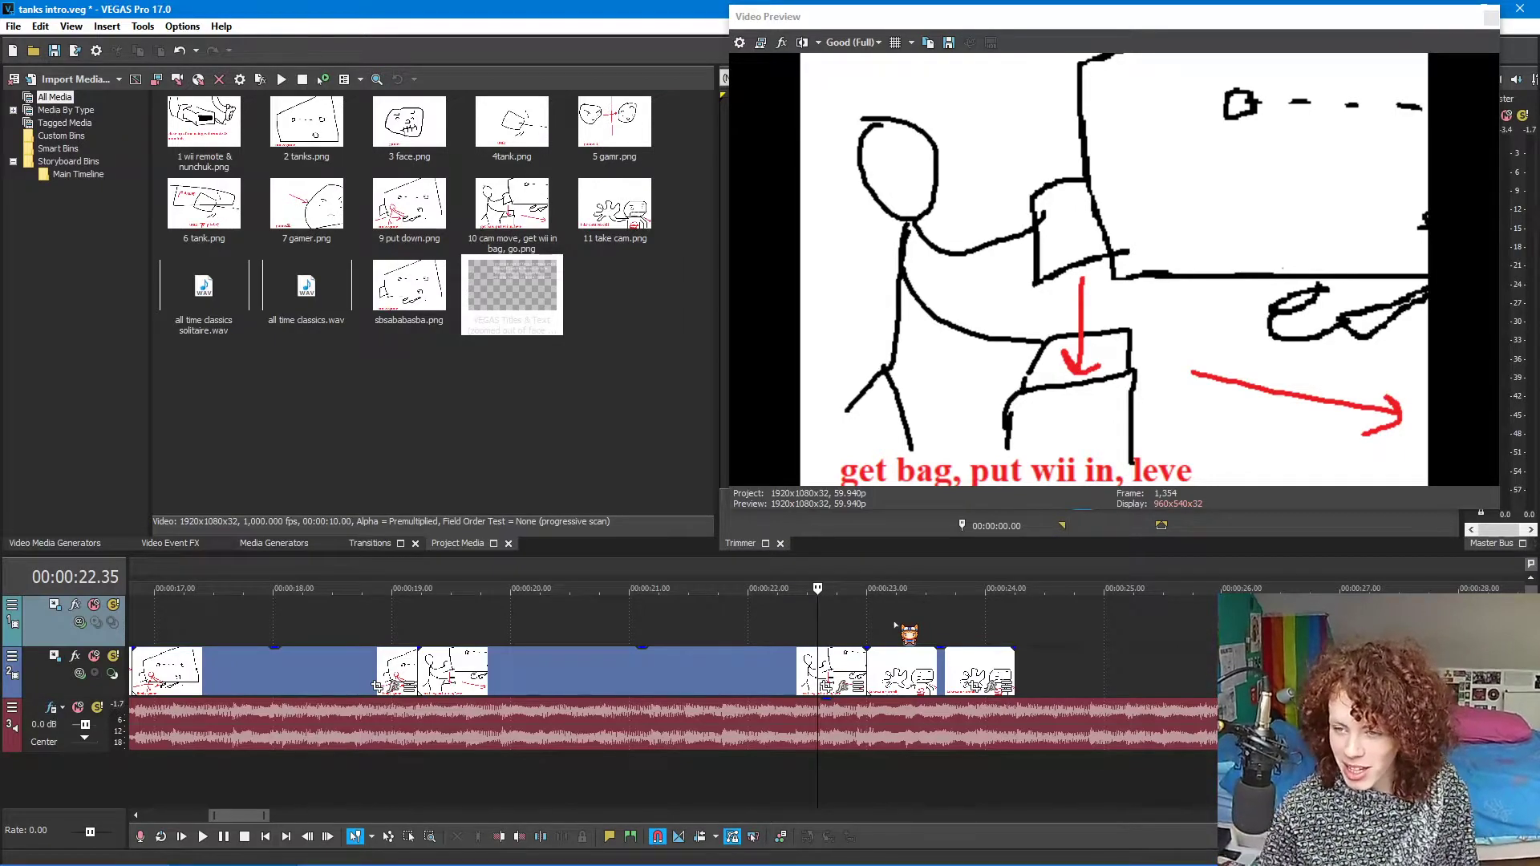
scroll(881, 650, "up", 2)
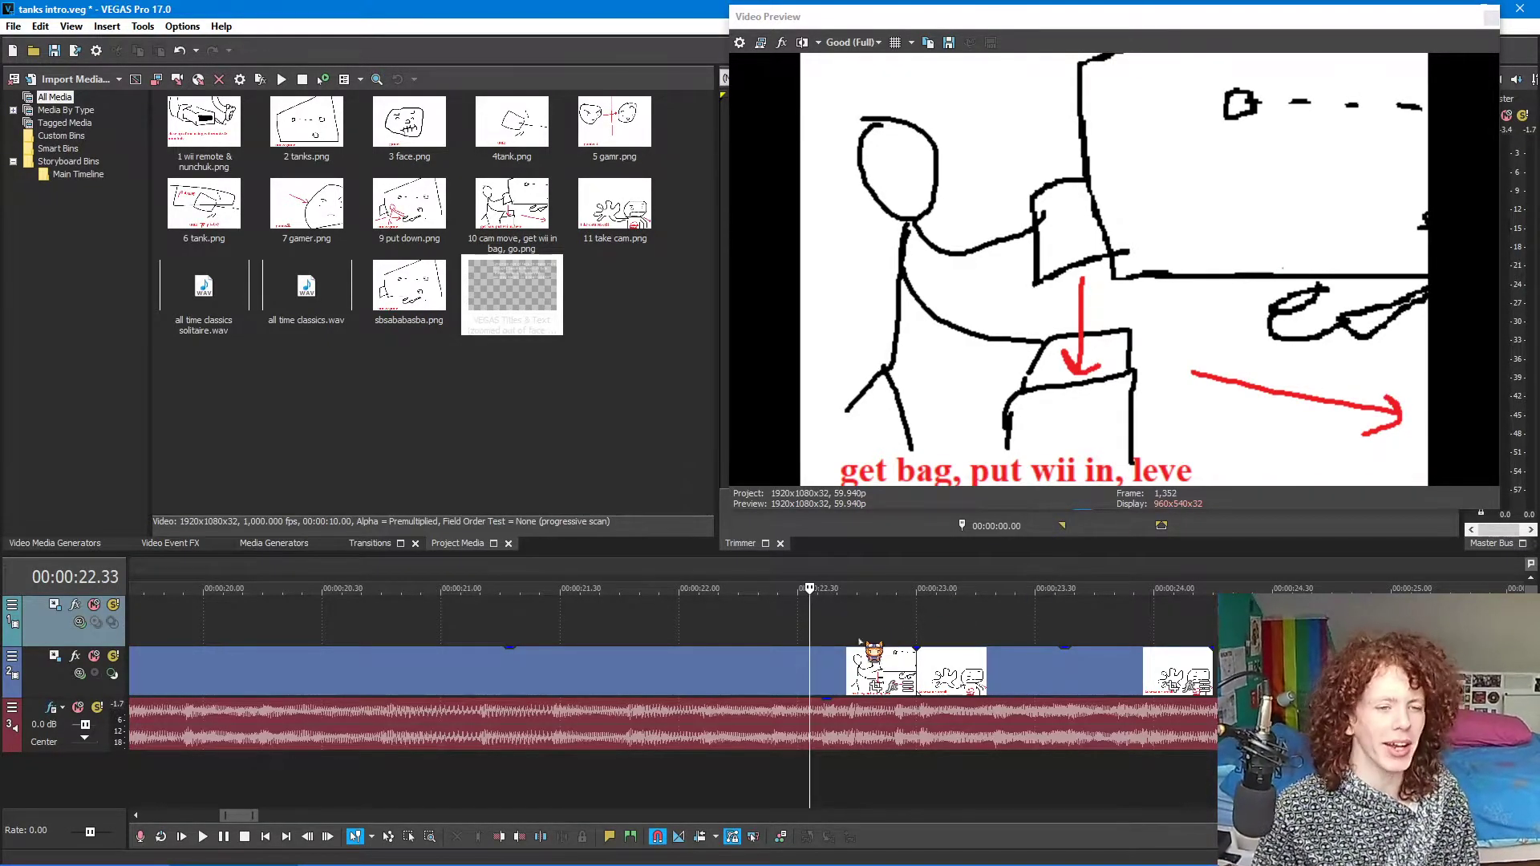
key("space")
key("space")
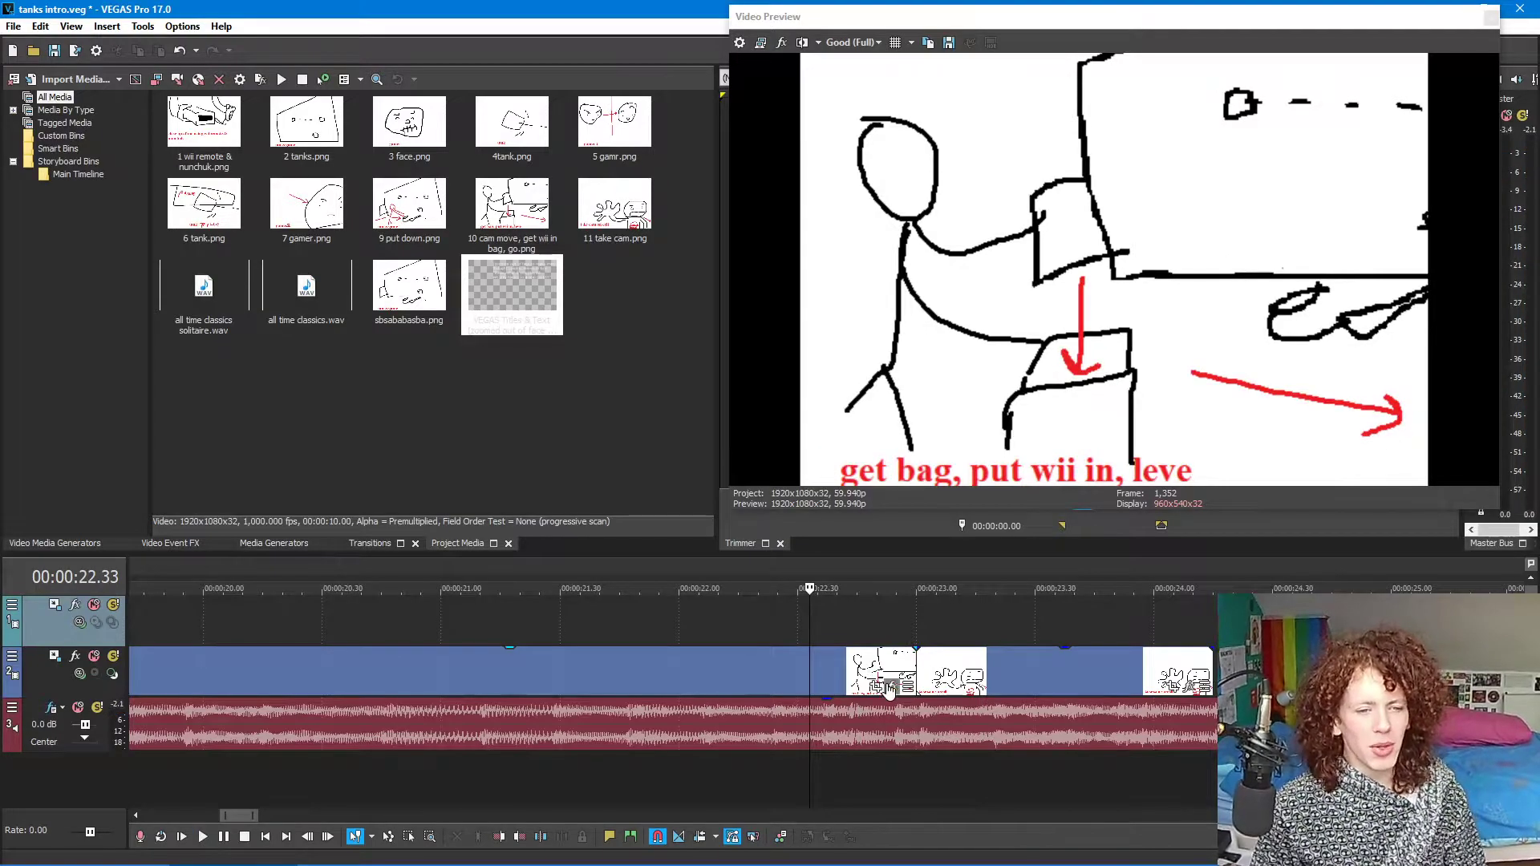
- Add VEGAS Gaussian Blur to the clip before the cut at 00:00:23 and set its horizontal and vertical range to 0
left_click(889, 688)
left_click(889, 689)
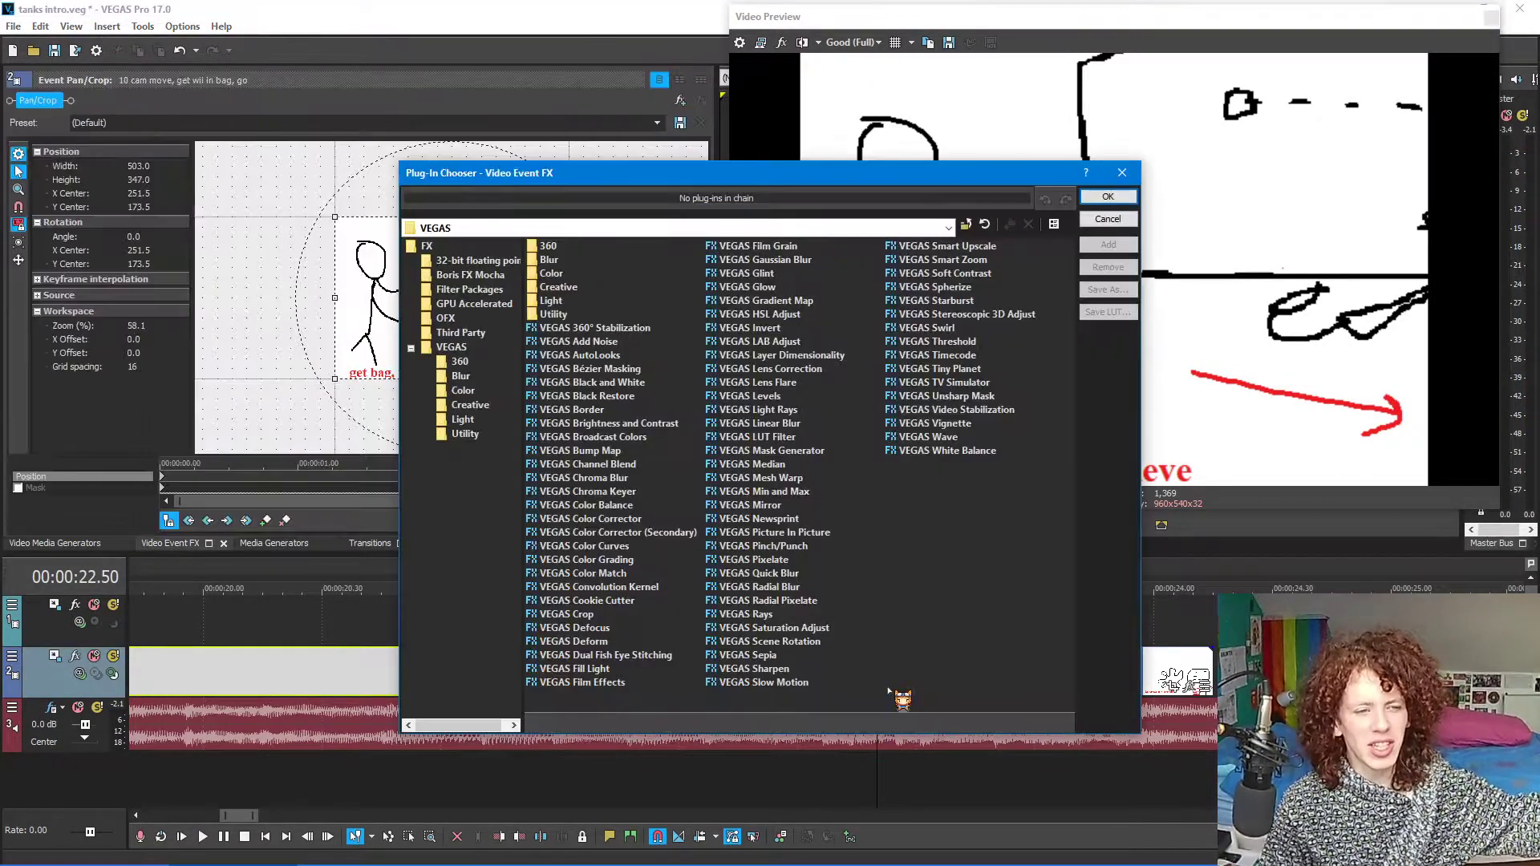
double_click(758, 259)
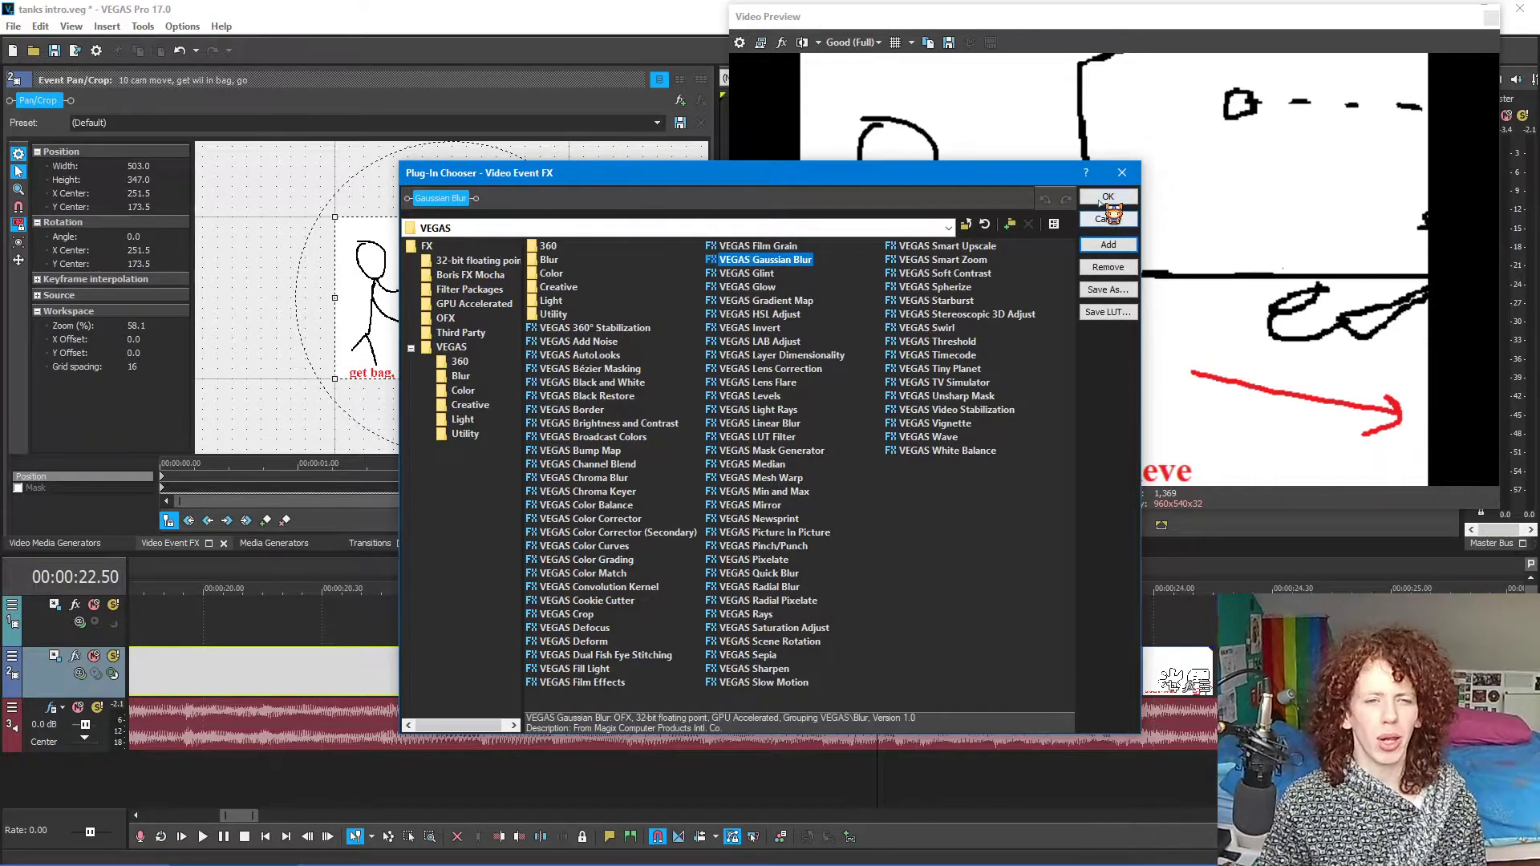
left_click(1106, 197)
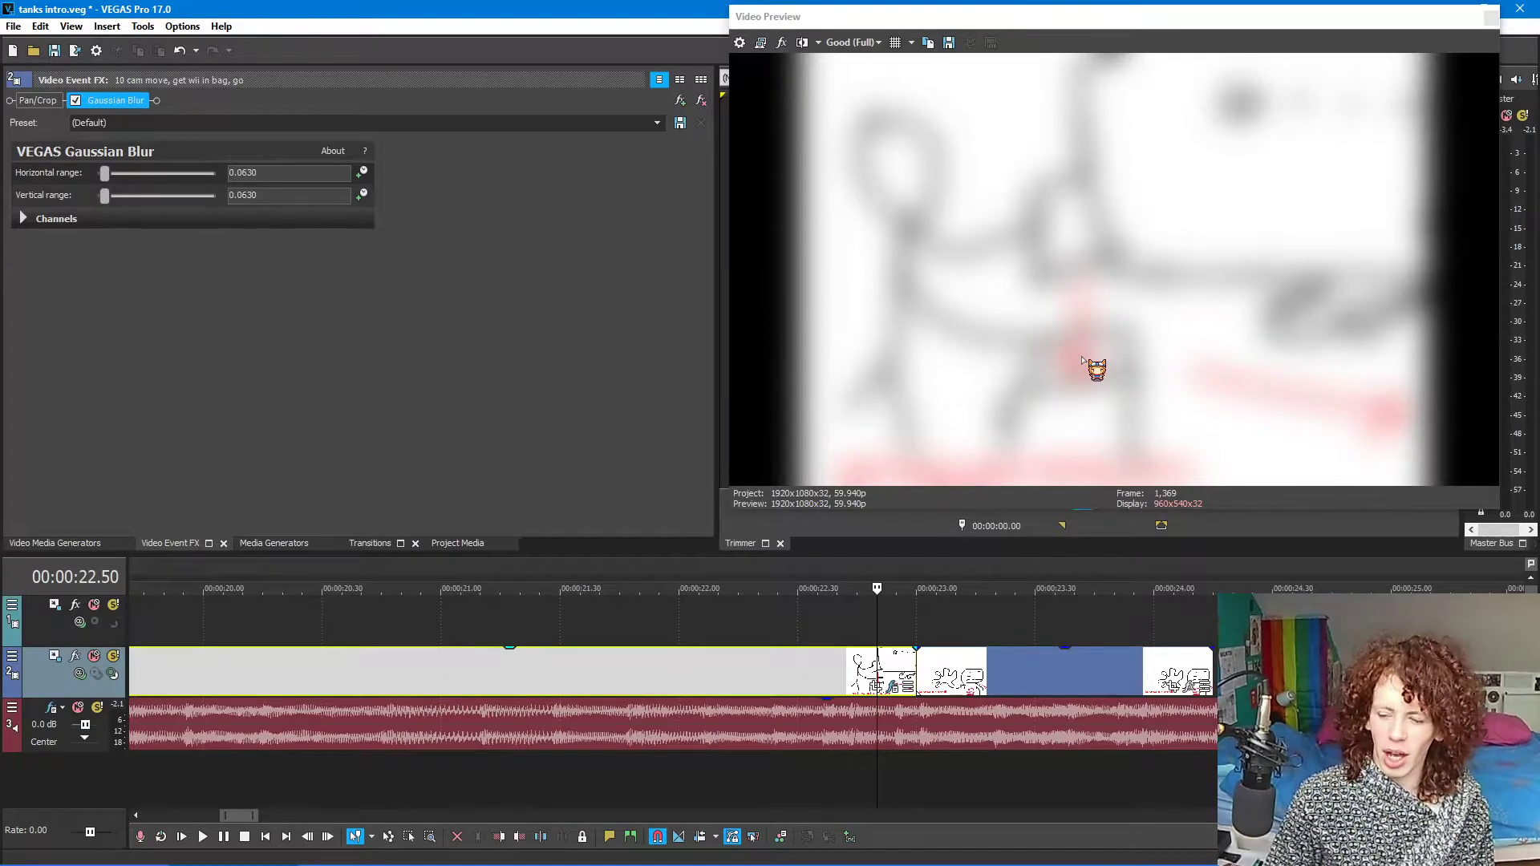
left_click_drag(146, 193, 51, 176)
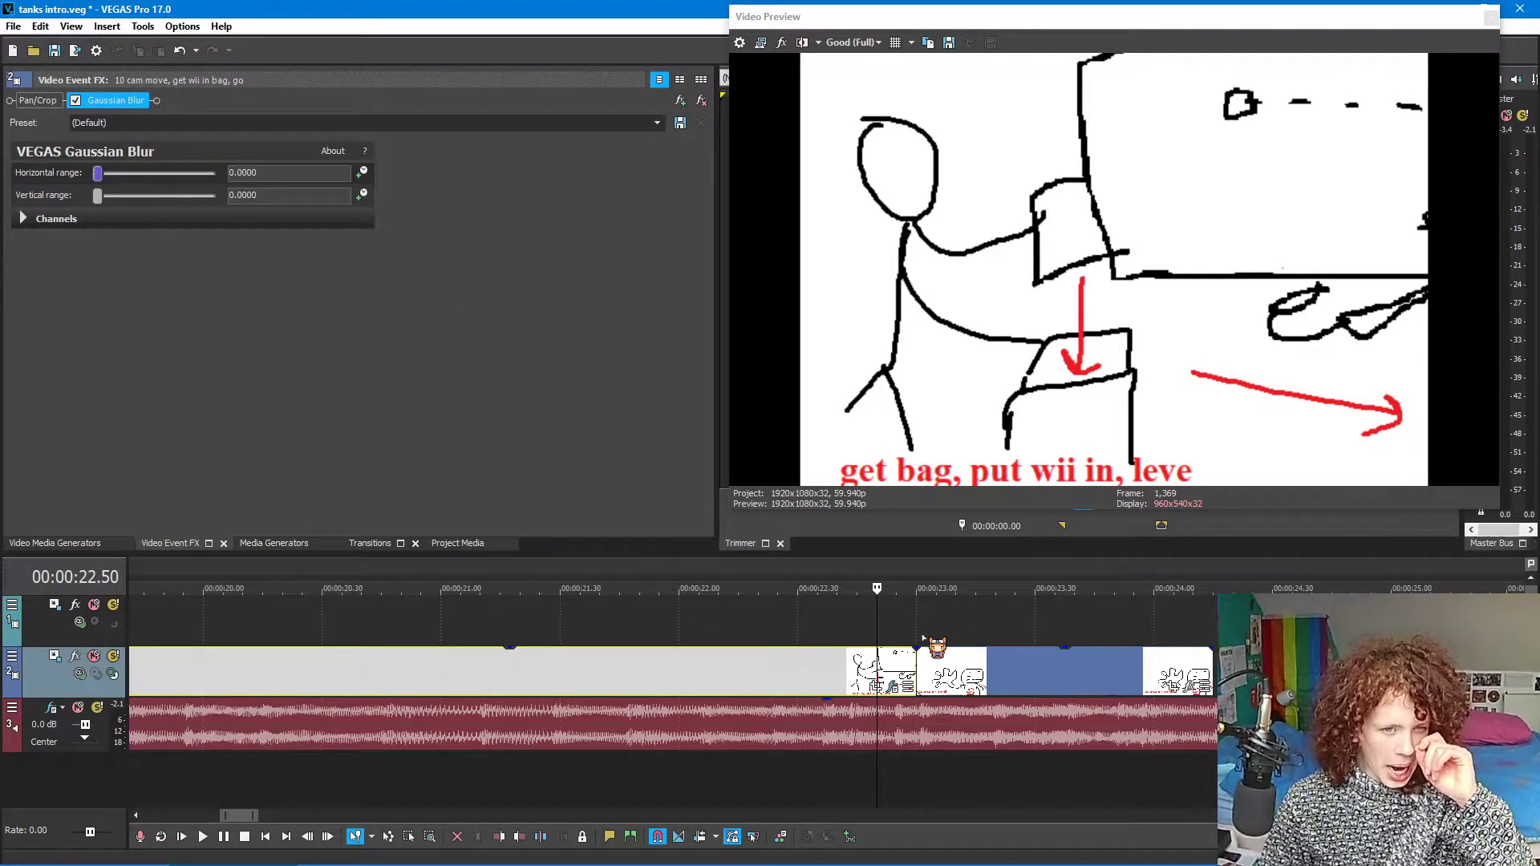
- Place the playhead exactly on the cut between the two clips at 00:00:23.00
left_click(916, 640)
scroll(916, 640, "up", 3)
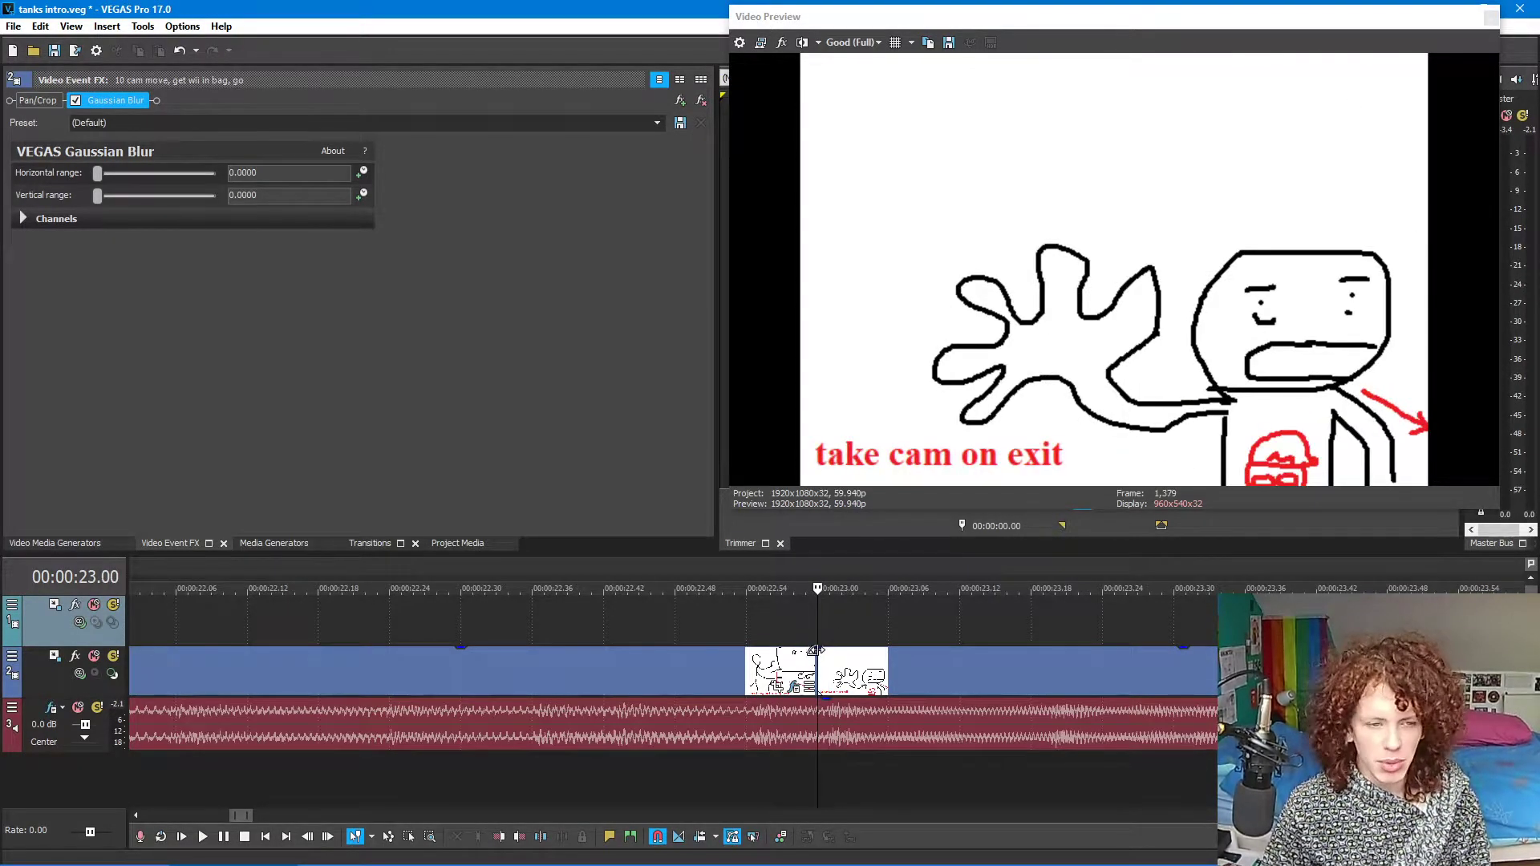
left_click(822, 686)
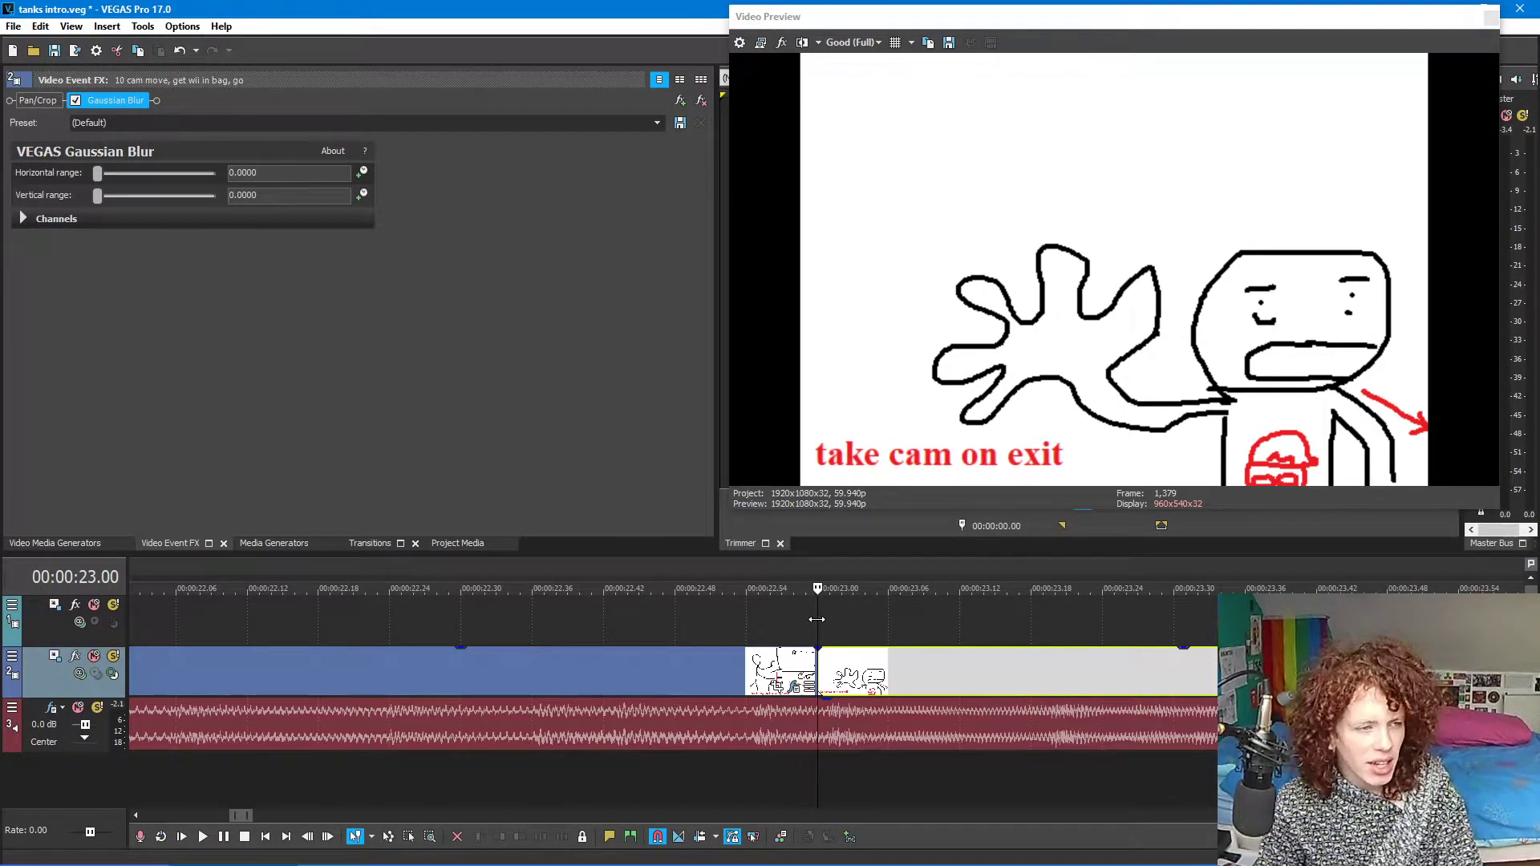
mouse_move(817, 619)
left_mouse_down()
mouse_move(704, 615)
mouse_move(821, 611)
left_mouse_up()
left_click(820, 610)
- Step the playhead back frame by frame from the cut to 00:00:22.44 and preview the lead-in
key("Left")
key("Left")
key("Left")
key("Left")
key("Left")
key("Left")
key("Left")
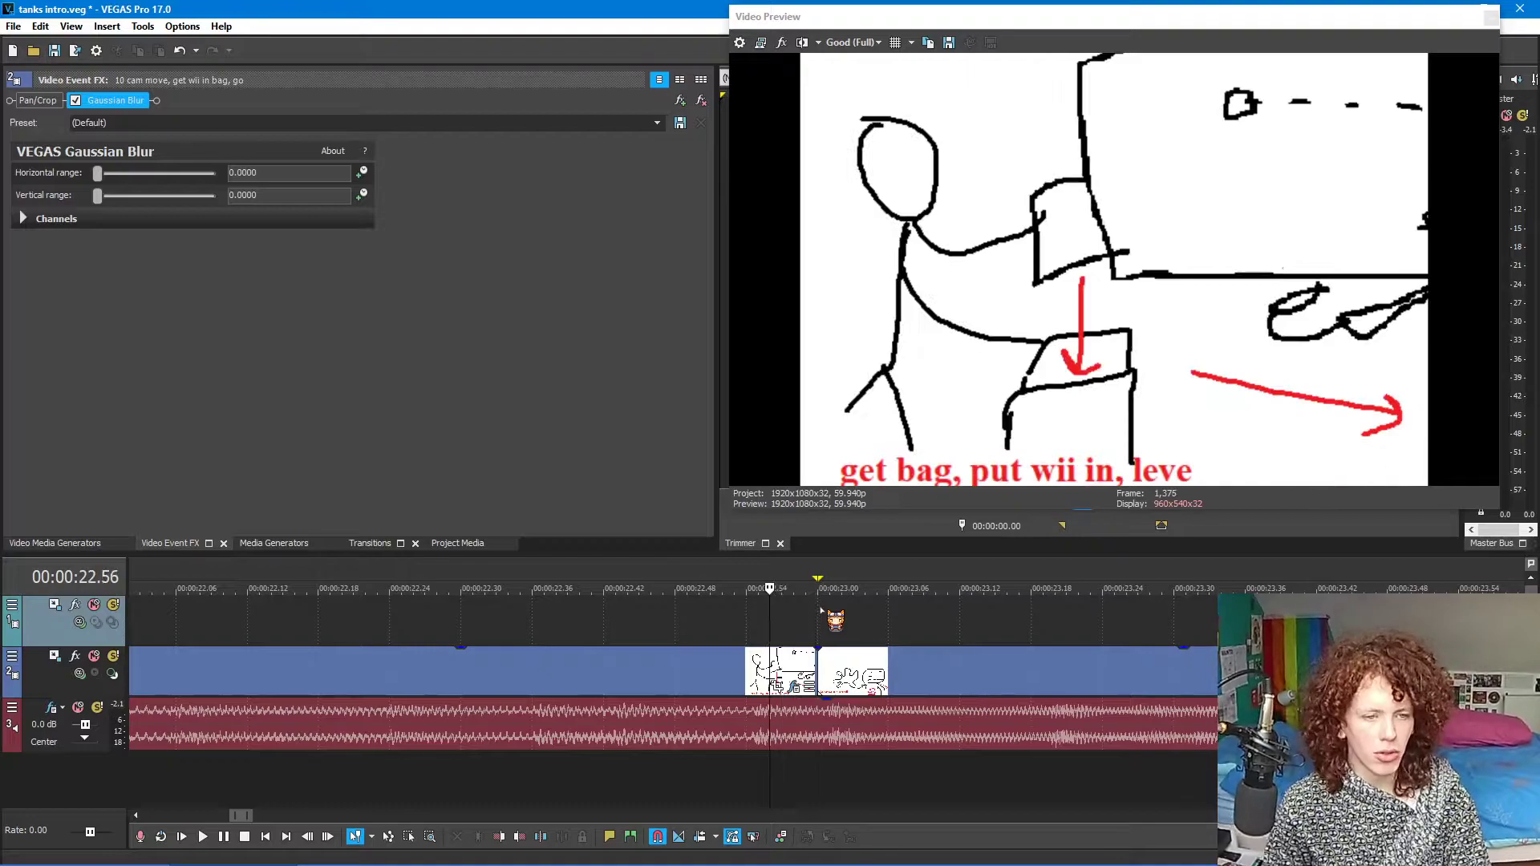
key("Left")
key("Left")
key("Left")
key("Left")
key("Left")
key("Left")
key("Left")
key("Left")
key("Left")
key("Left")
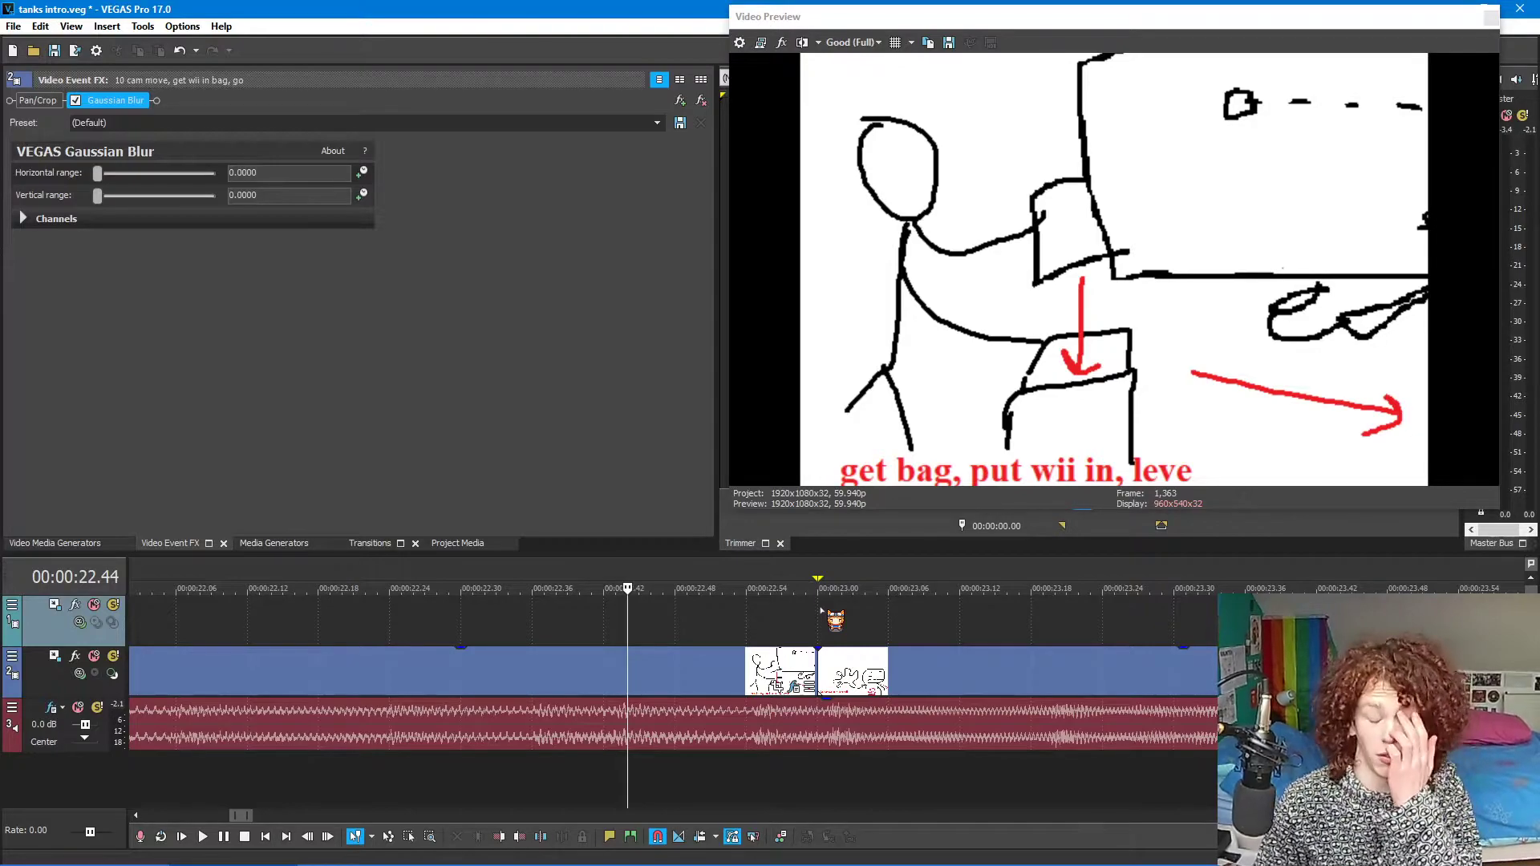
key("space")
key("space")
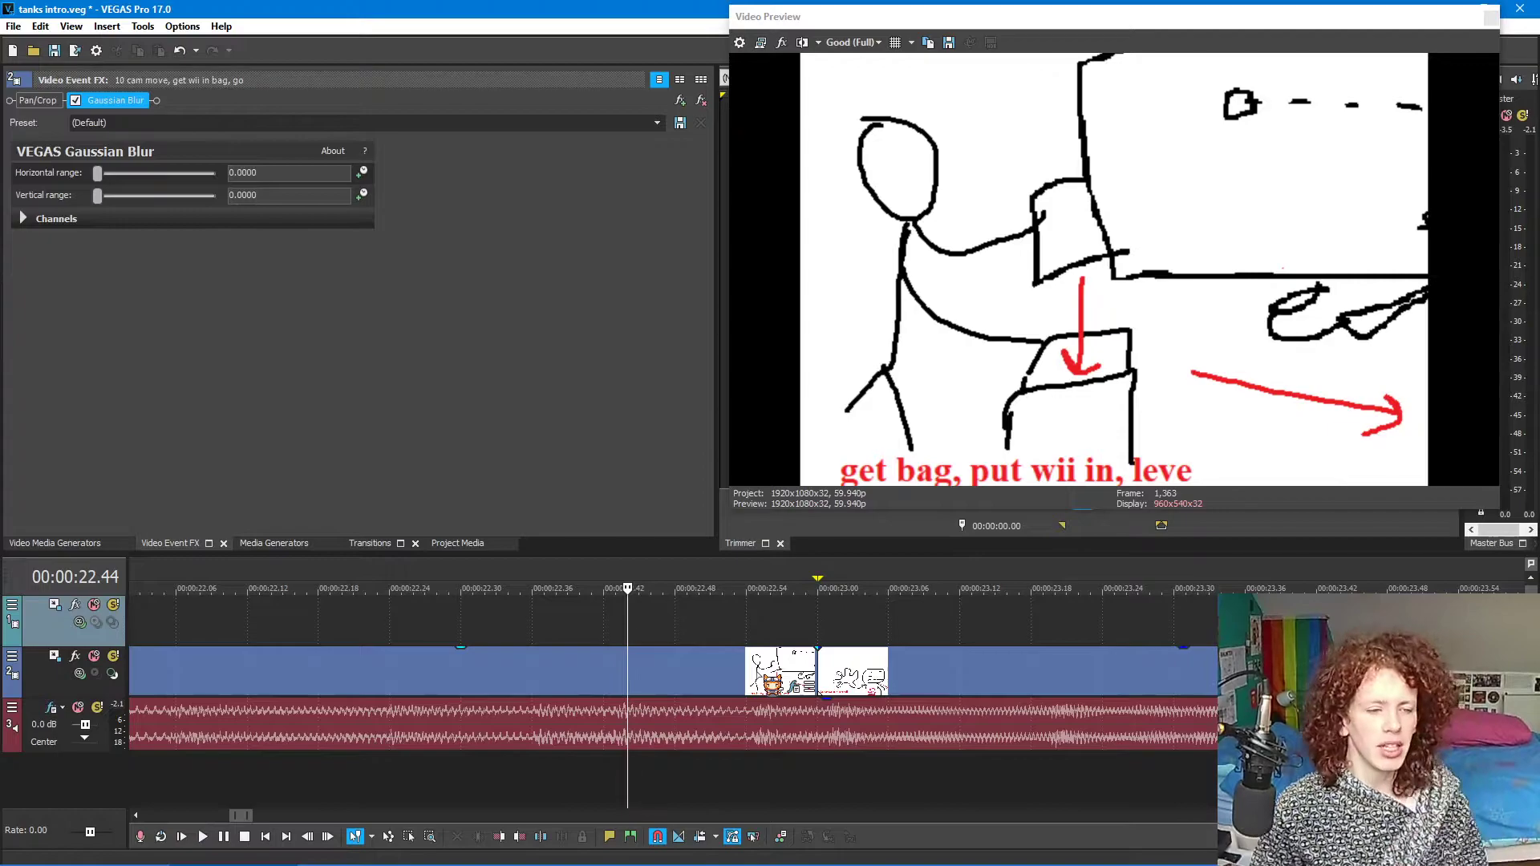
- Step the playhead back to 00:00:22.39 and enable keyframe animation for the Gaussian Blur's horizontal range
key("Left")
key("Left")
key("Left")
key("Left")
key("Left")
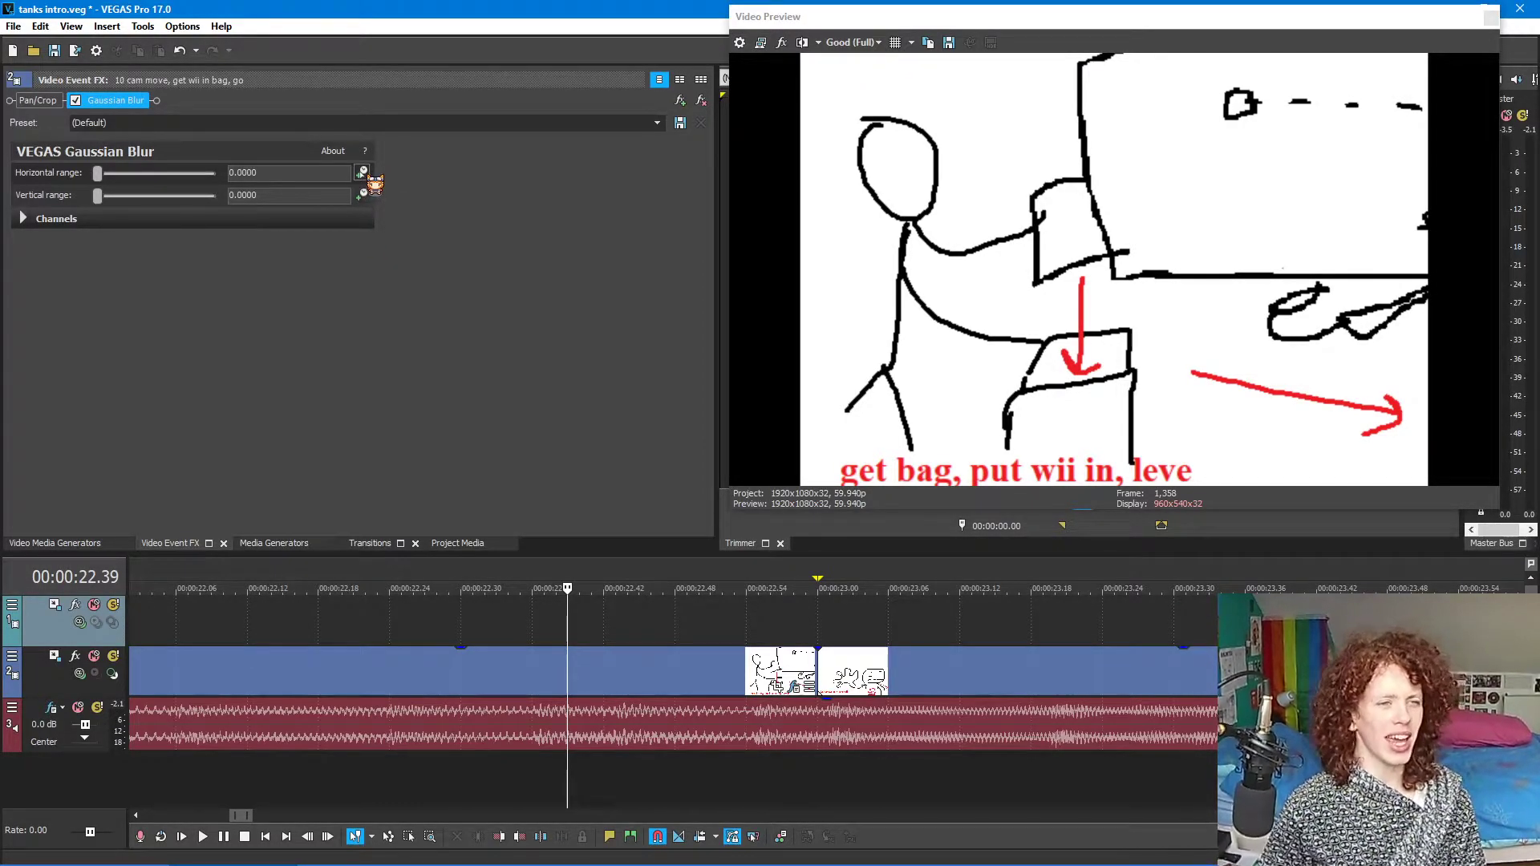
left_click(362, 172)
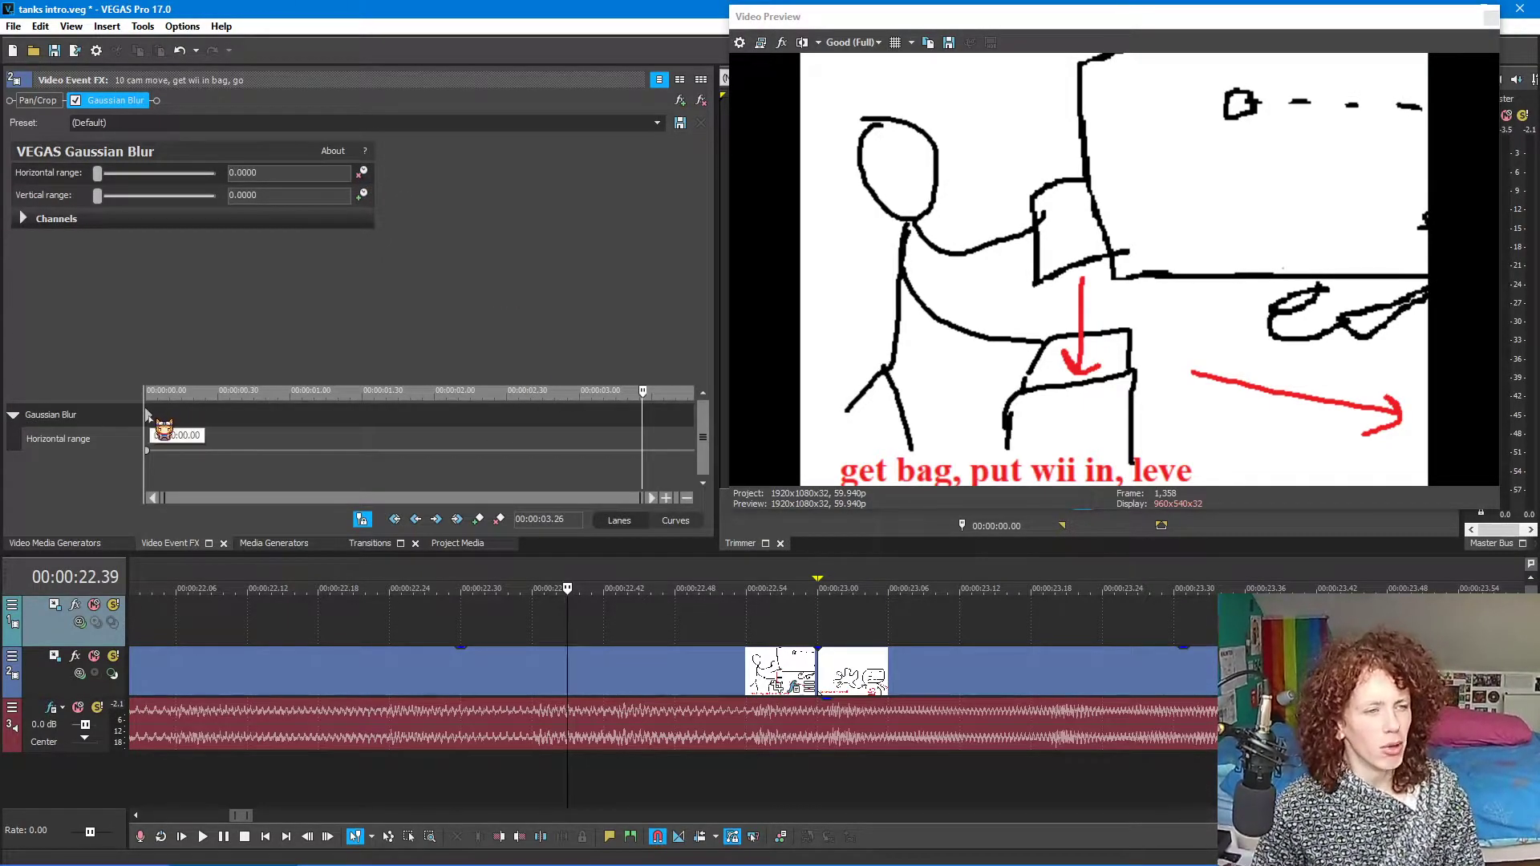
left_click_drag(159, 423, 656, 423)
key("ctrl+z")
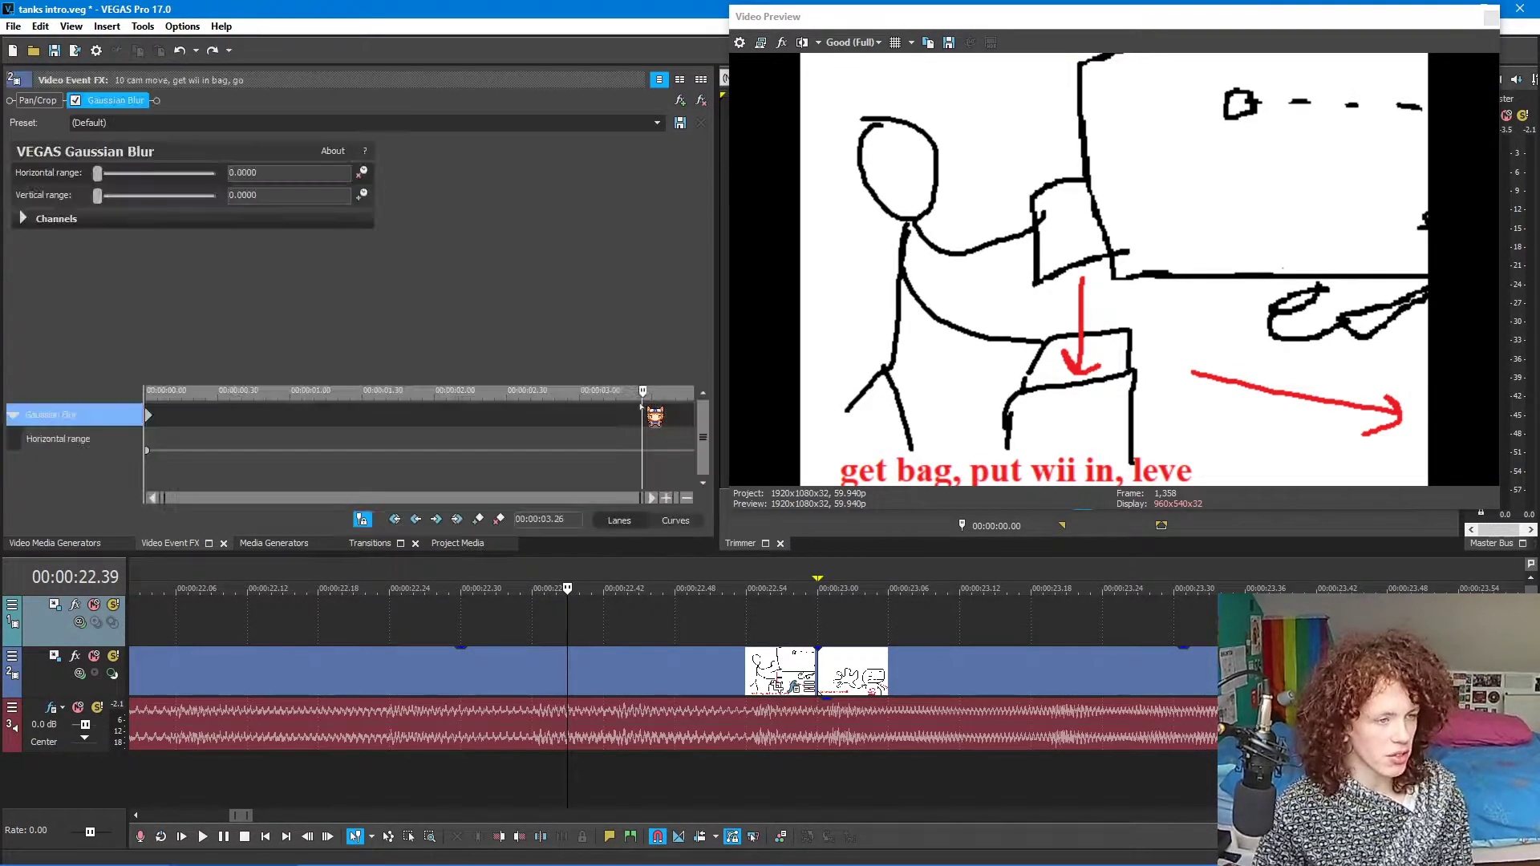
left_click(363, 519)
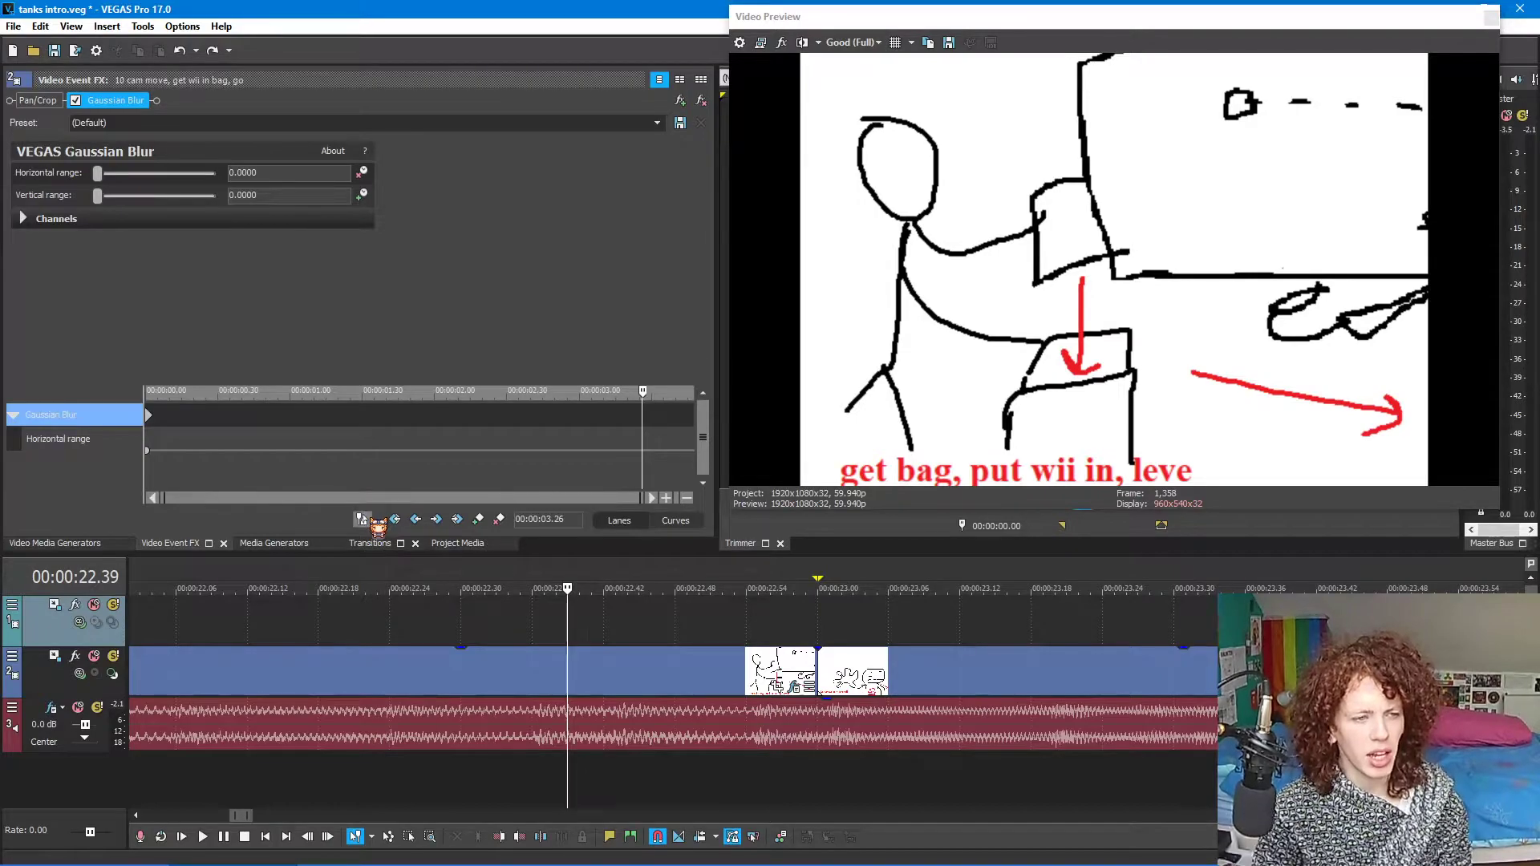
left_click(362, 519)
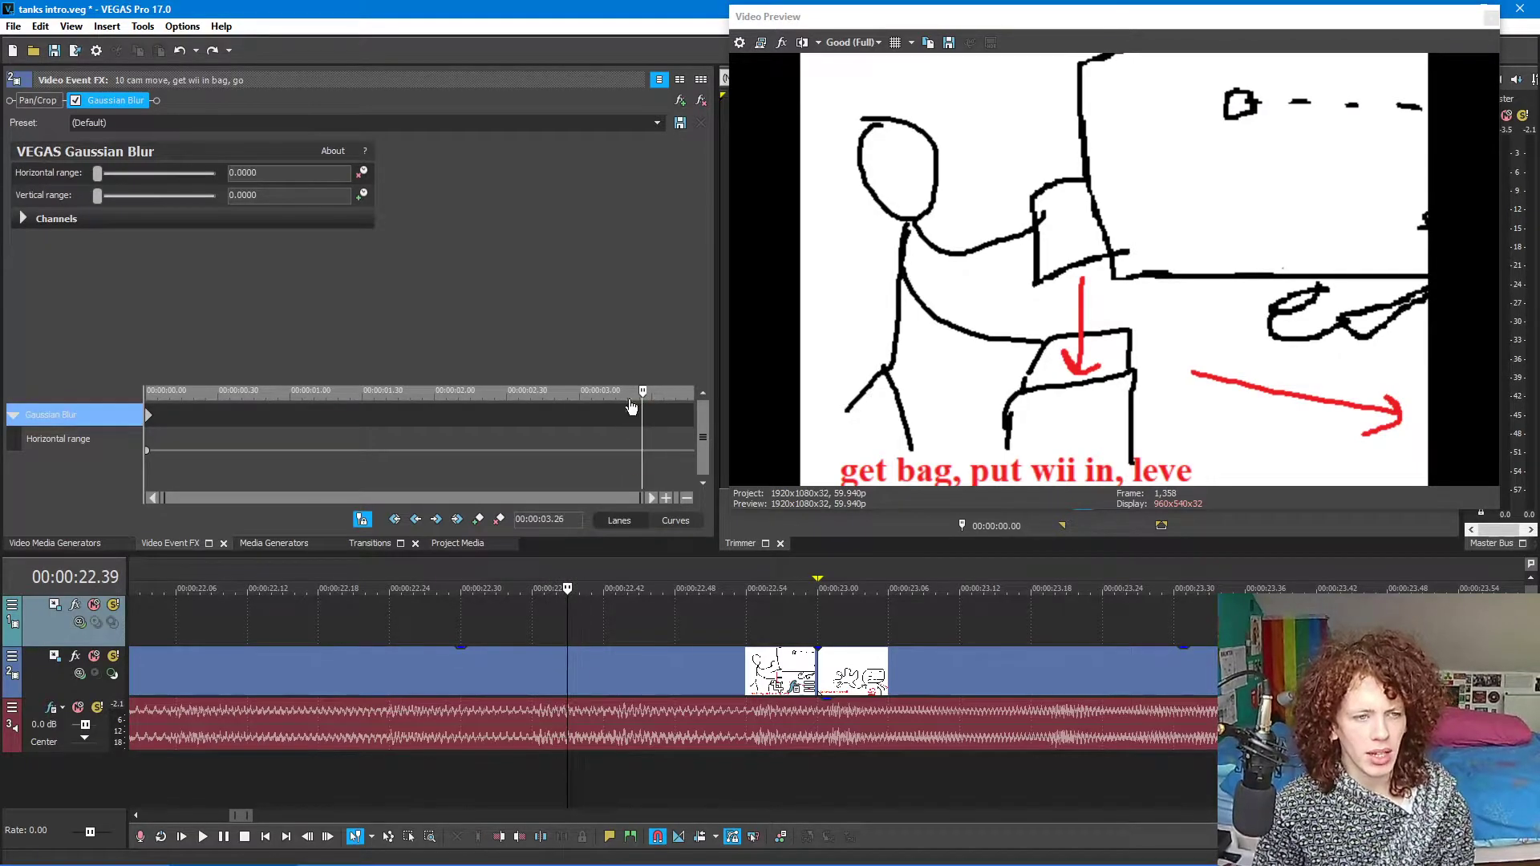
- Position the playhead at 00:00:22.38 and move the Gaussian Blur's first keyframe to it, at 00:00:03.25 in the clip
left_click_drag(657, 404, 650, 407)
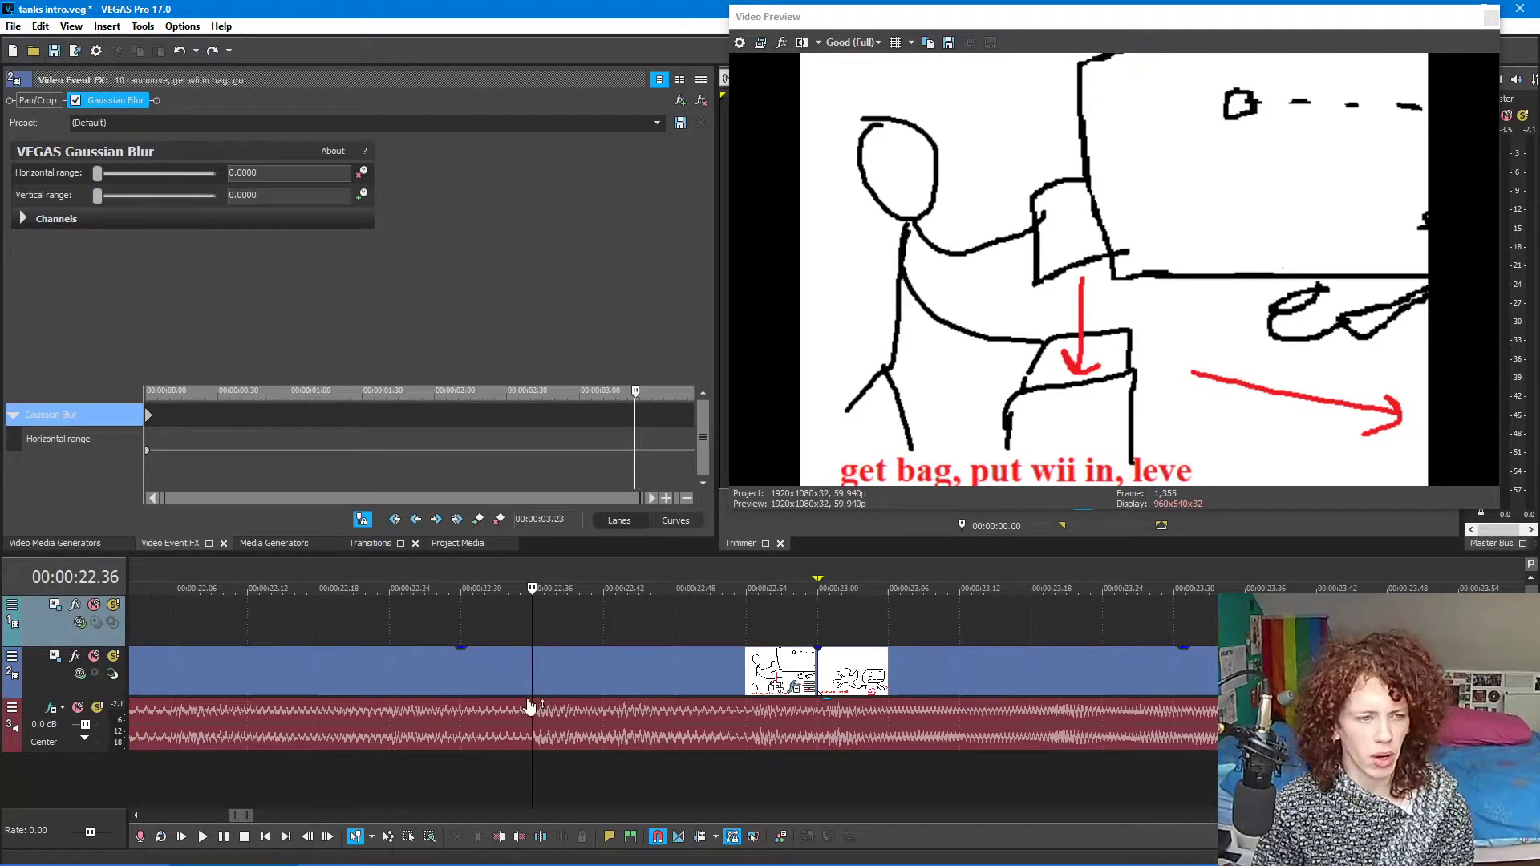
left_click(554, 635)
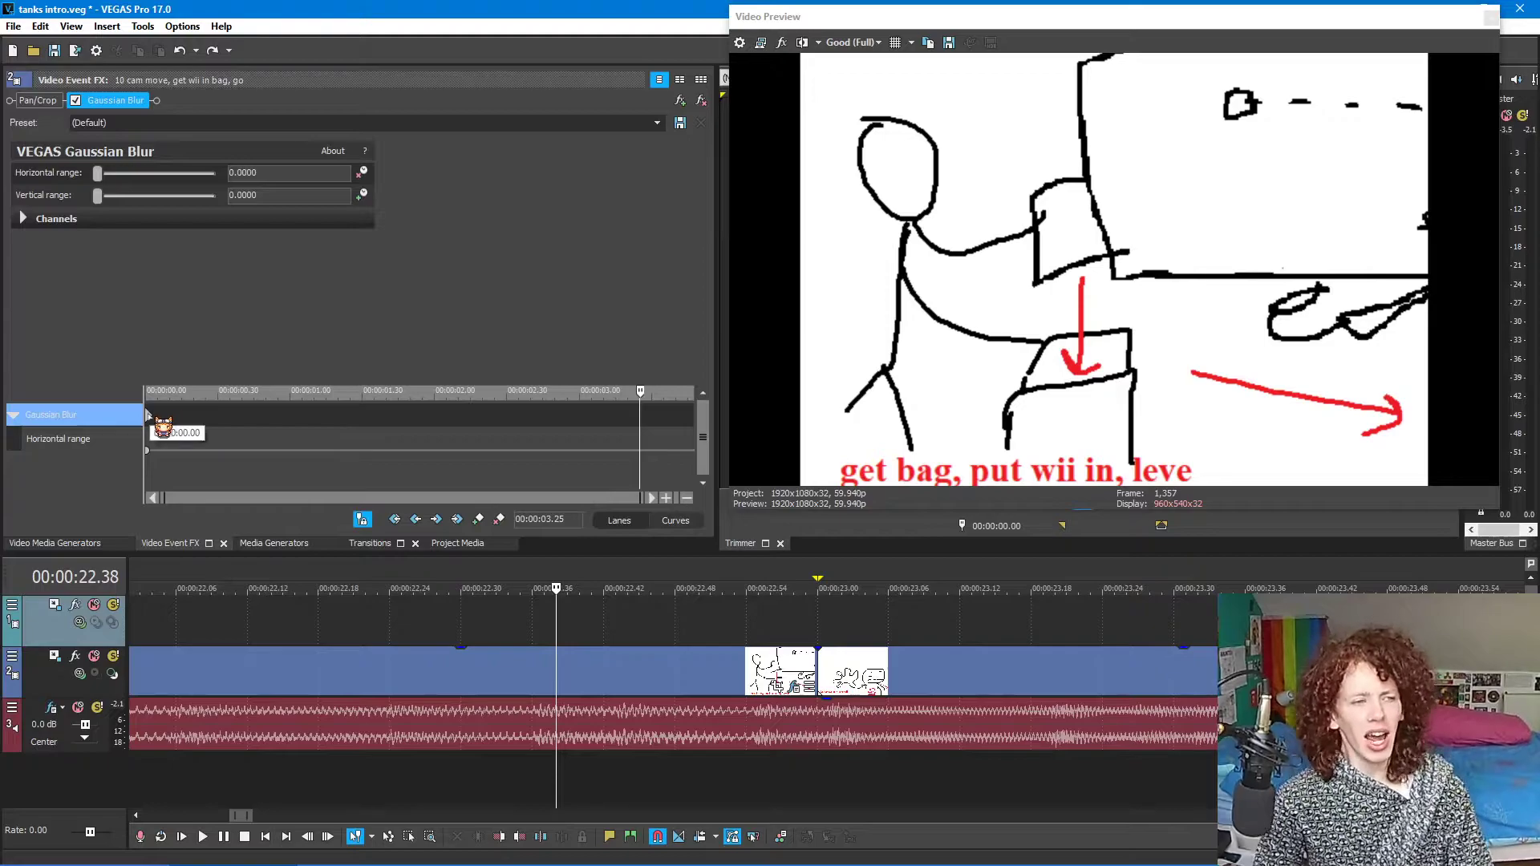
left_click(479, 519)
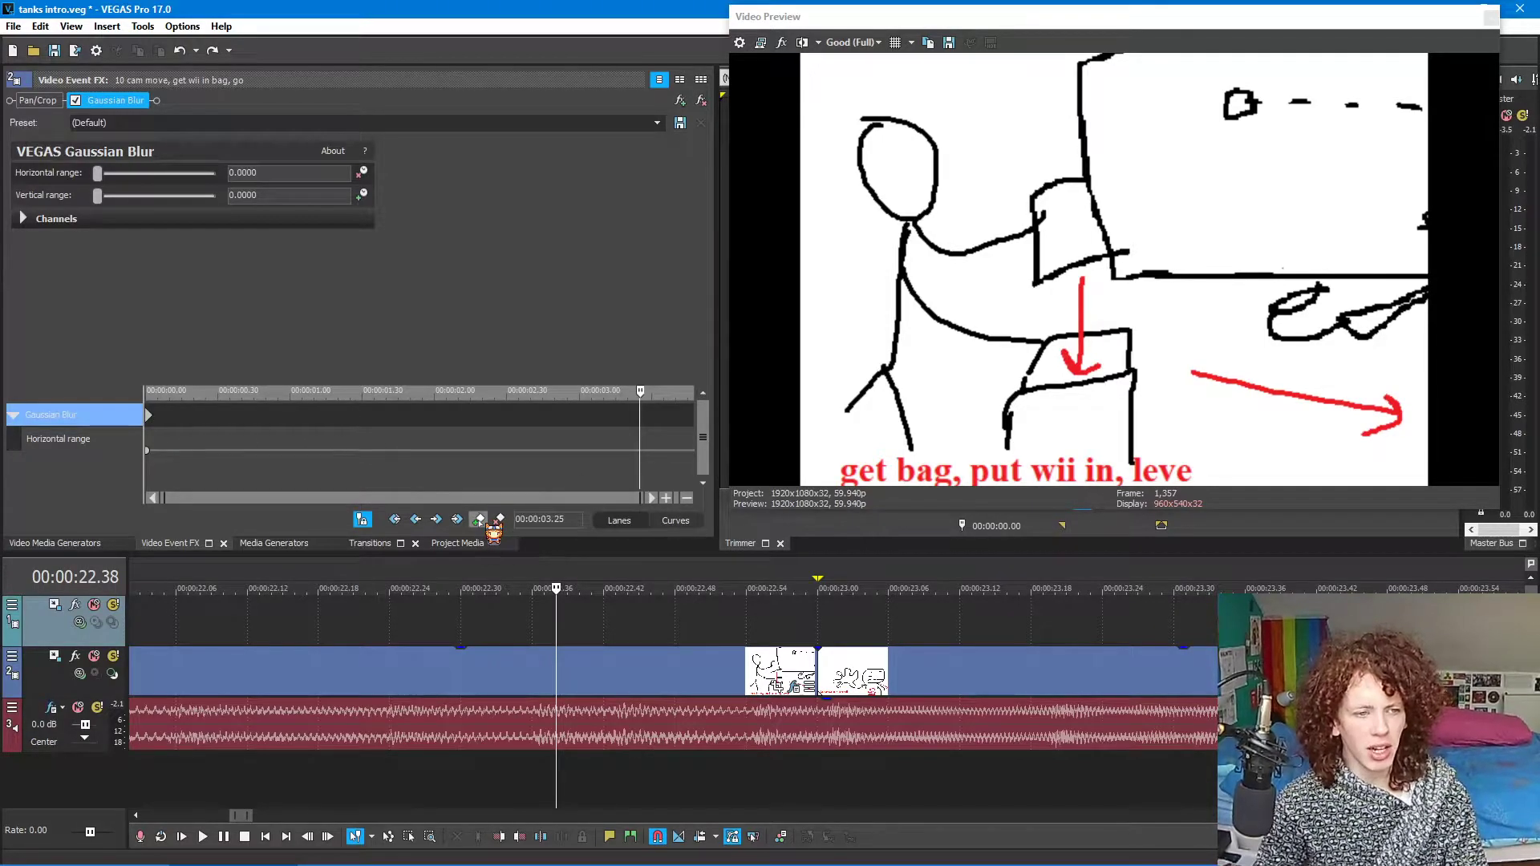
key("ctrl+z")
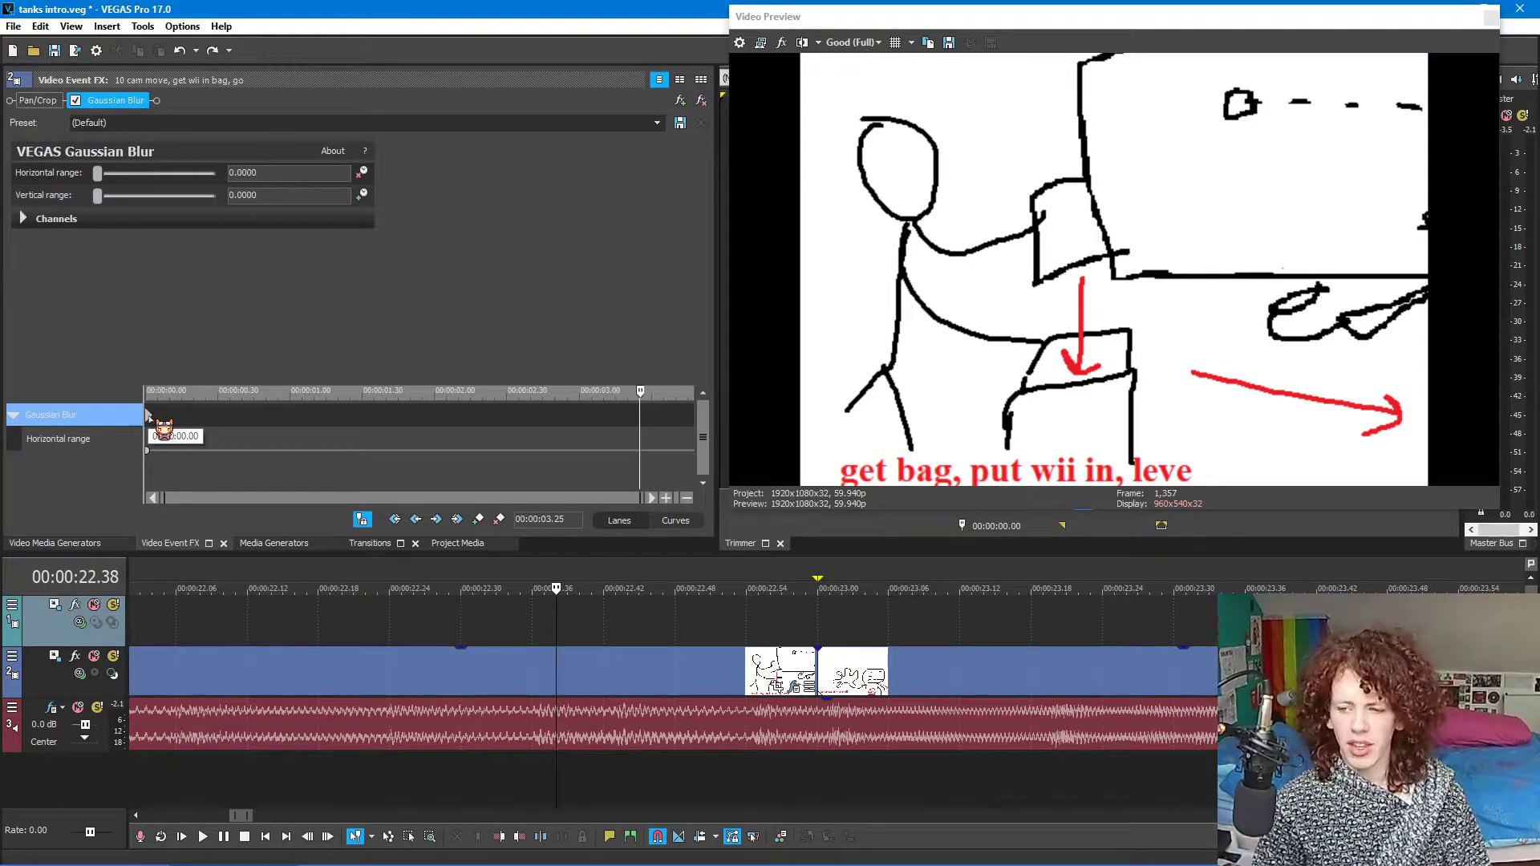
left_click_drag(164, 429, 656, 433)
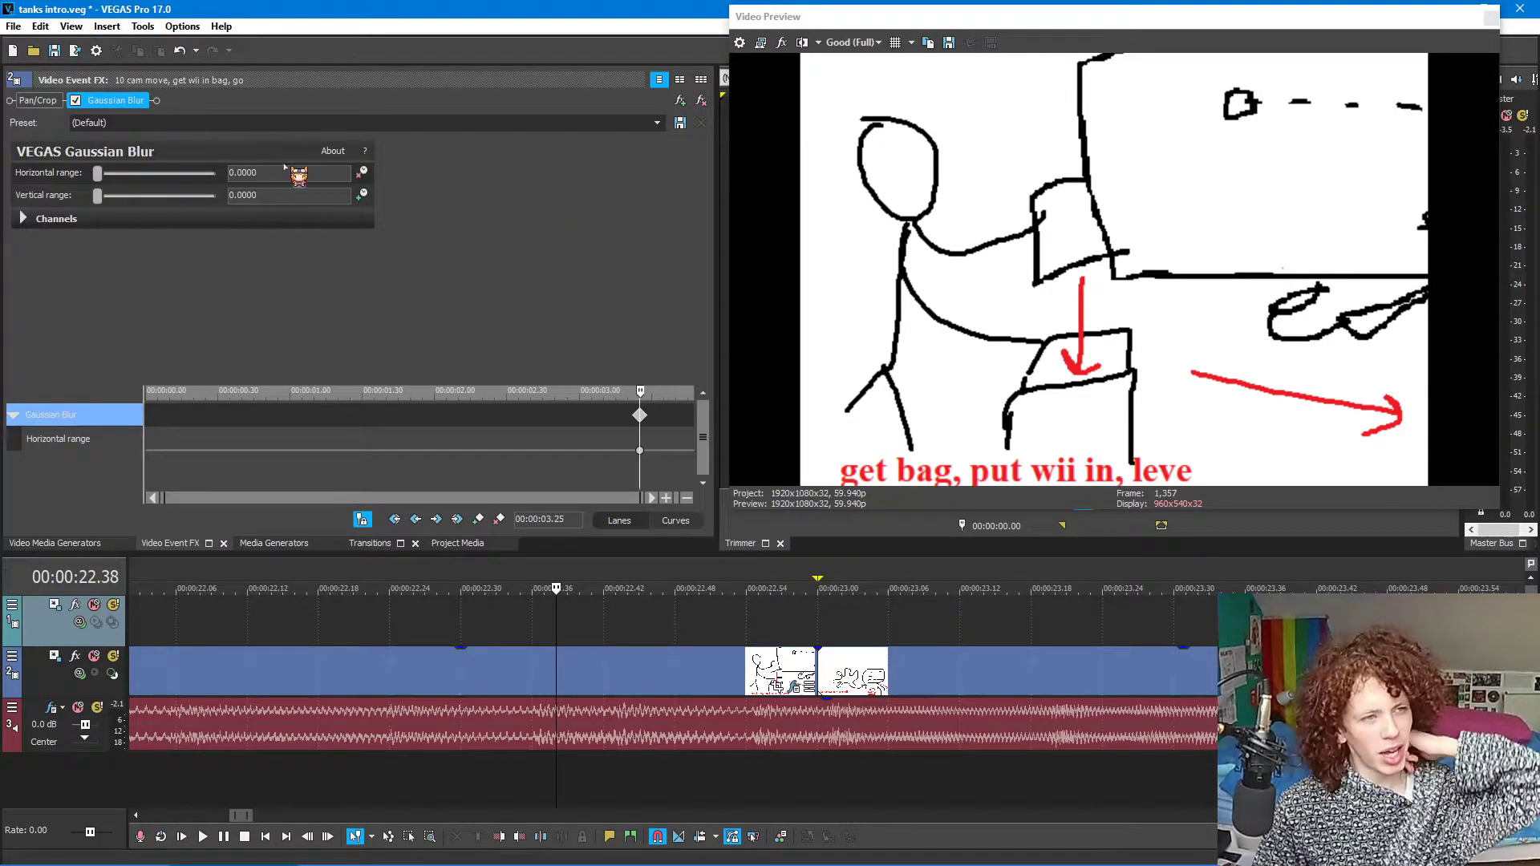
- Add a Gaussian Blur keyframe on the first clip's last frame, at 00:00:22.59 on the timeline (00:00:03.46 in the clip)
left_click(231, 173)
key("Tab")
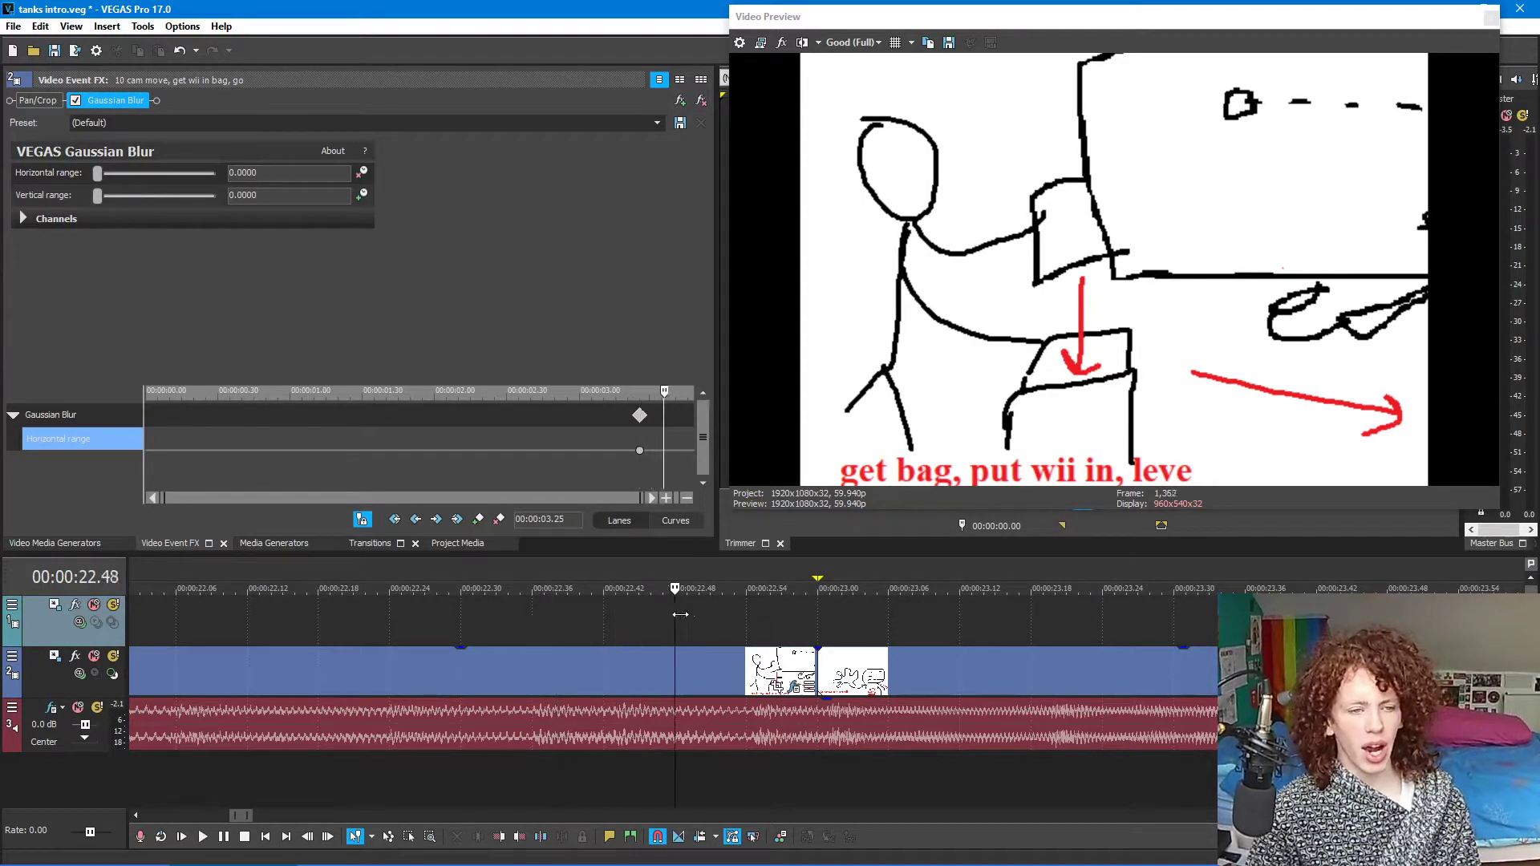
left_click_drag(555, 617, 817, 634)
left_click(822, 668)
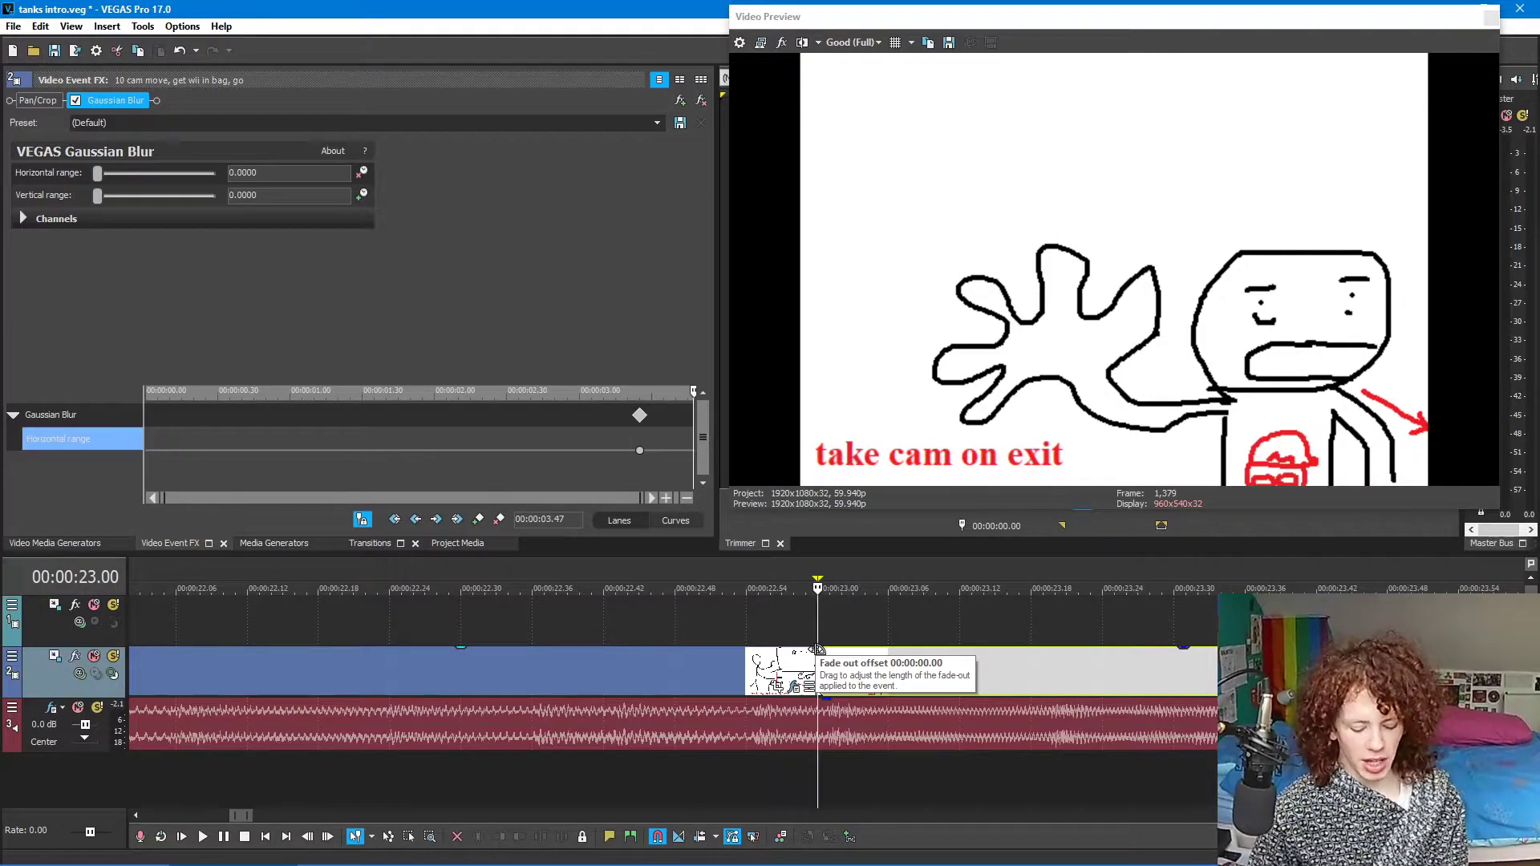
key("Left")
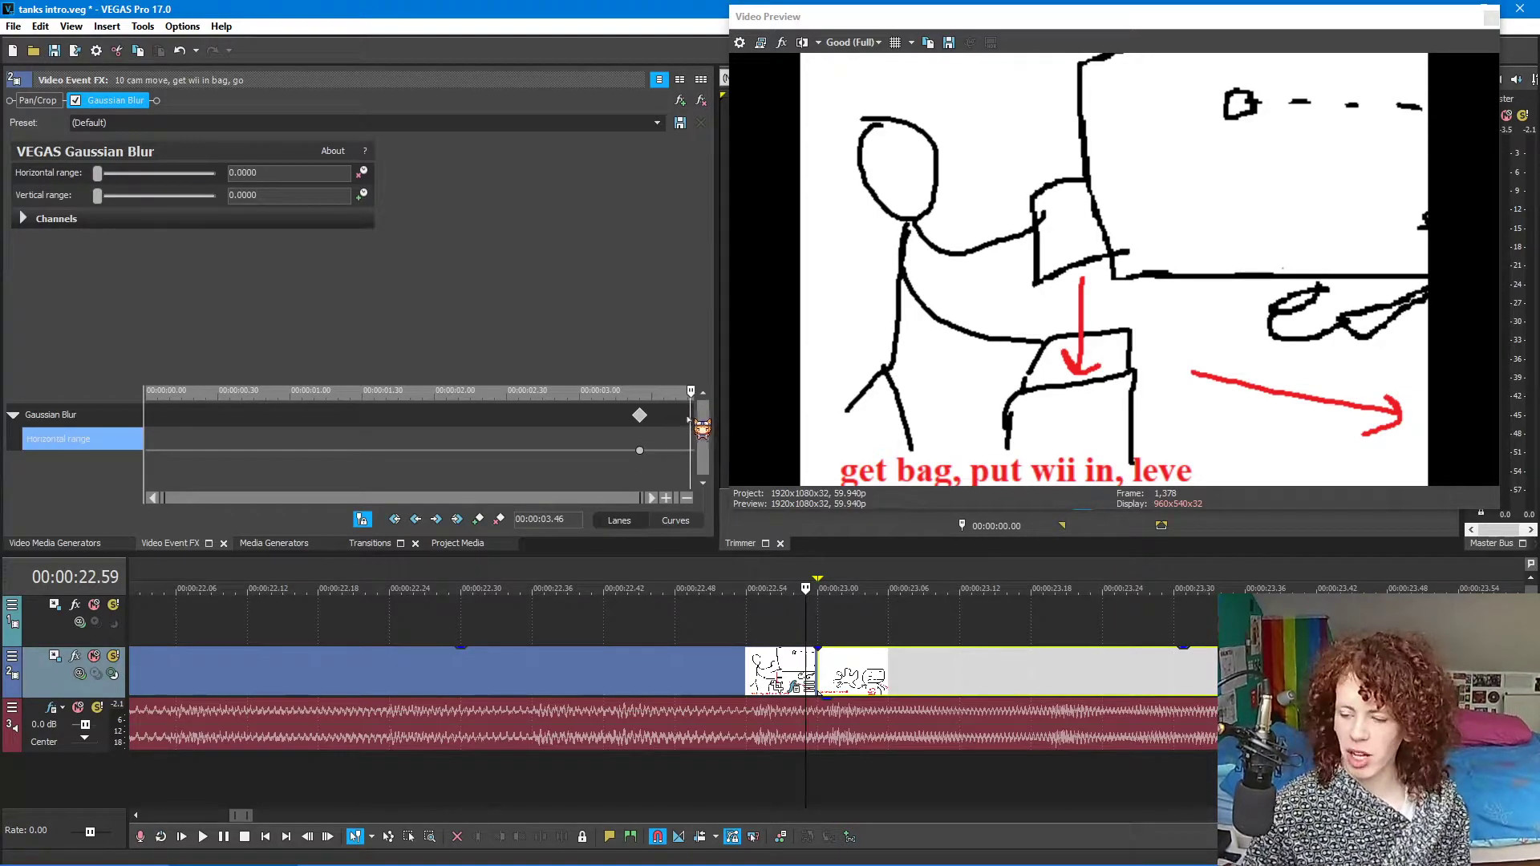
left_click(500, 519)
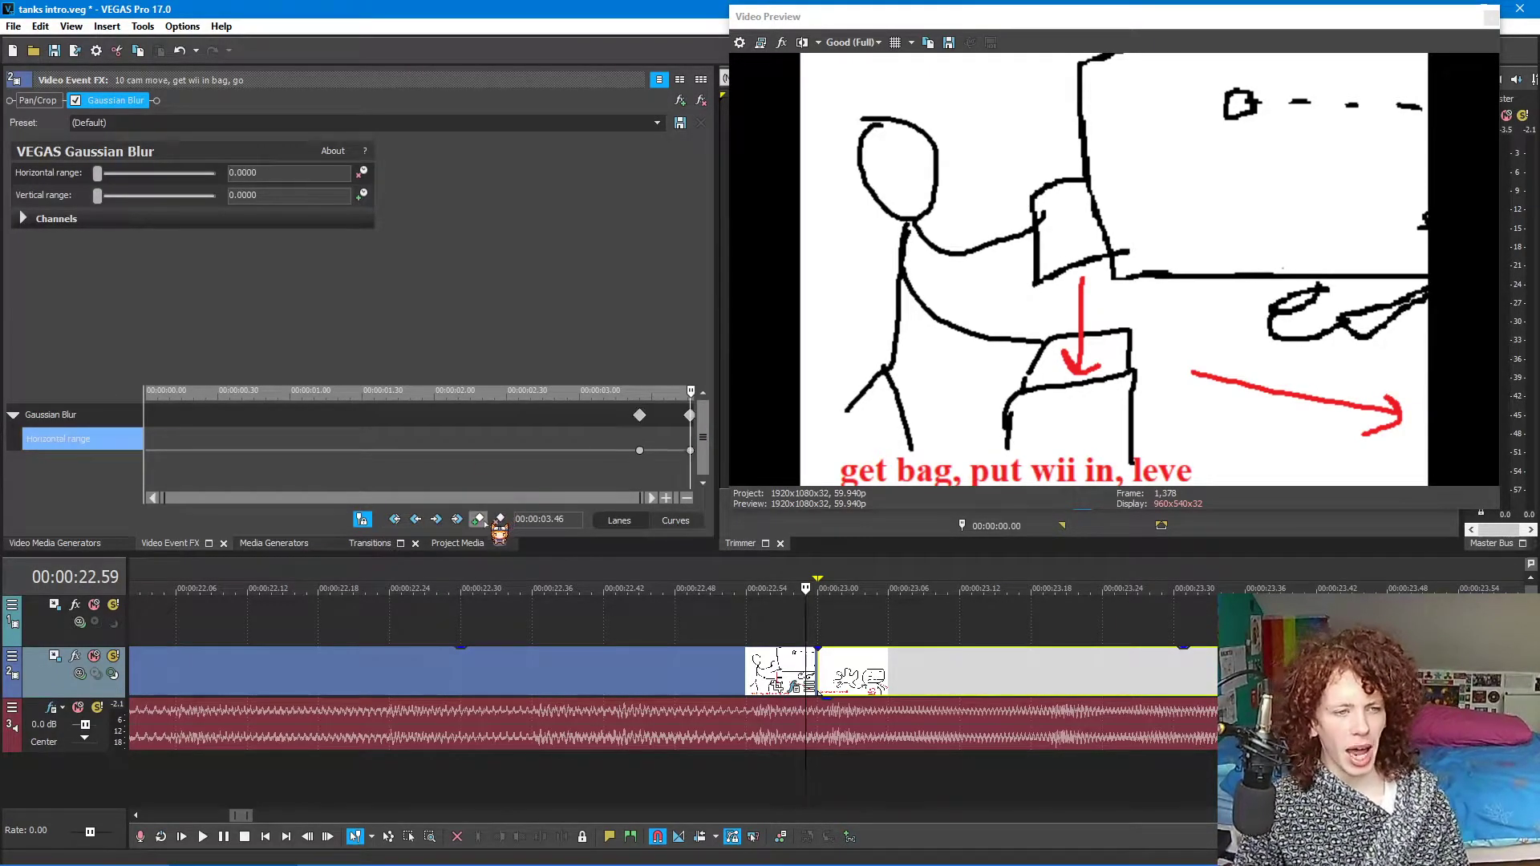
- Set the Gaussian Blur's horizontal range to about 0.34 at the first clip's last keyframe
left_click(690, 415)
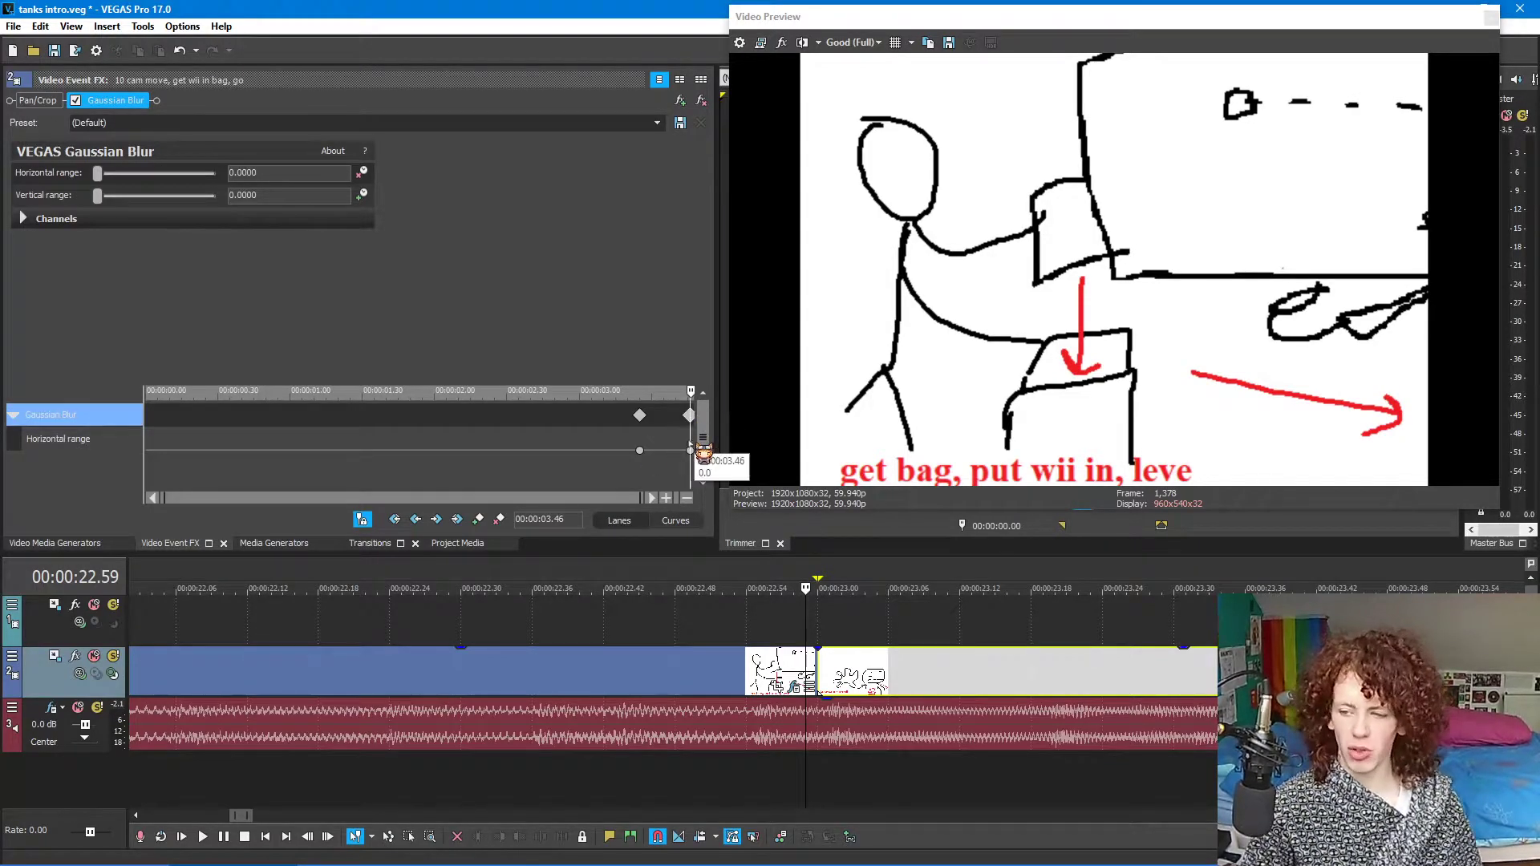
left_click_drag(97, 174, 136, 175)
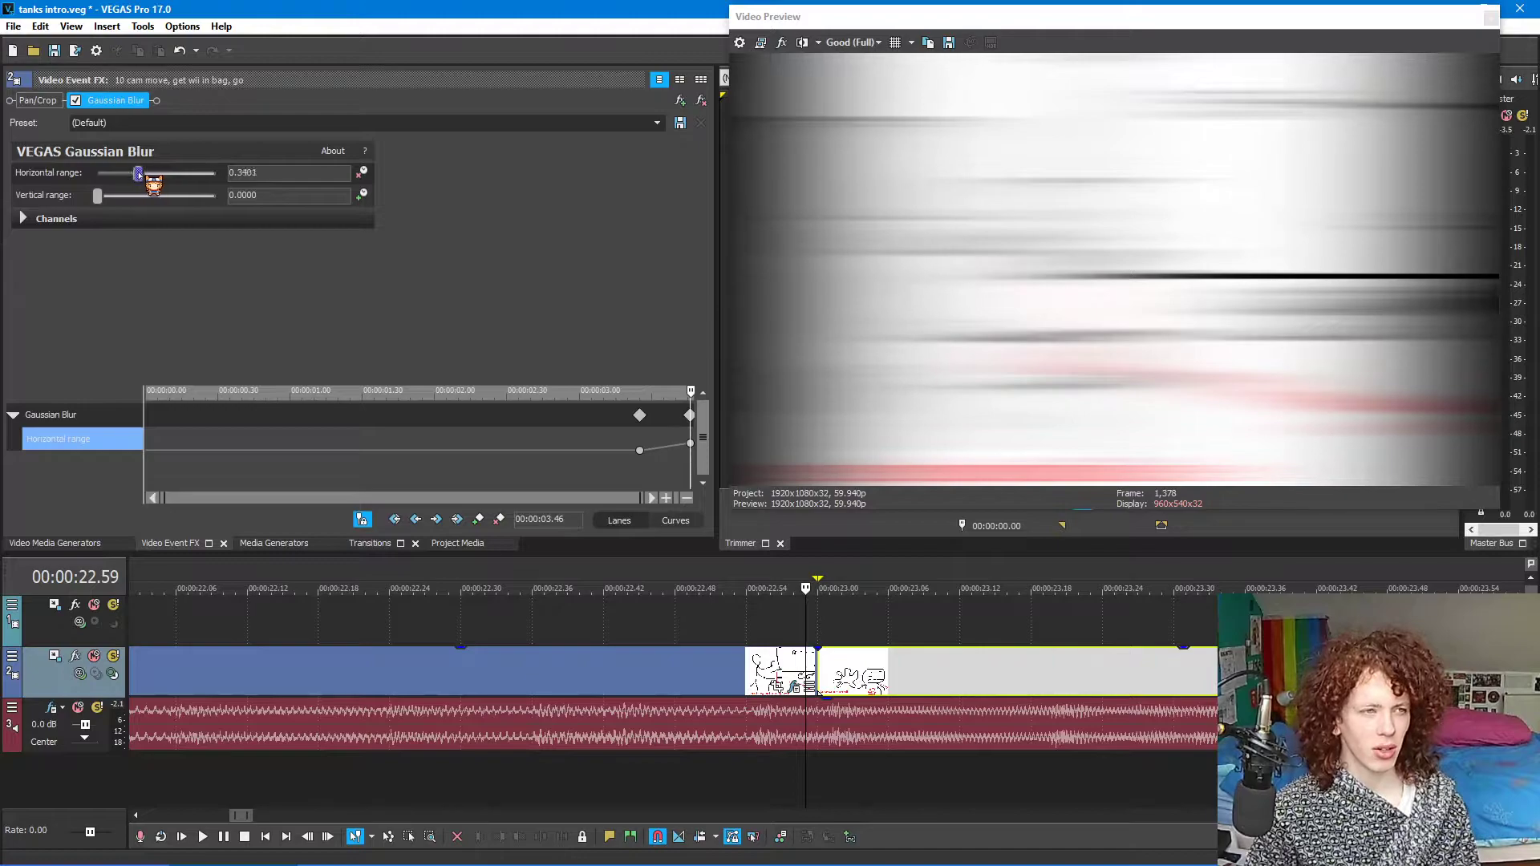
left_click_drag(142, 173, 134, 175)
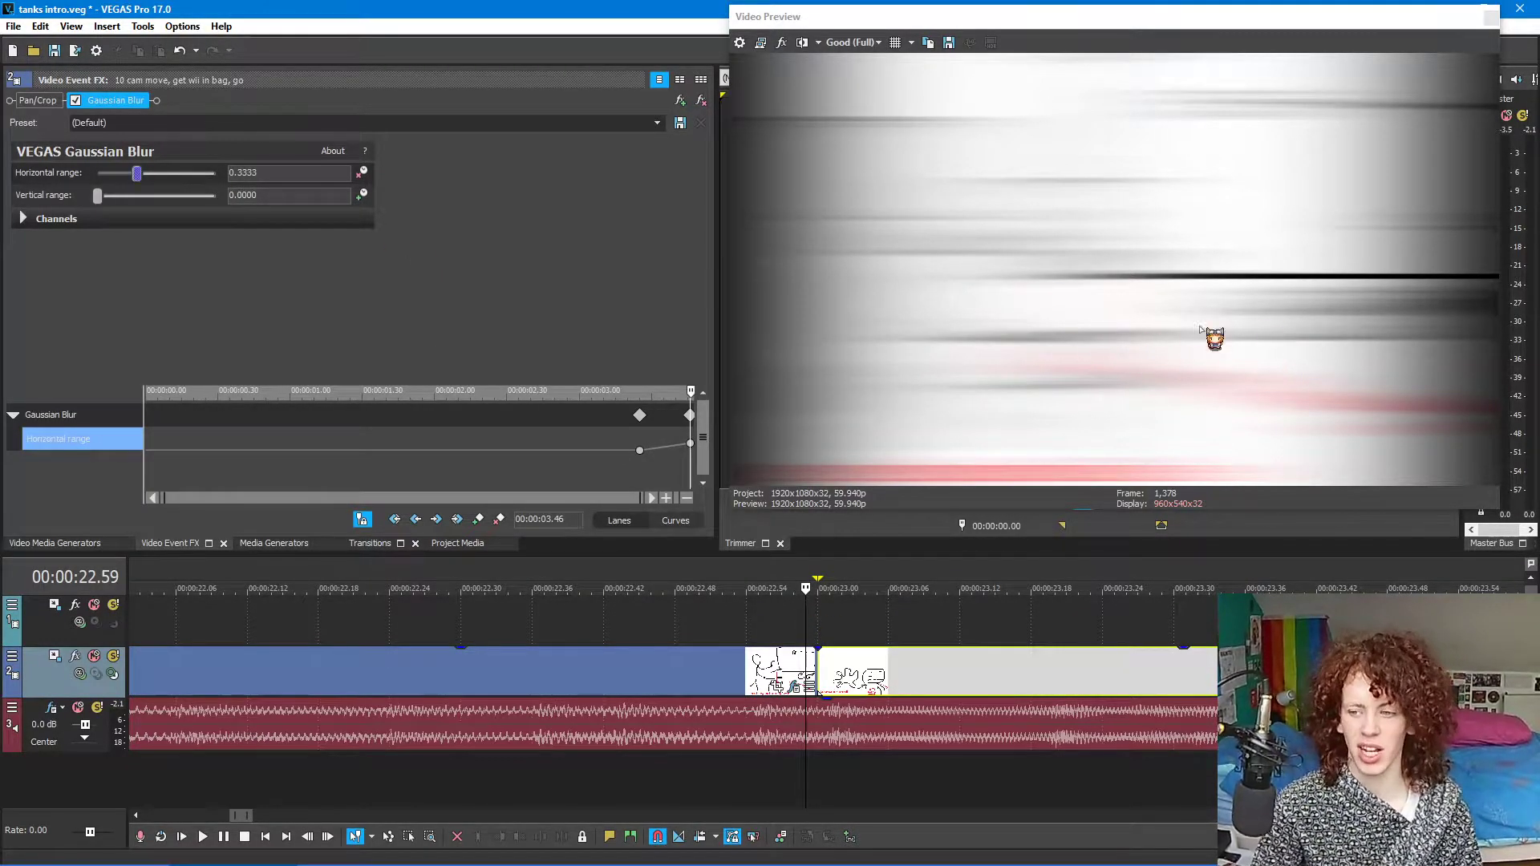
mouse_move(137, 173)
left_mouse_down()
mouse_move(215, 175)
mouse_move(131, 175)
left_mouse_up()
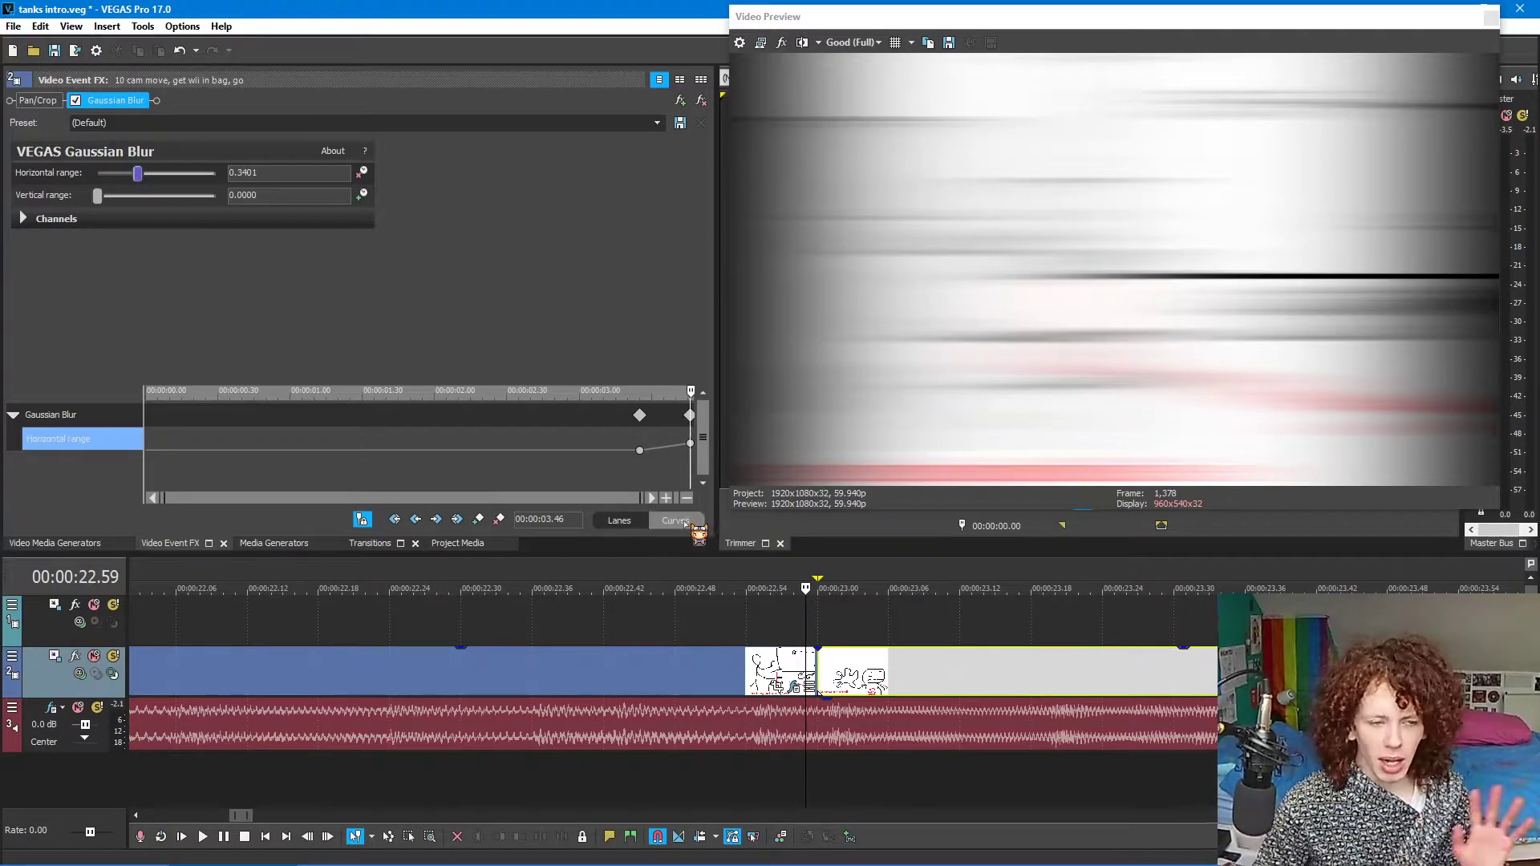
- Select both Gaussian Blur keyframes of the first clip and copy them
left_click(639, 414)
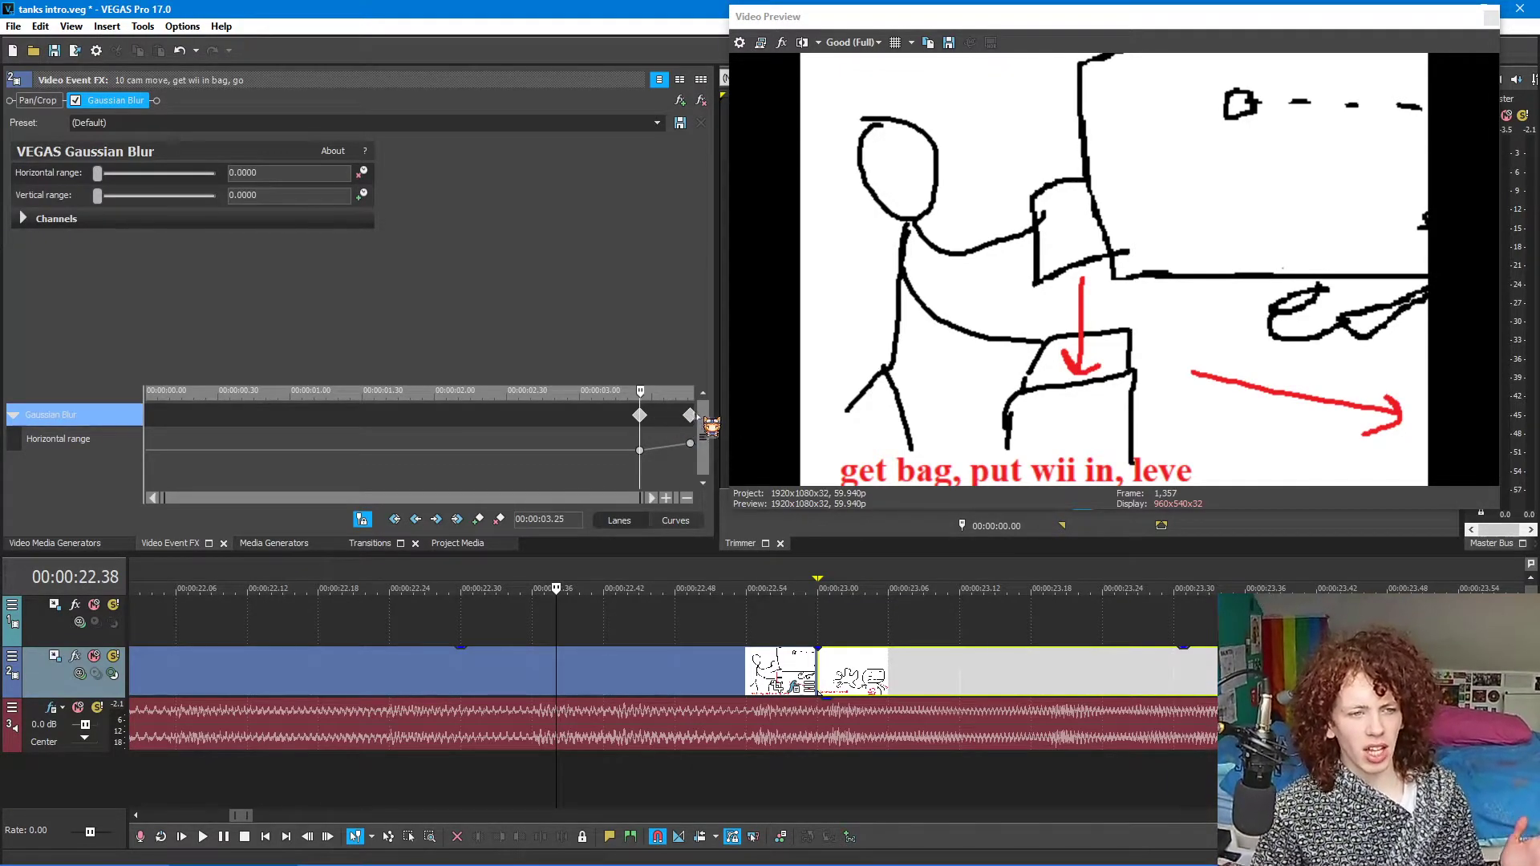
left_click(600, 421)
left_click_drag(618, 427, 764, 474)
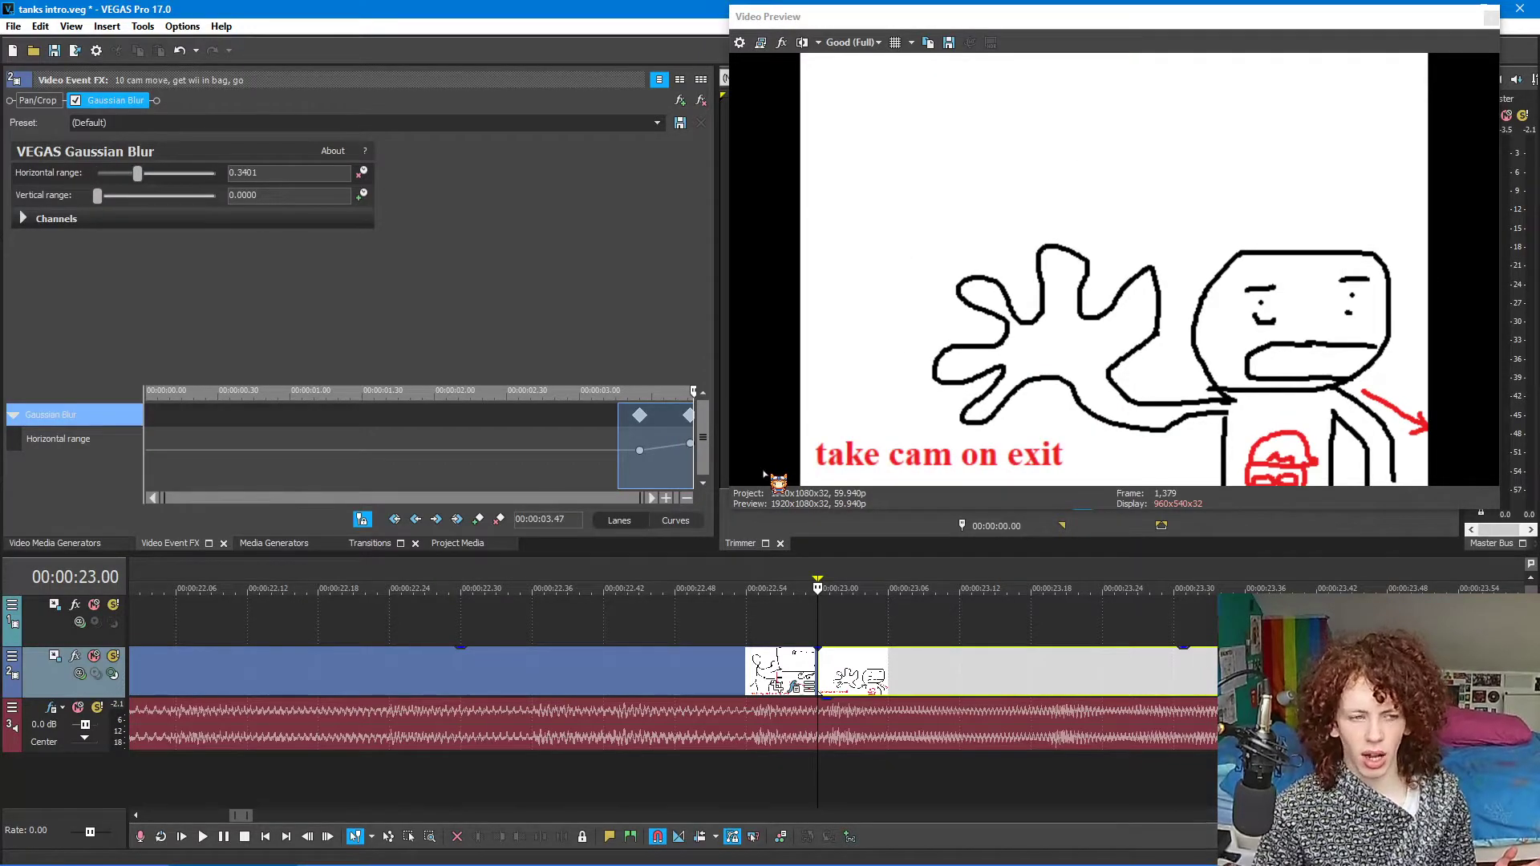
left_click(612, 427)
left_click_drag(614, 425, 766, 426)
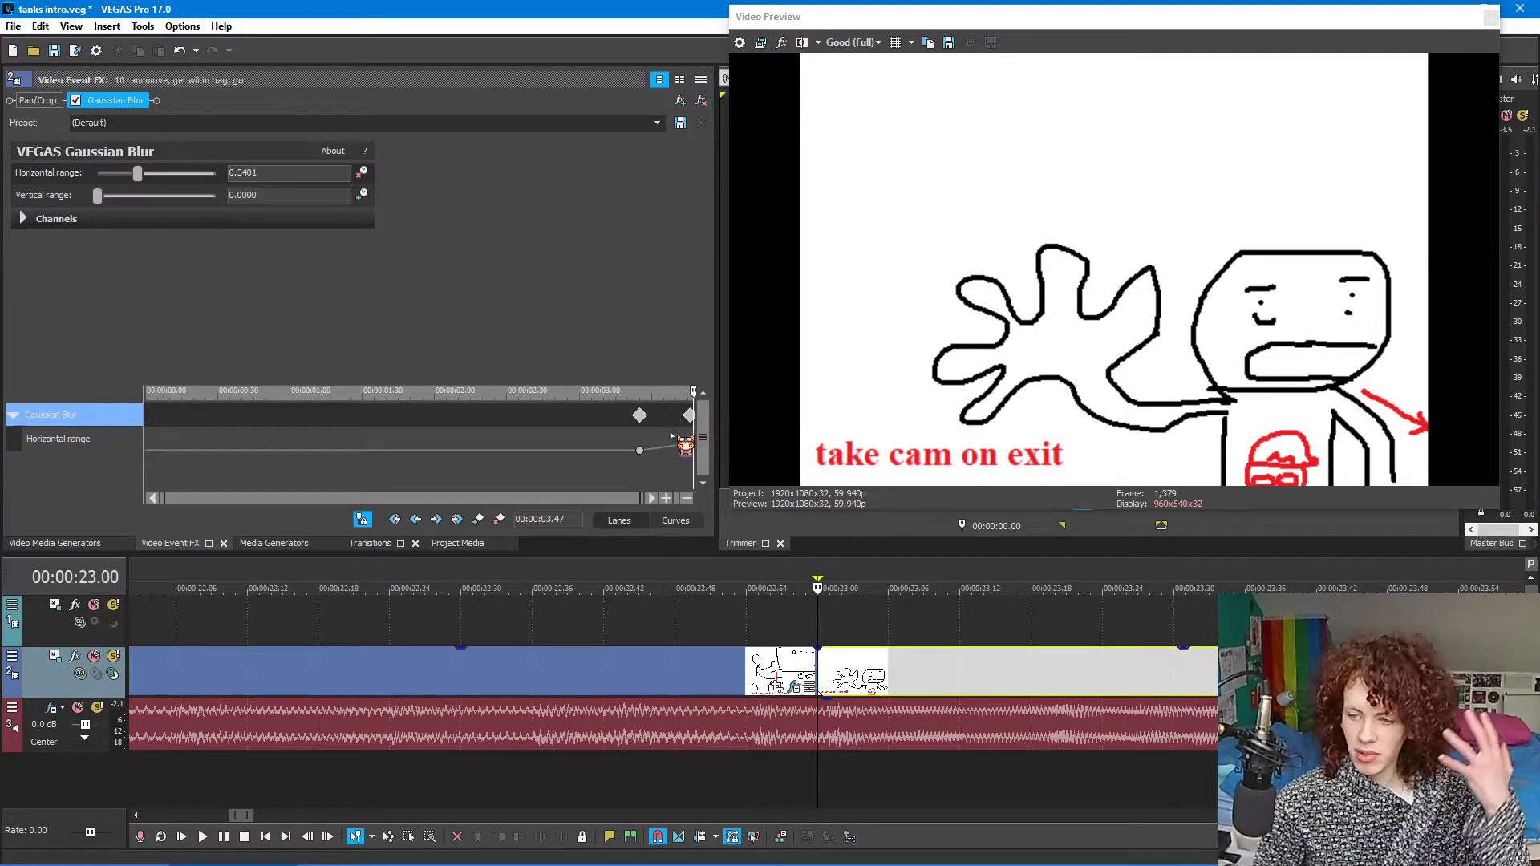
left_click(641, 415)
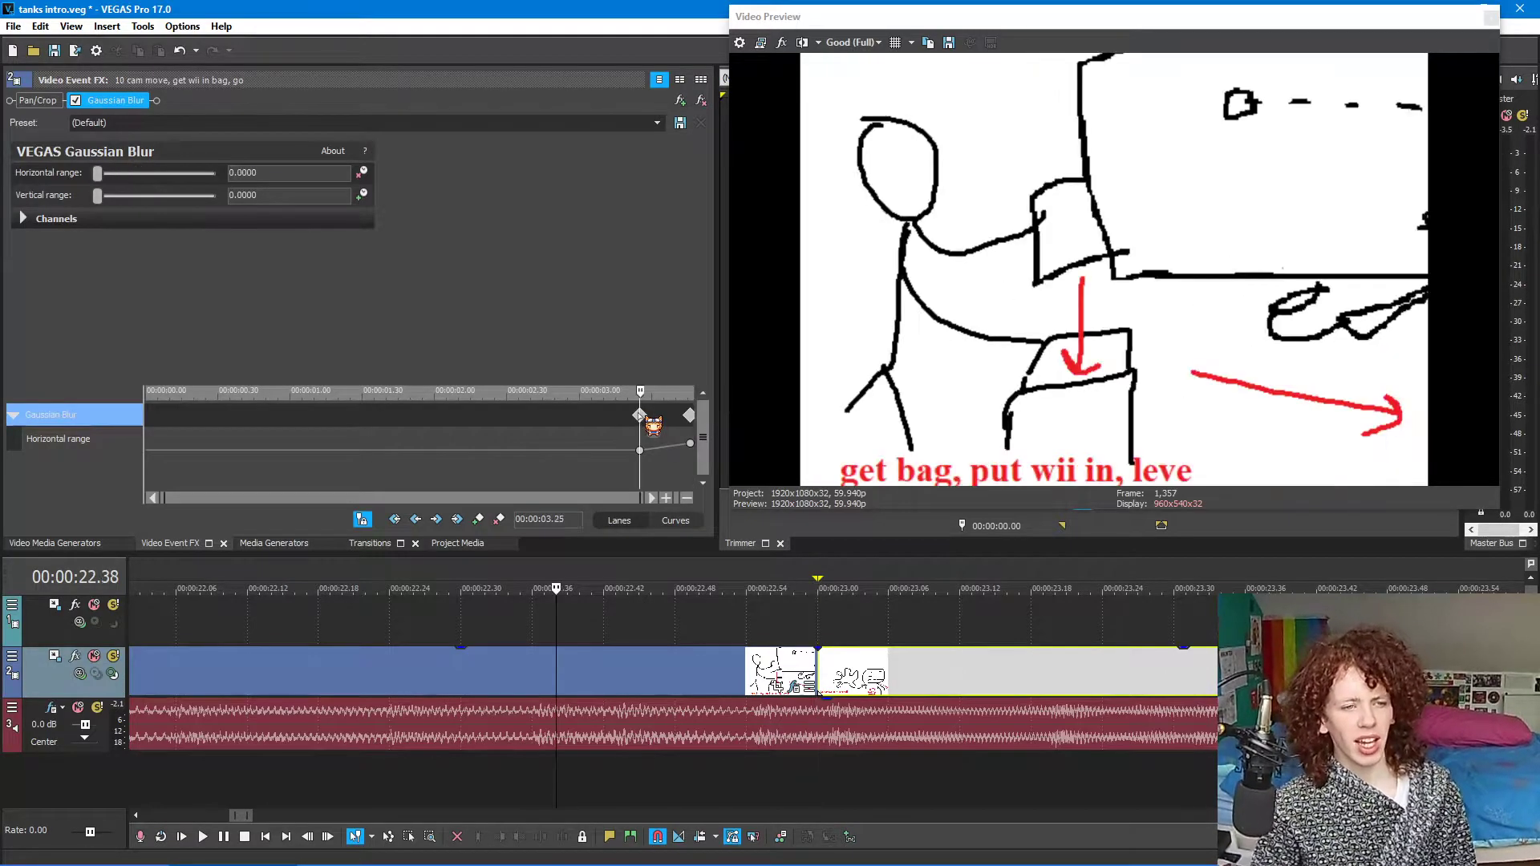
right_click(642, 417)
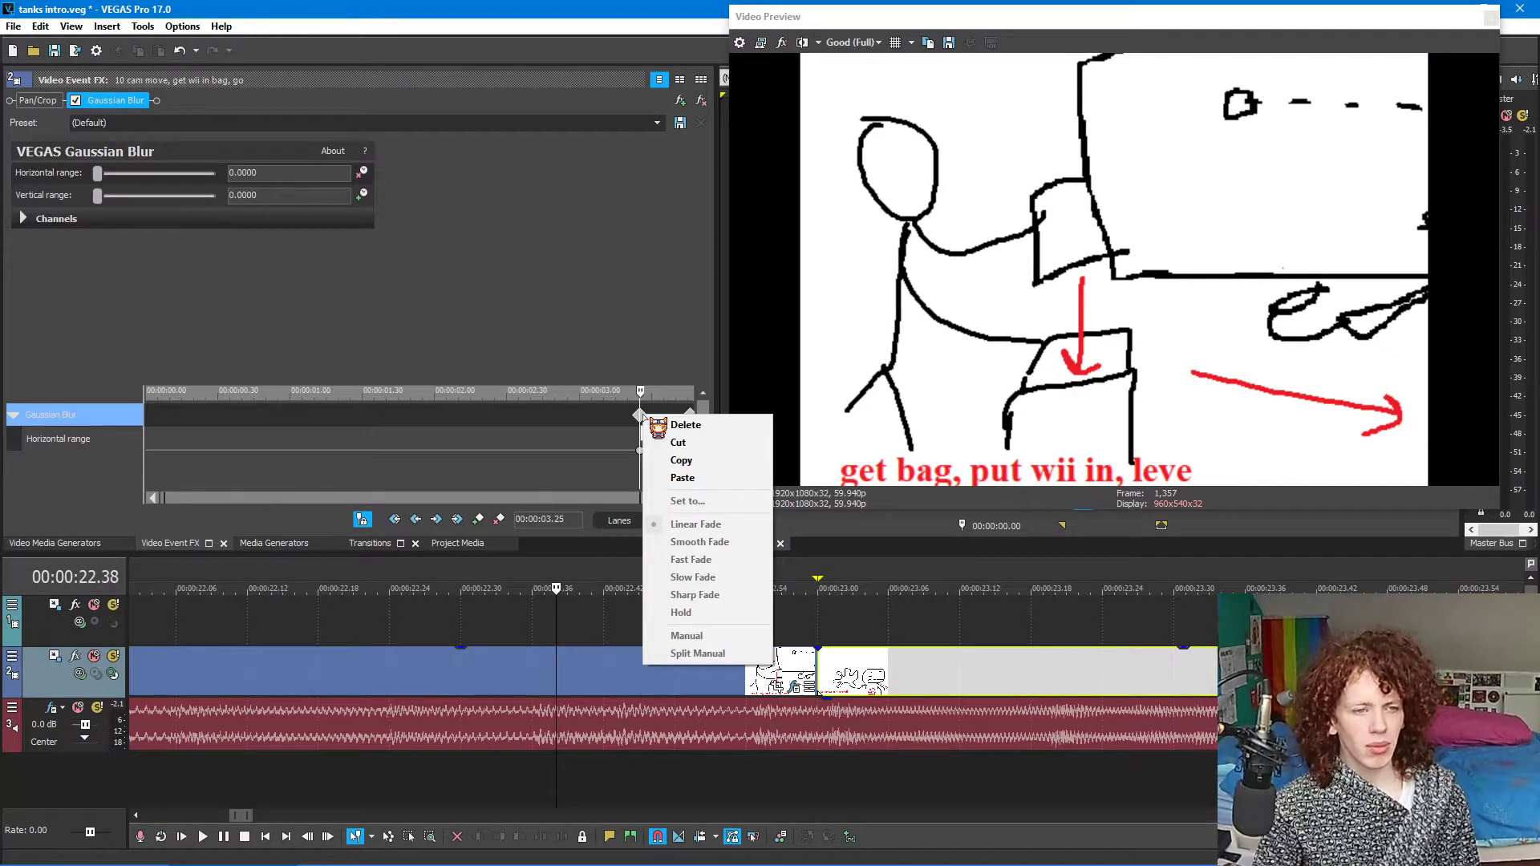
left_click(682, 460)
- Place the playhead on the cut at 00:00:23.00 and add the VEGAS Gaussian Blur effect to the second clip
left_click(817, 627)
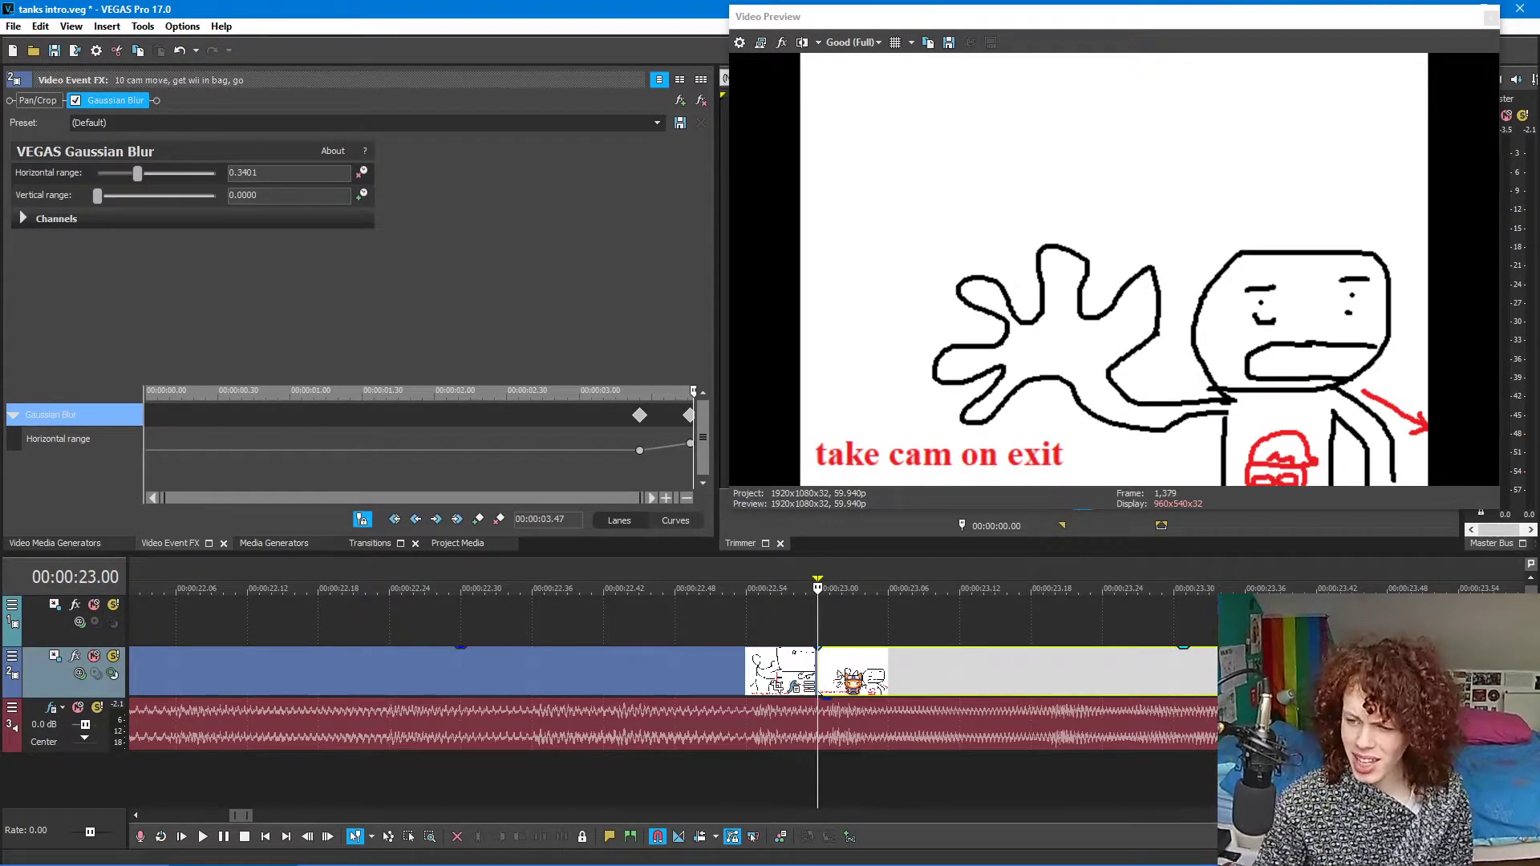
right_click(840, 682)
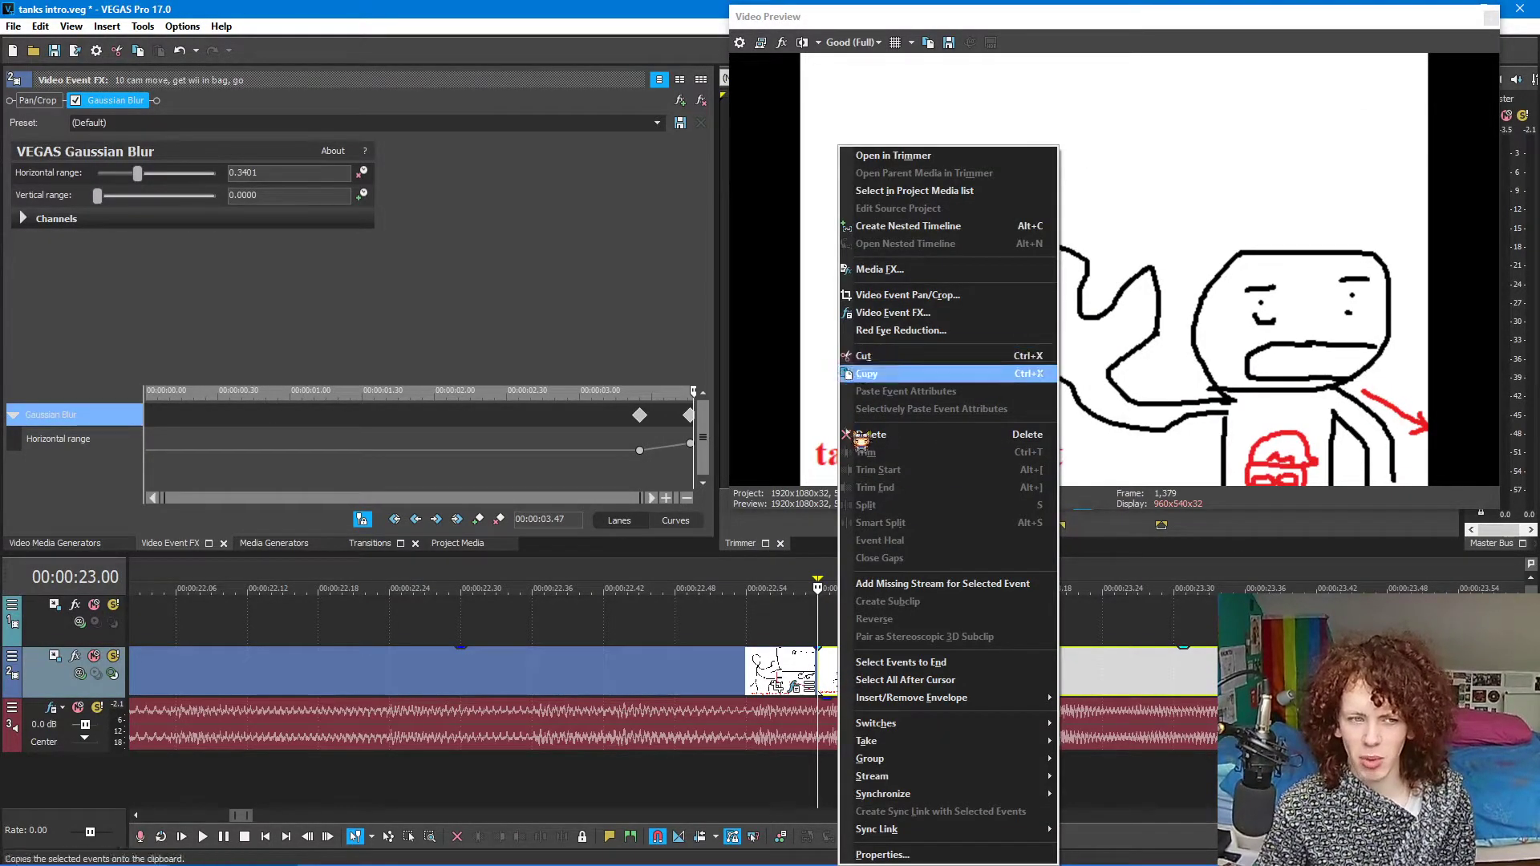
left_click(836, 627)
scroll(837, 628, "down", 1)
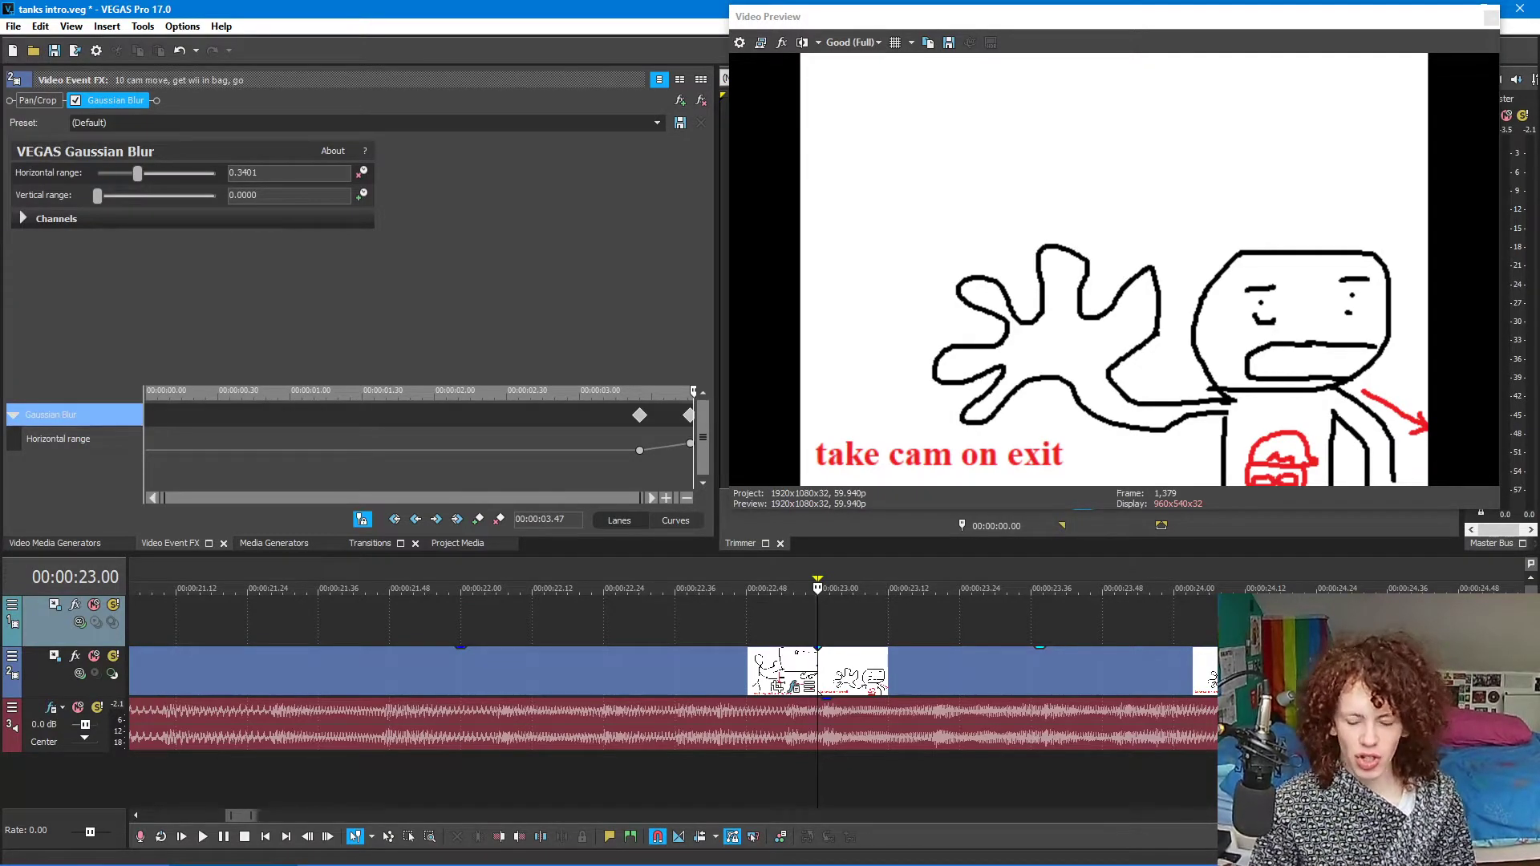
left_click(1213, 678)
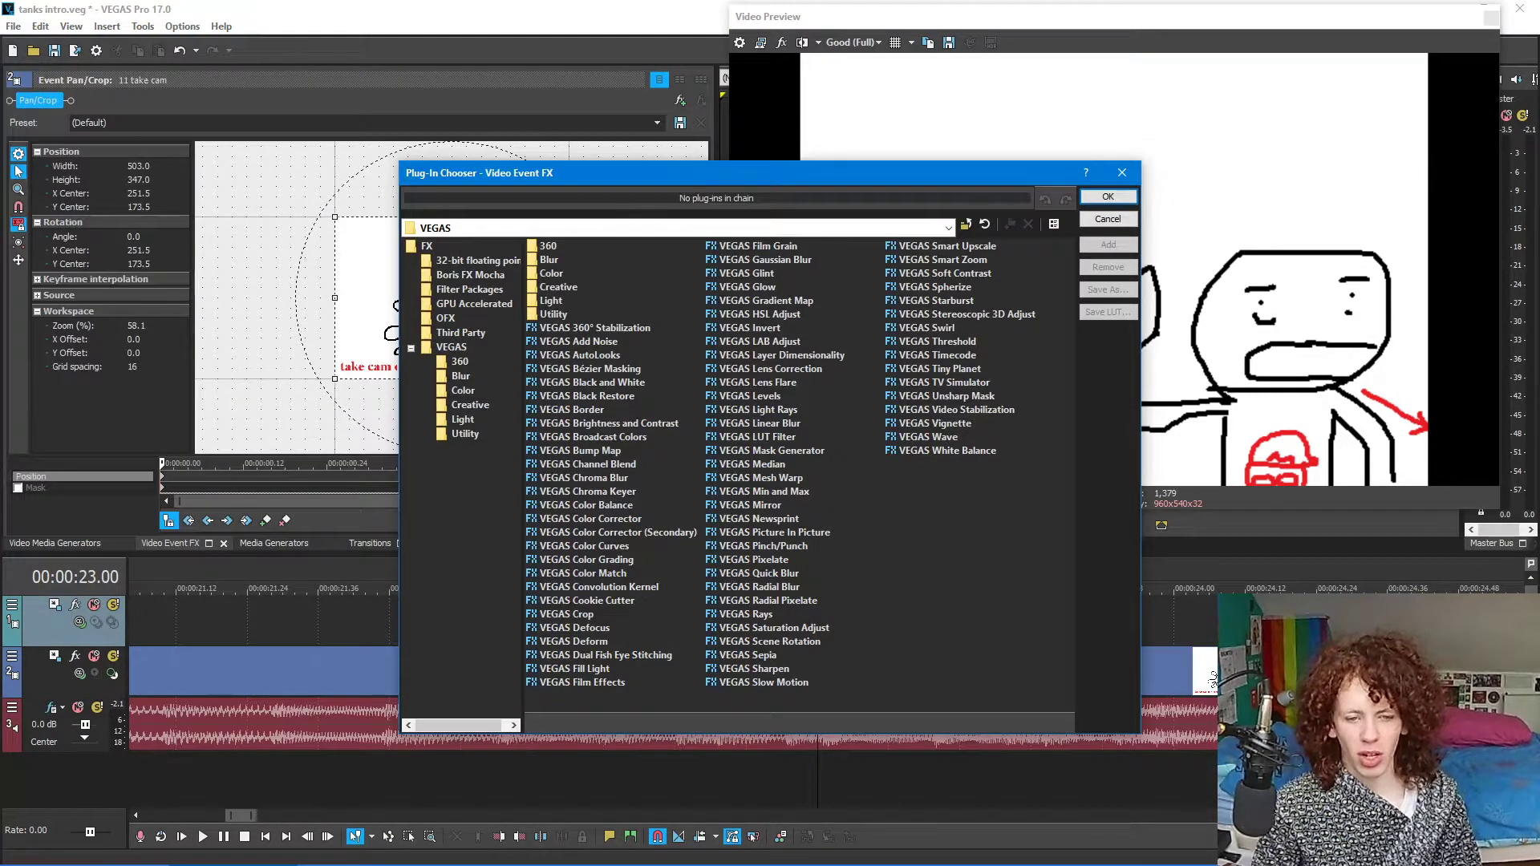
double_click(762, 260)
left_click(1108, 198)
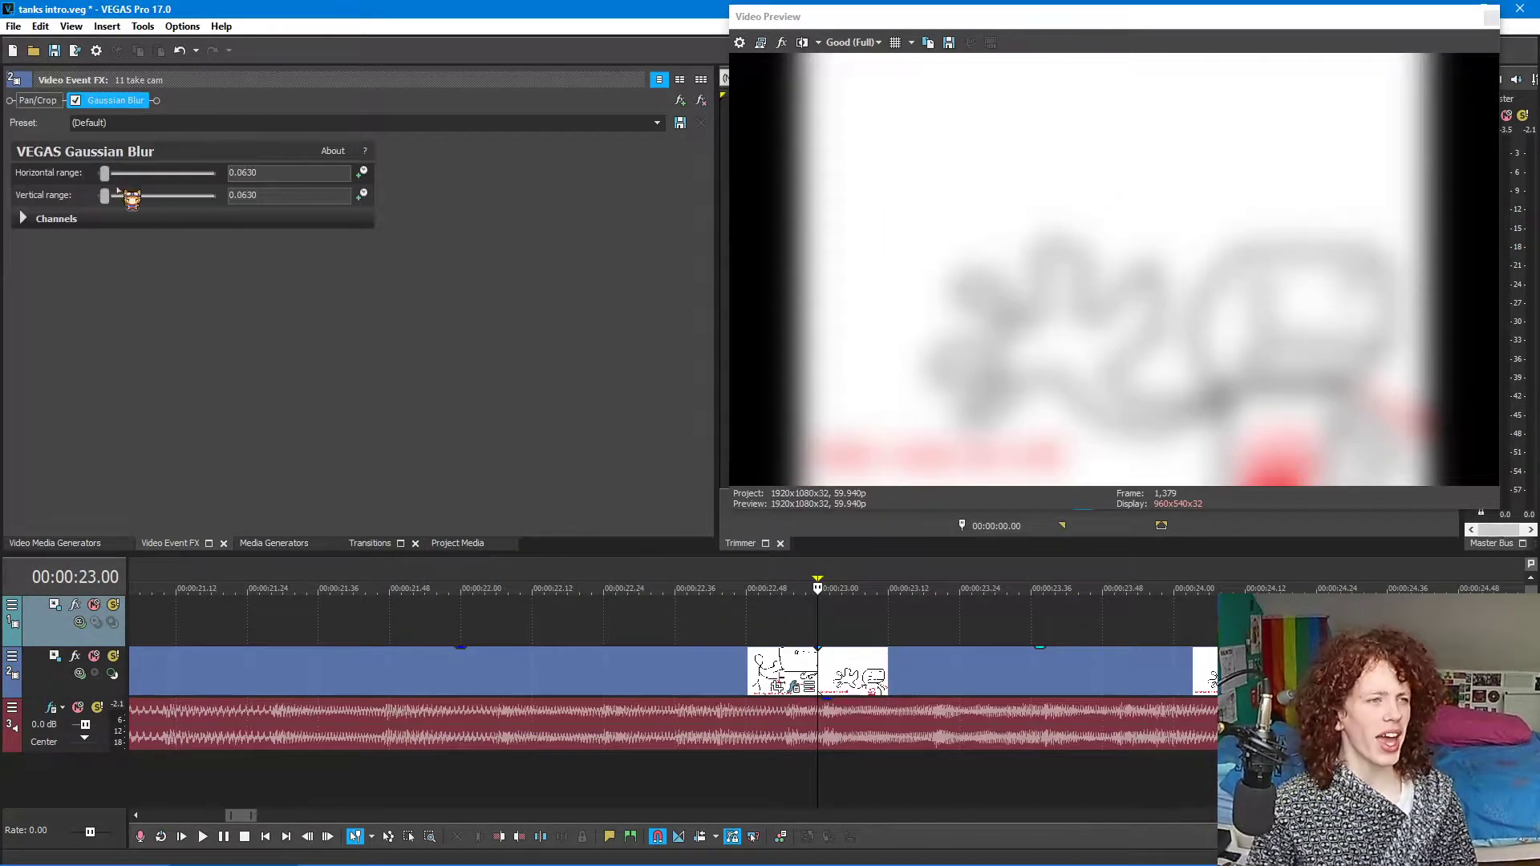
- Set both the horizontal and vertical range of the second clip's Gaussian Blur to 0
left_click_drag(105, 174, 30, 200)
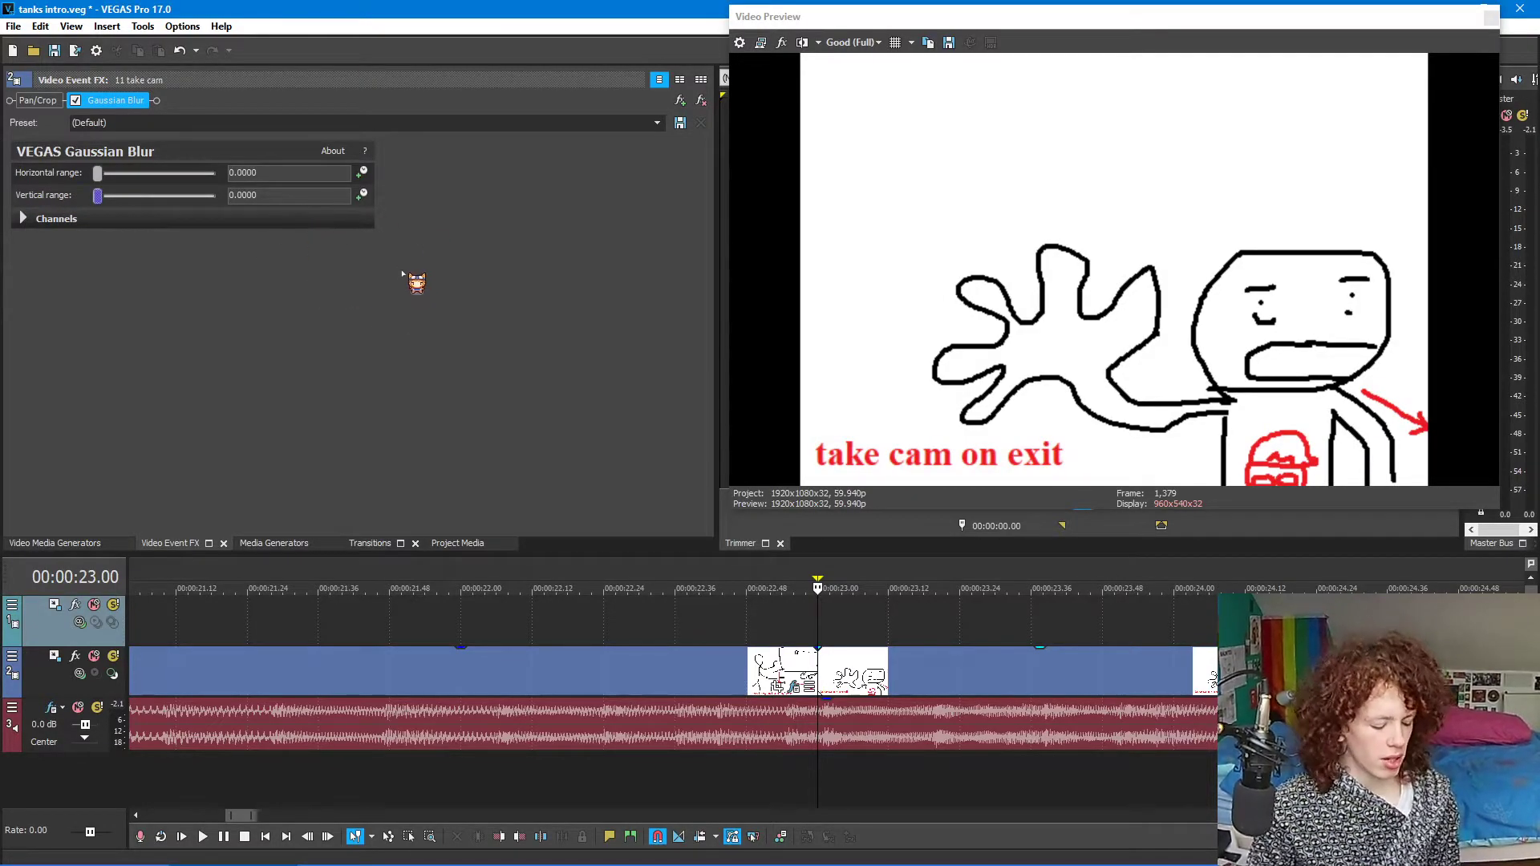
left_click(180, 50)
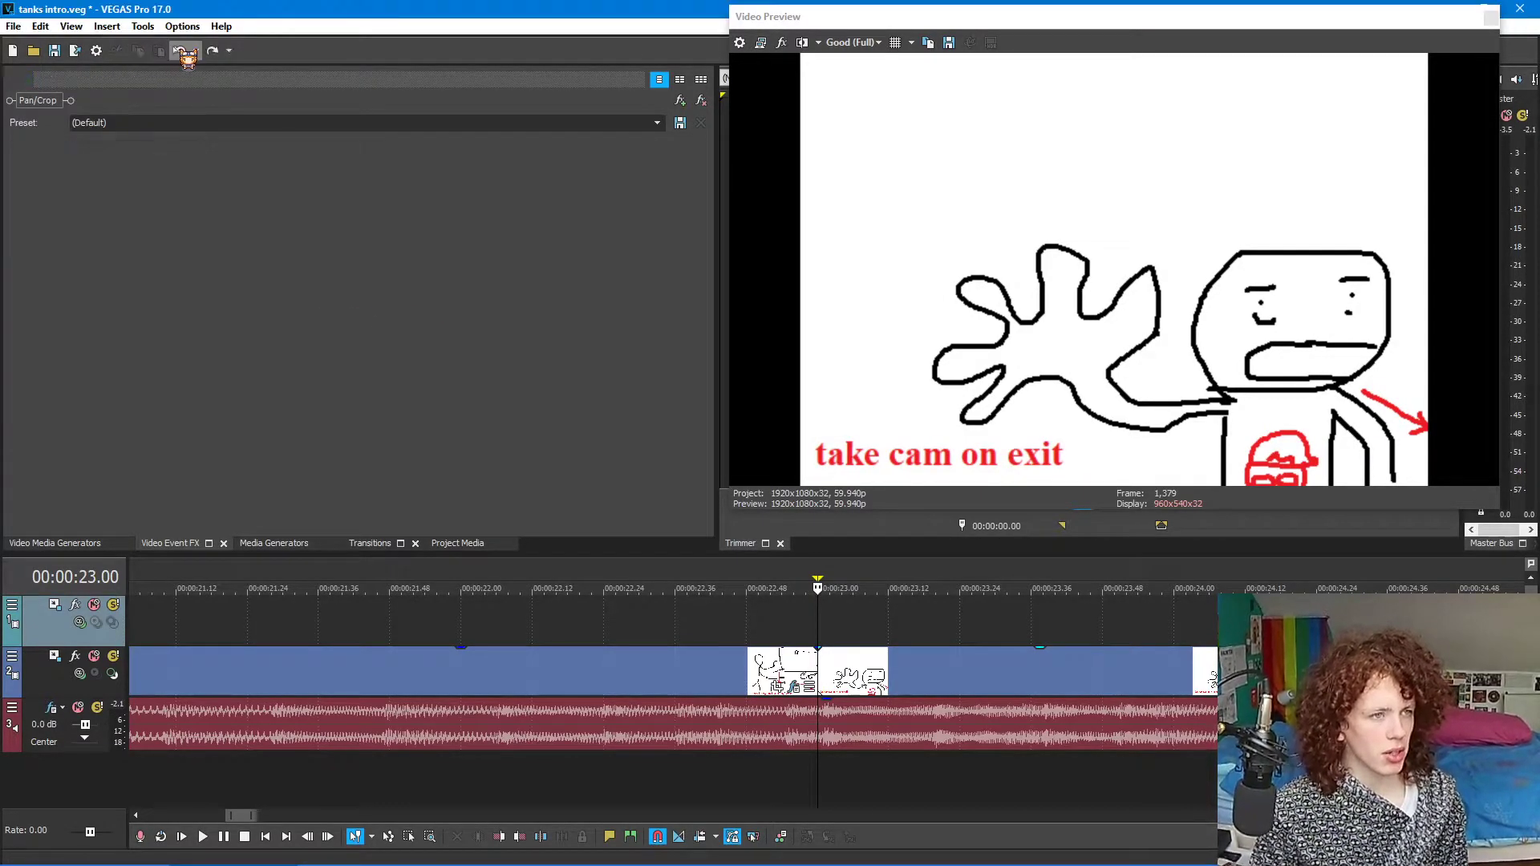
left_click(180, 50)
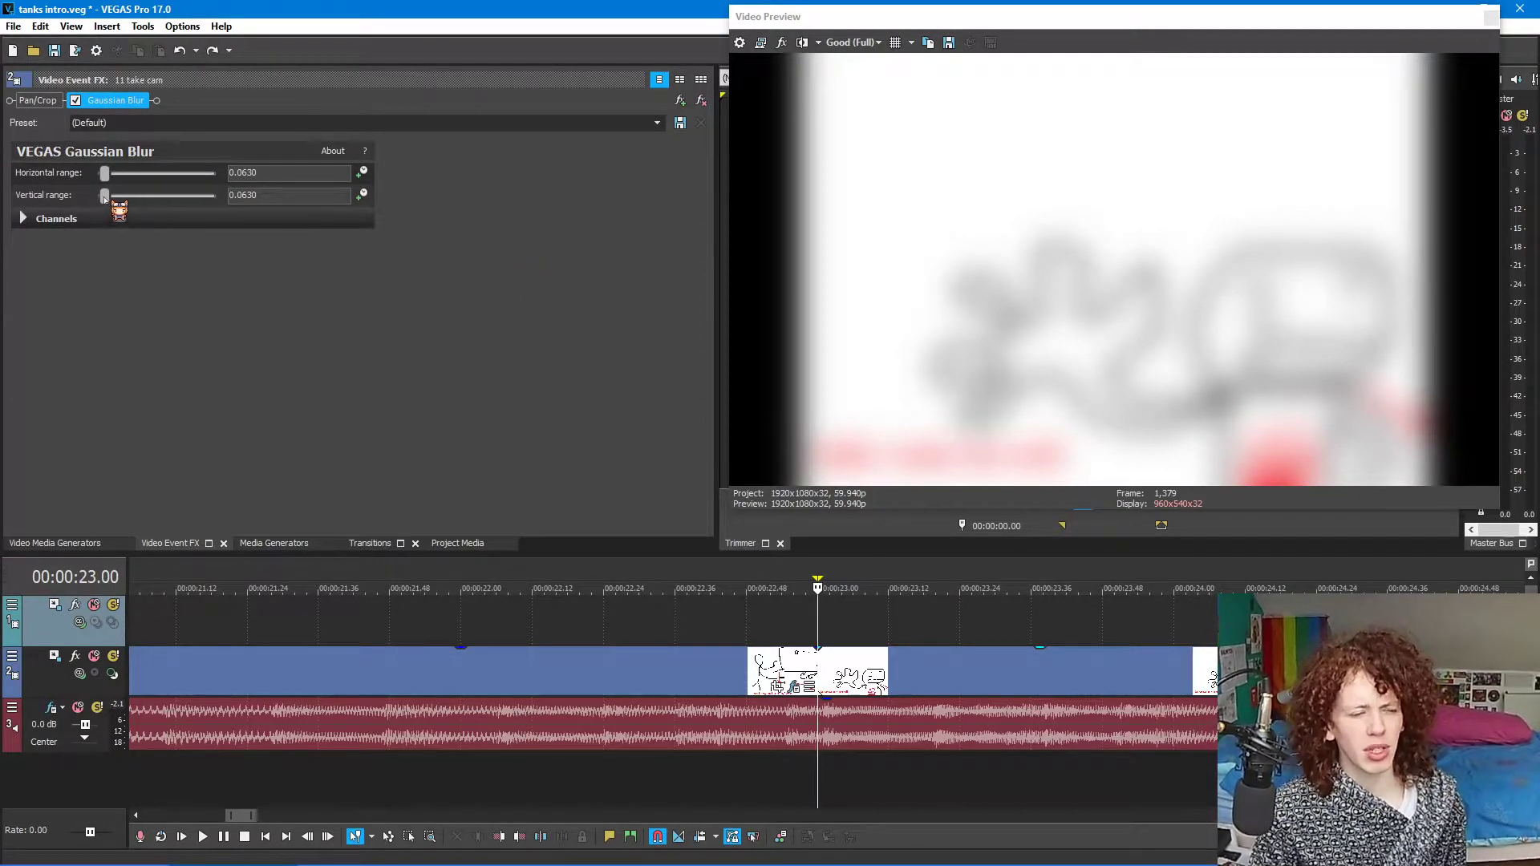
left_click_drag(104, 196, 96, 174)
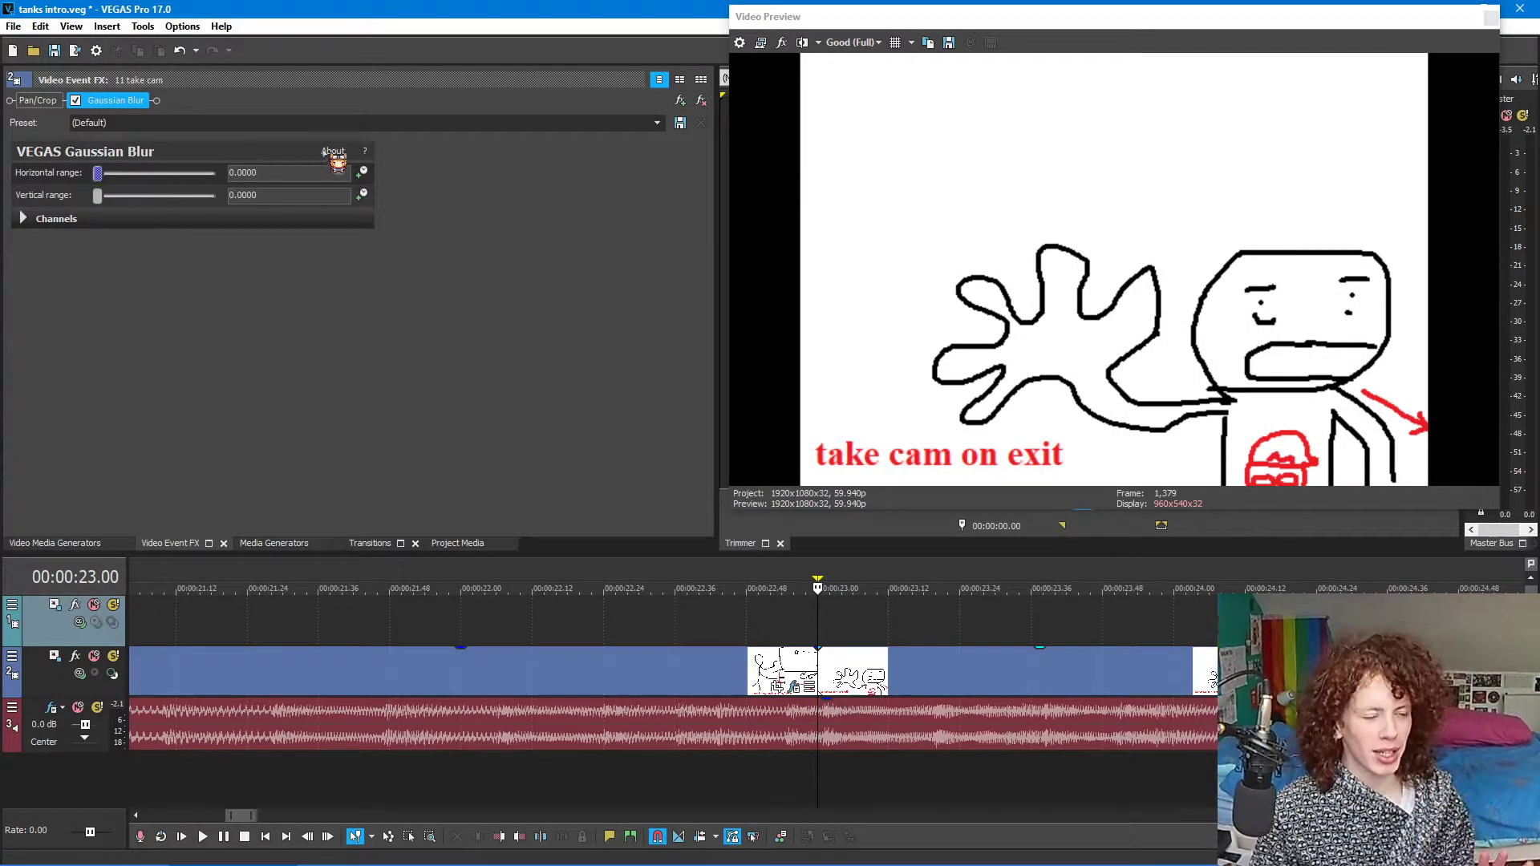
- Enable keyframe animation for the second clip's horizontal range and paste the copied keyframes at the clip's start, keeping the vertical range at 0
left_click(361, 174)
right_click(147, 416)
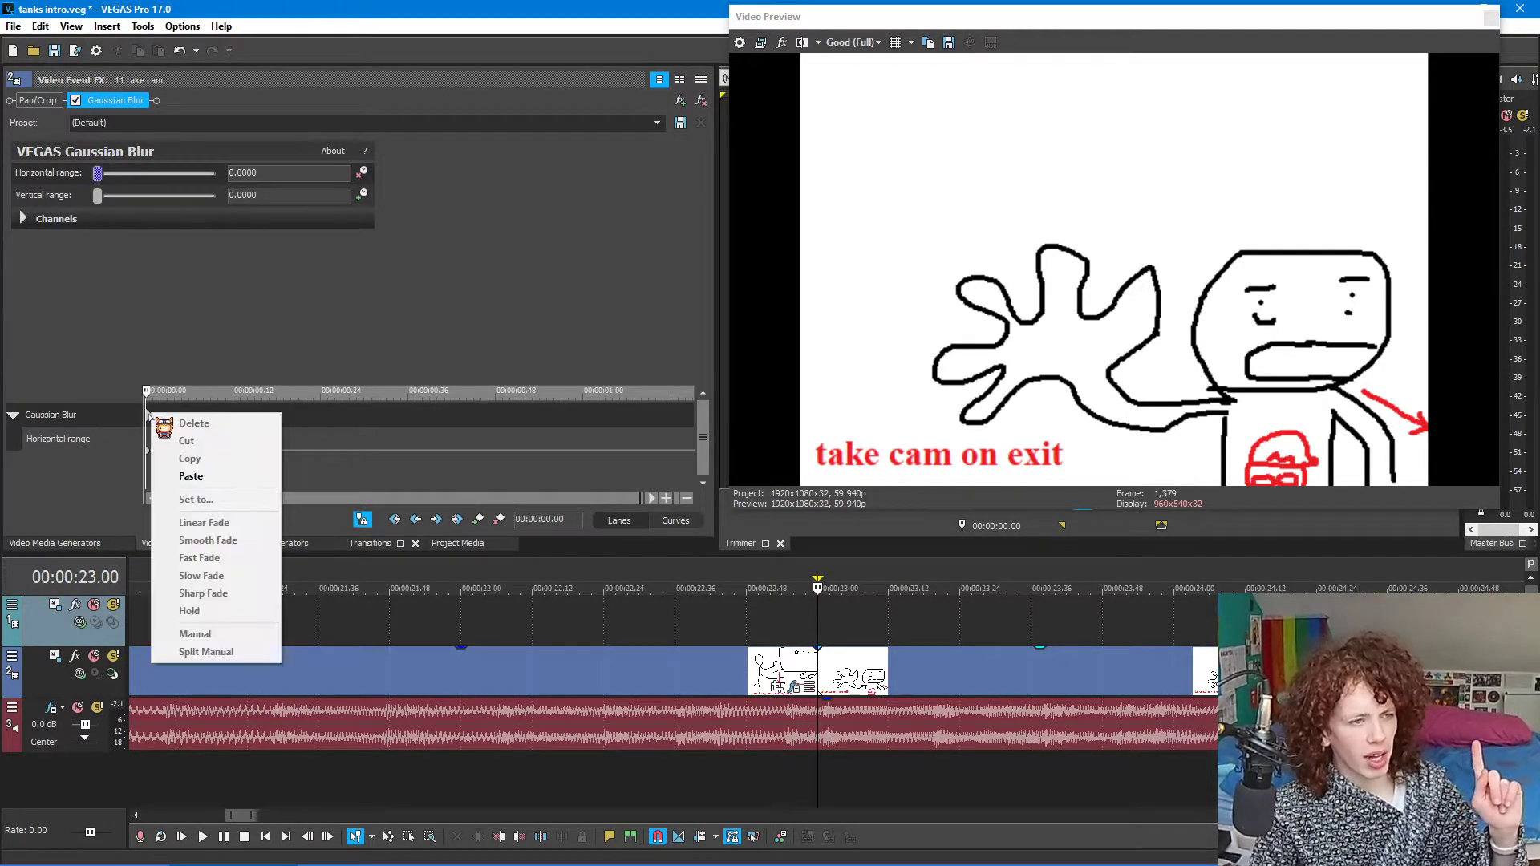
left_click(148, 415)
right_click(158, 421)
left_click(191, 482)
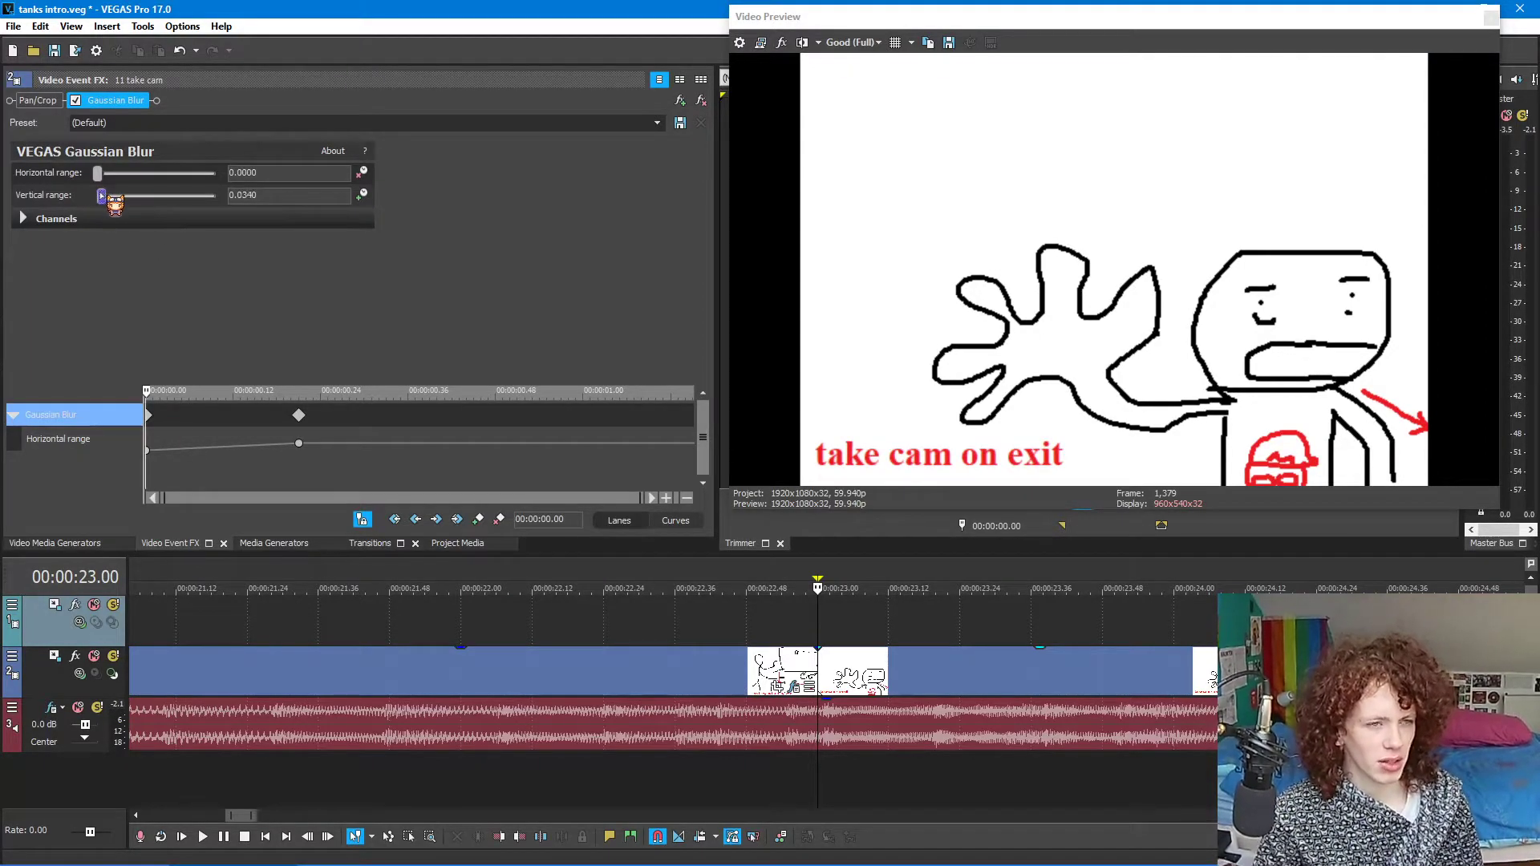
left_click_drag(98, 195, 123, 196)
left_click(180, 50)
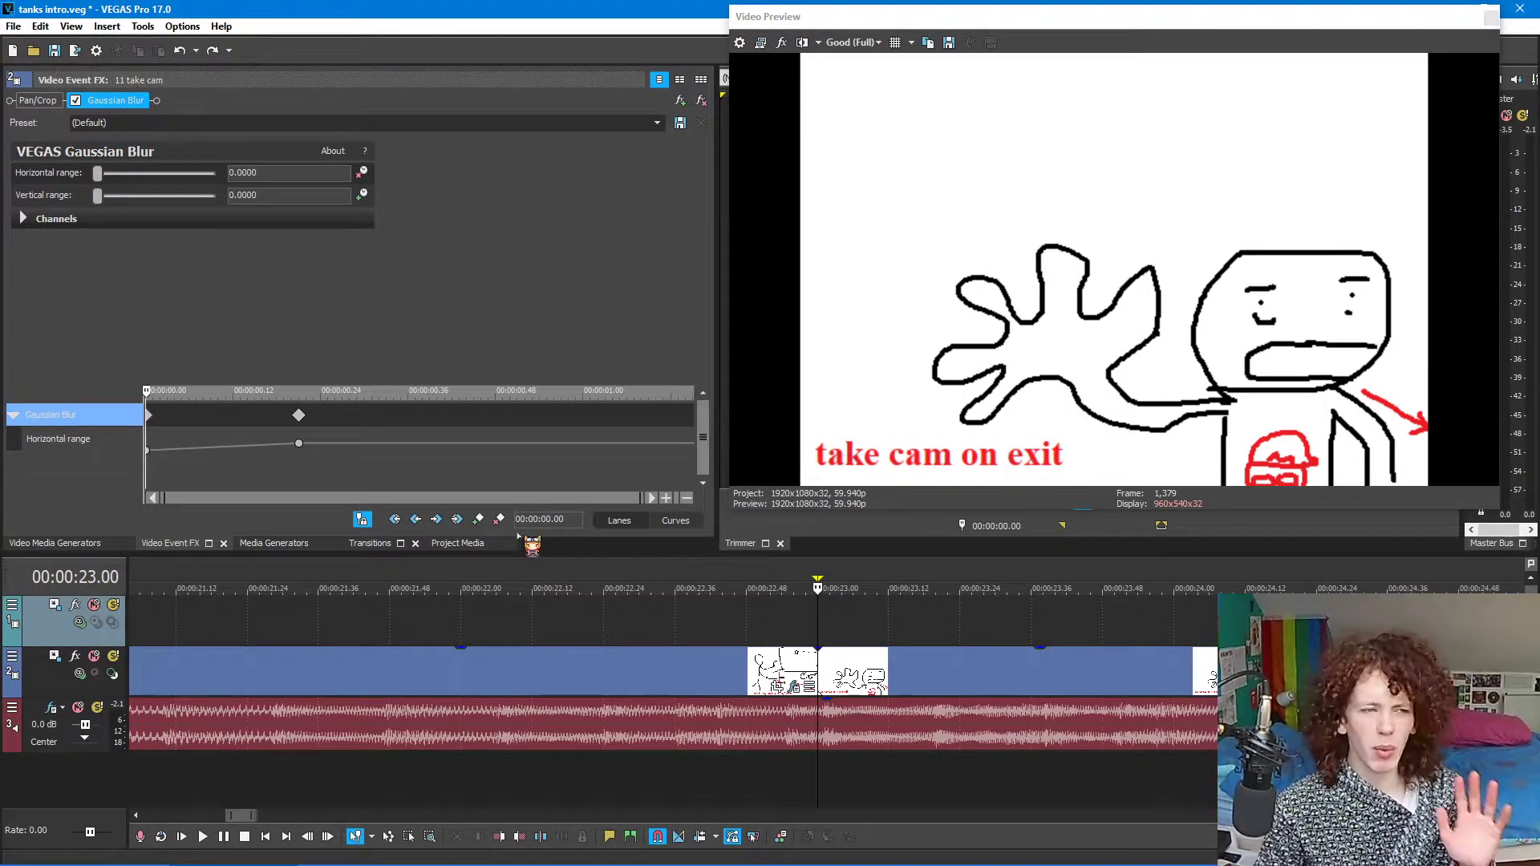
- Play the transition across the cut and check the blur at and between the second clip's pasted keyframes
left_click(639, 620)
key("space")
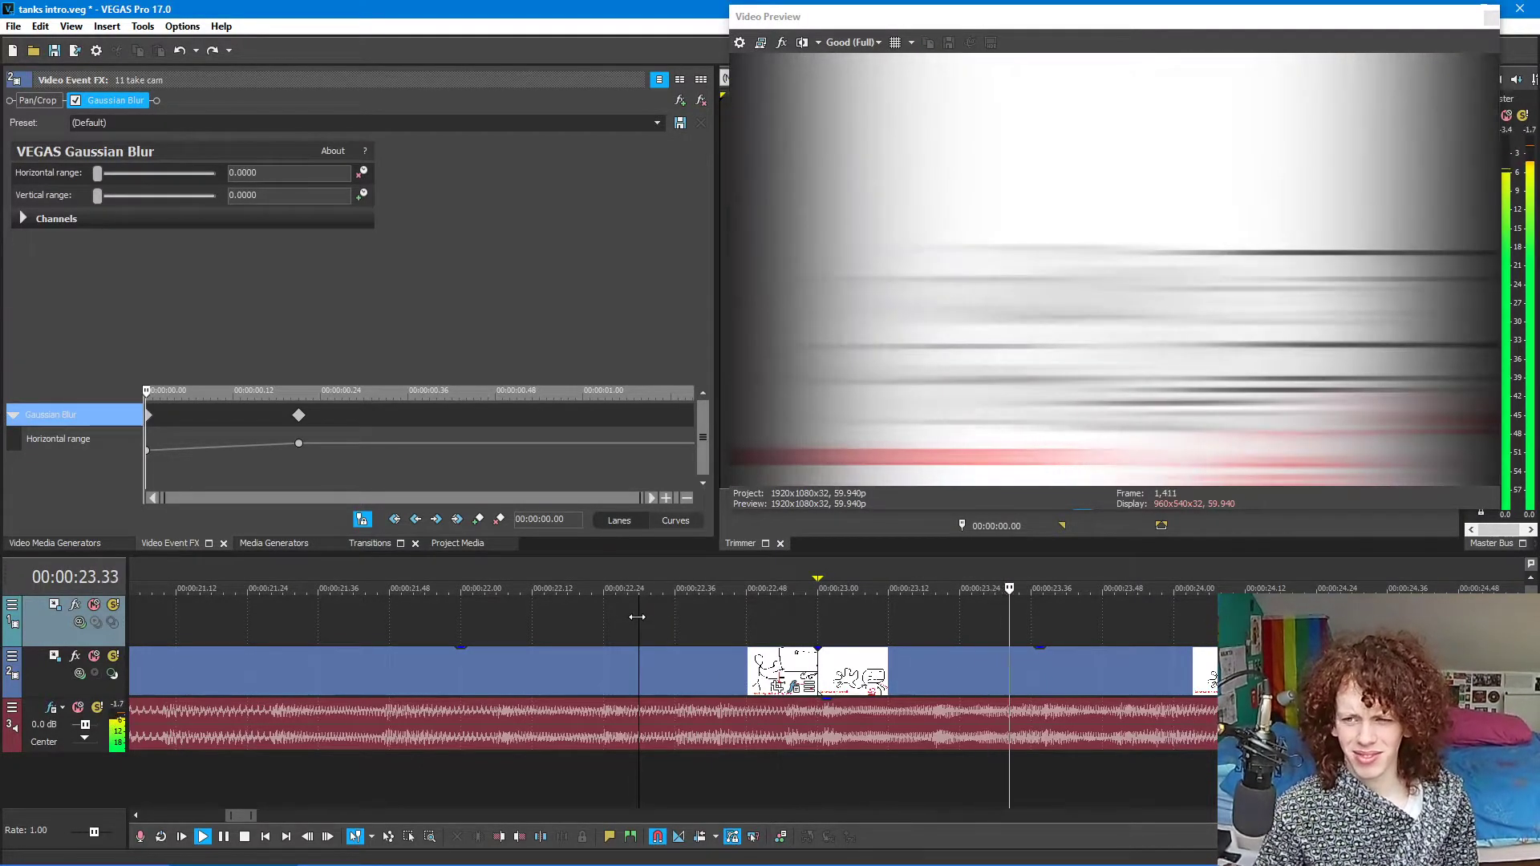
key("space")
left_click(817, 627)
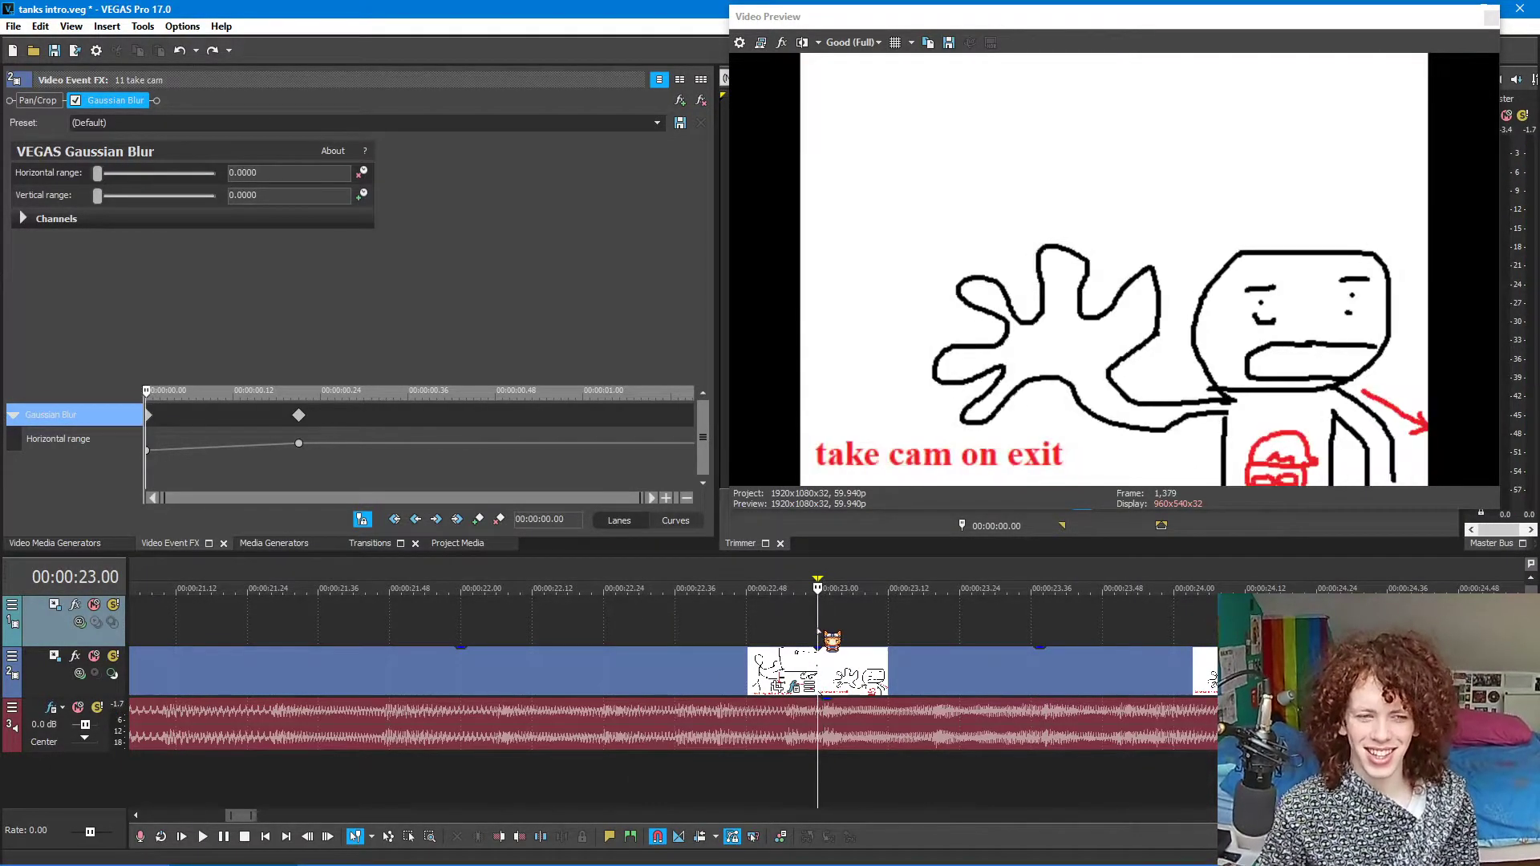
left_click(300, 416)
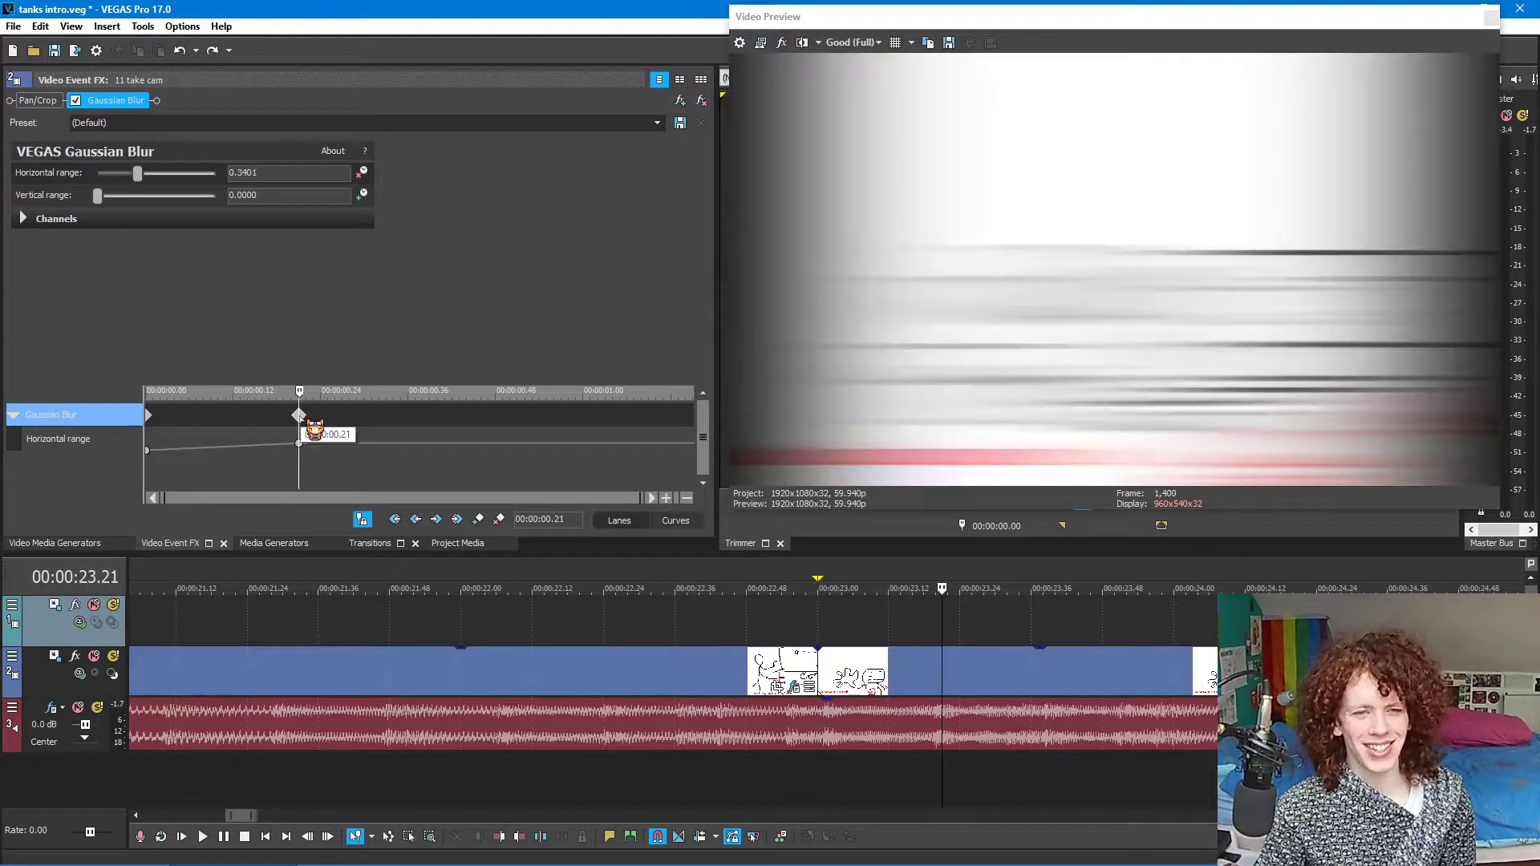
left_click(226, 415)
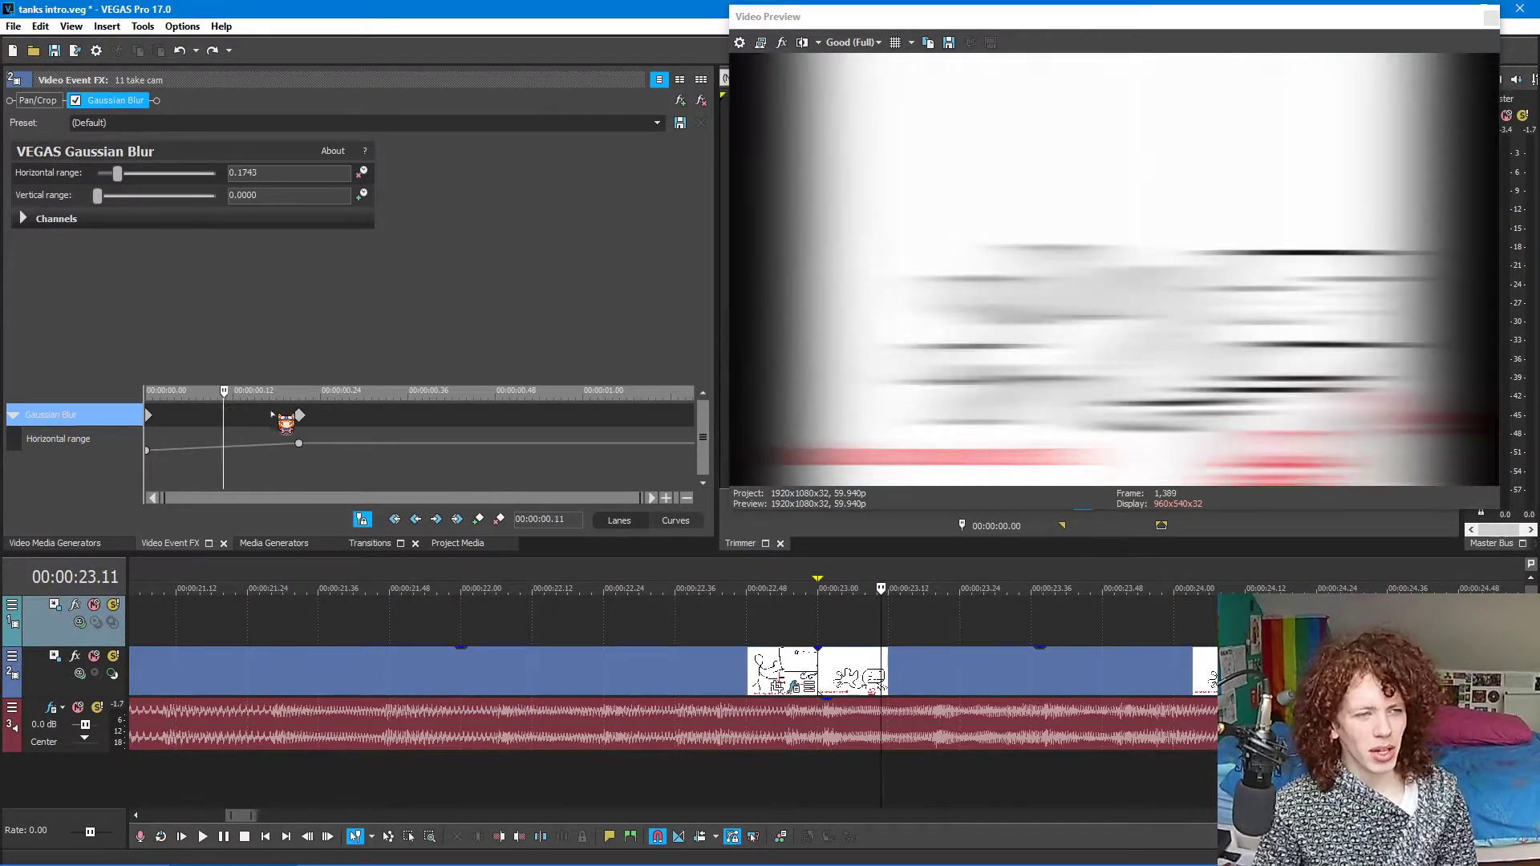
left_click(300, 417)
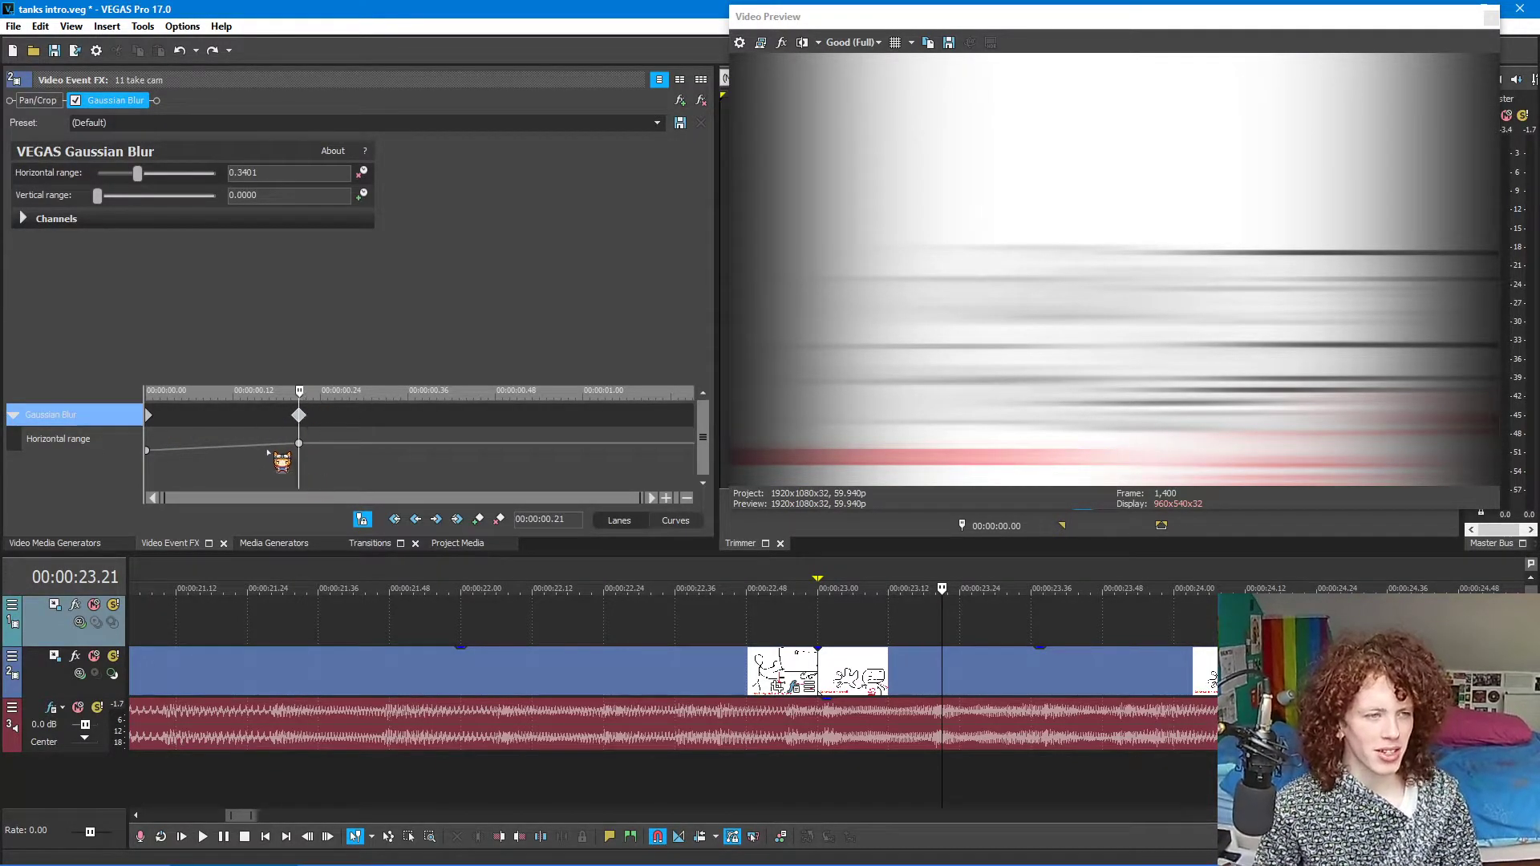
- Reverse the second clip's keyframe order, moving the blurred keyframe to 00:00:00.00 and a zero-blur keyframe to 00:00:00.21
left_click_drag(147, 417, 400, 418)
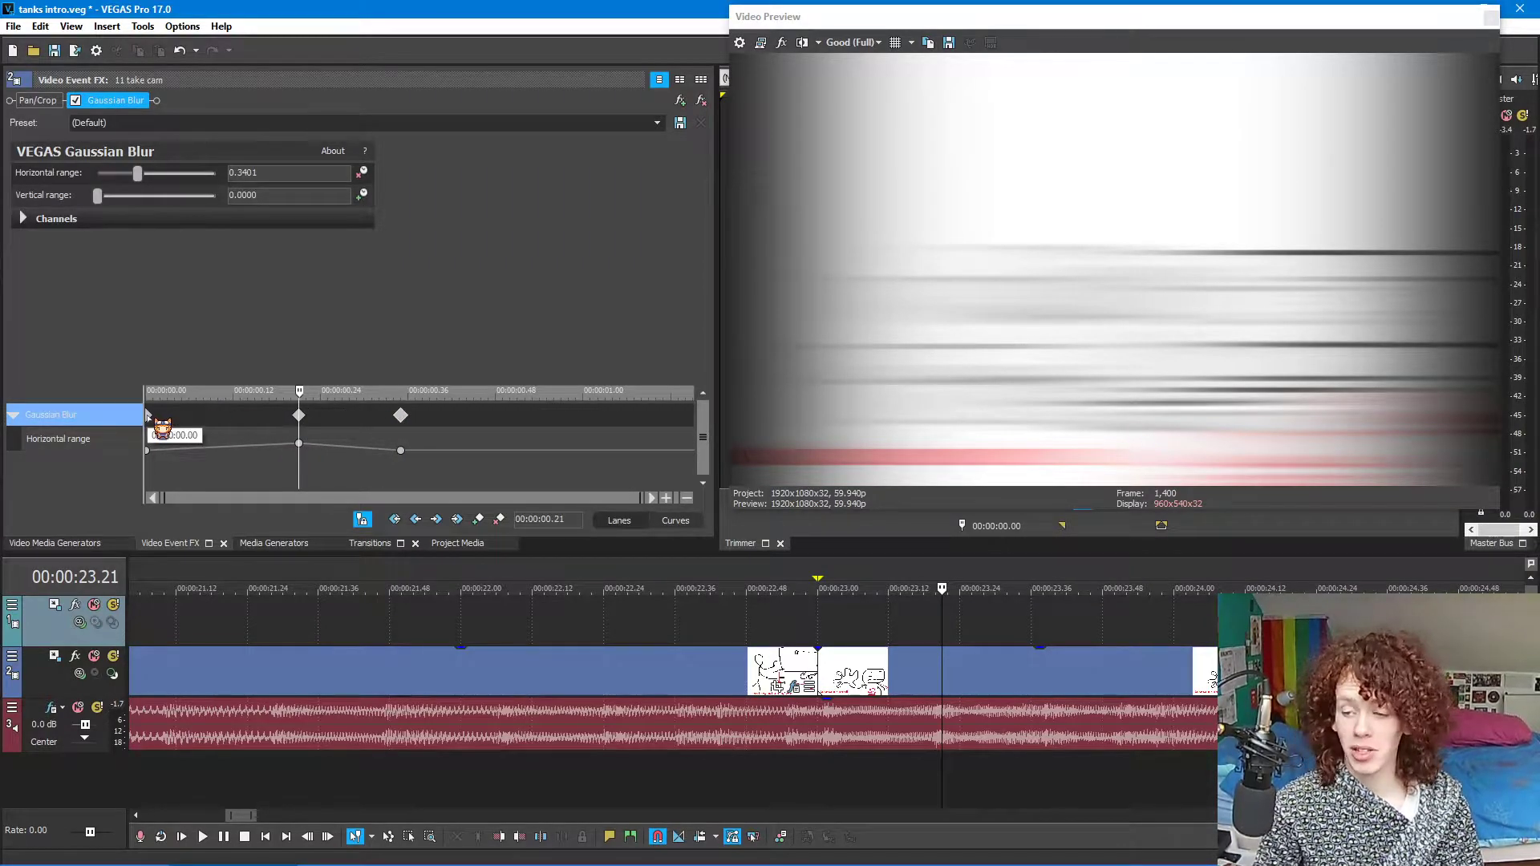
left_click_drag(147, 418, 466, 418)
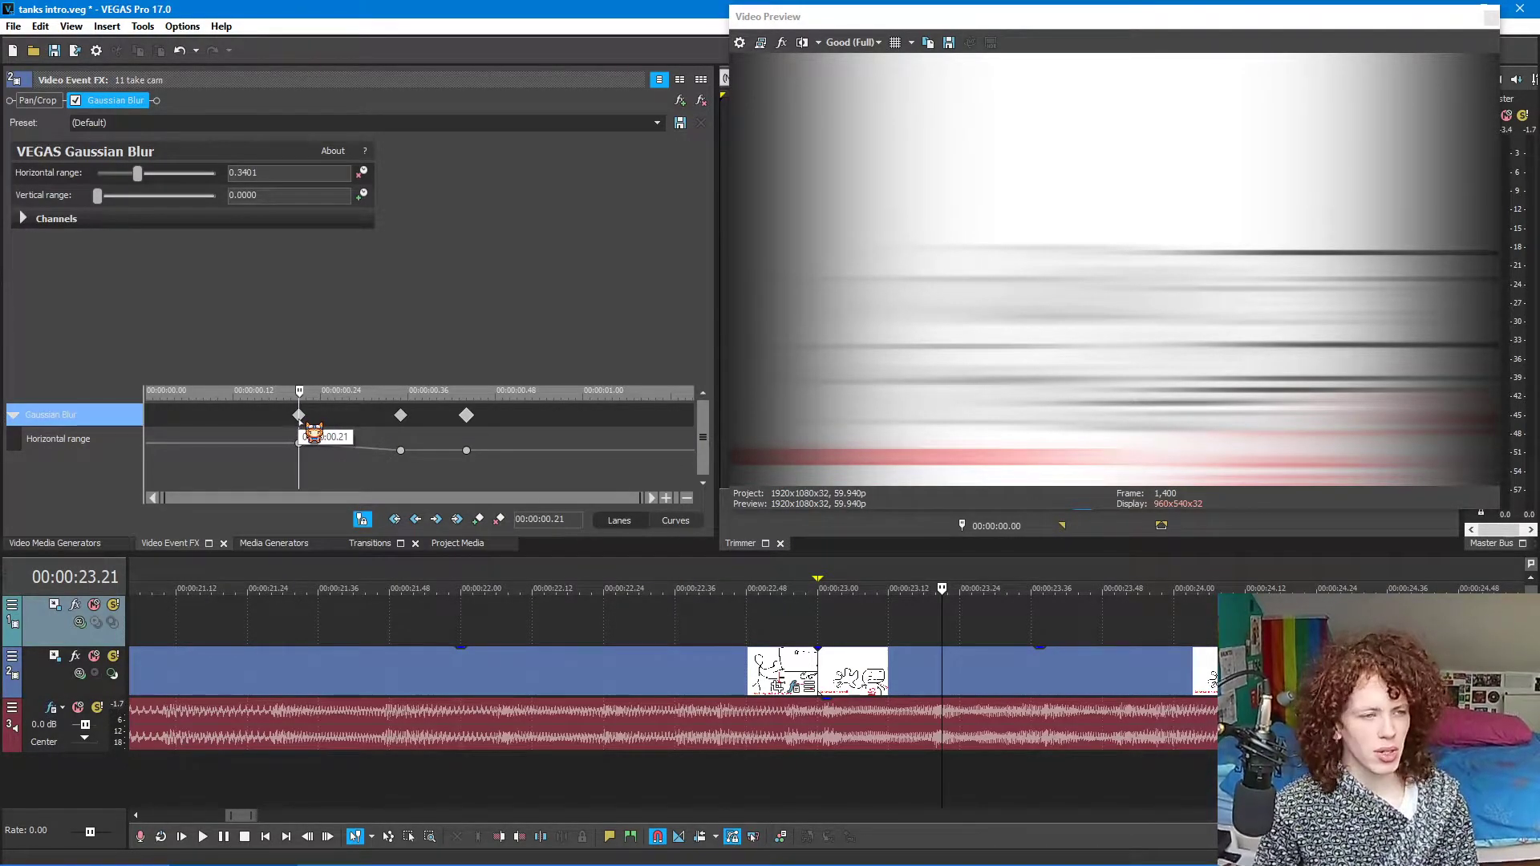
left_click_drag(304, 437, 128, 440)
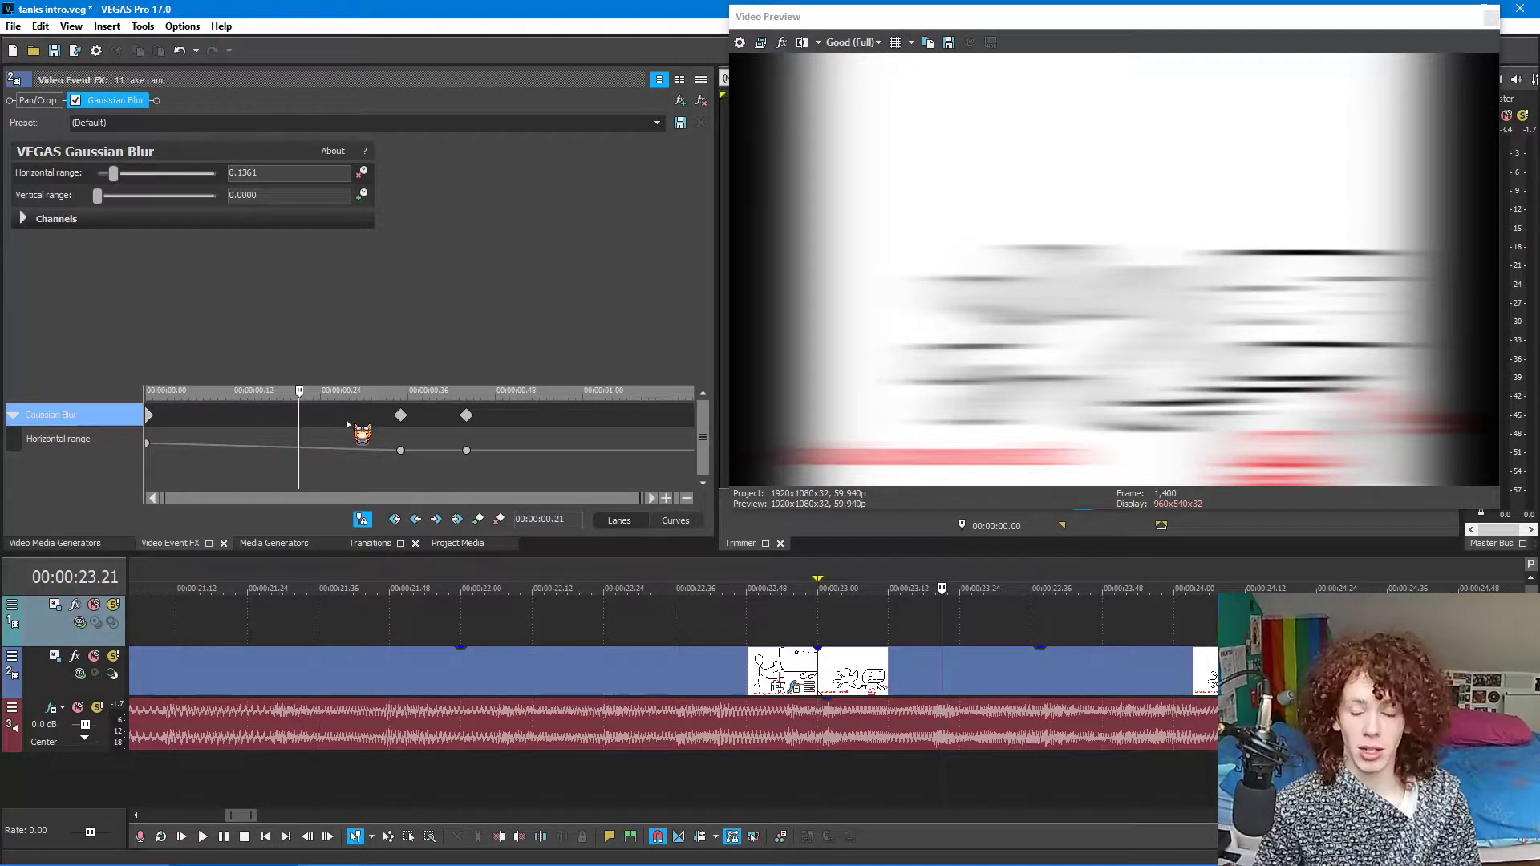
mouse_move(299, 407)
left_mouse_down()
mouse_move(323, 400)
mouse_move(241, 408)
mouse_move(300, 412)
left_mouse_up()
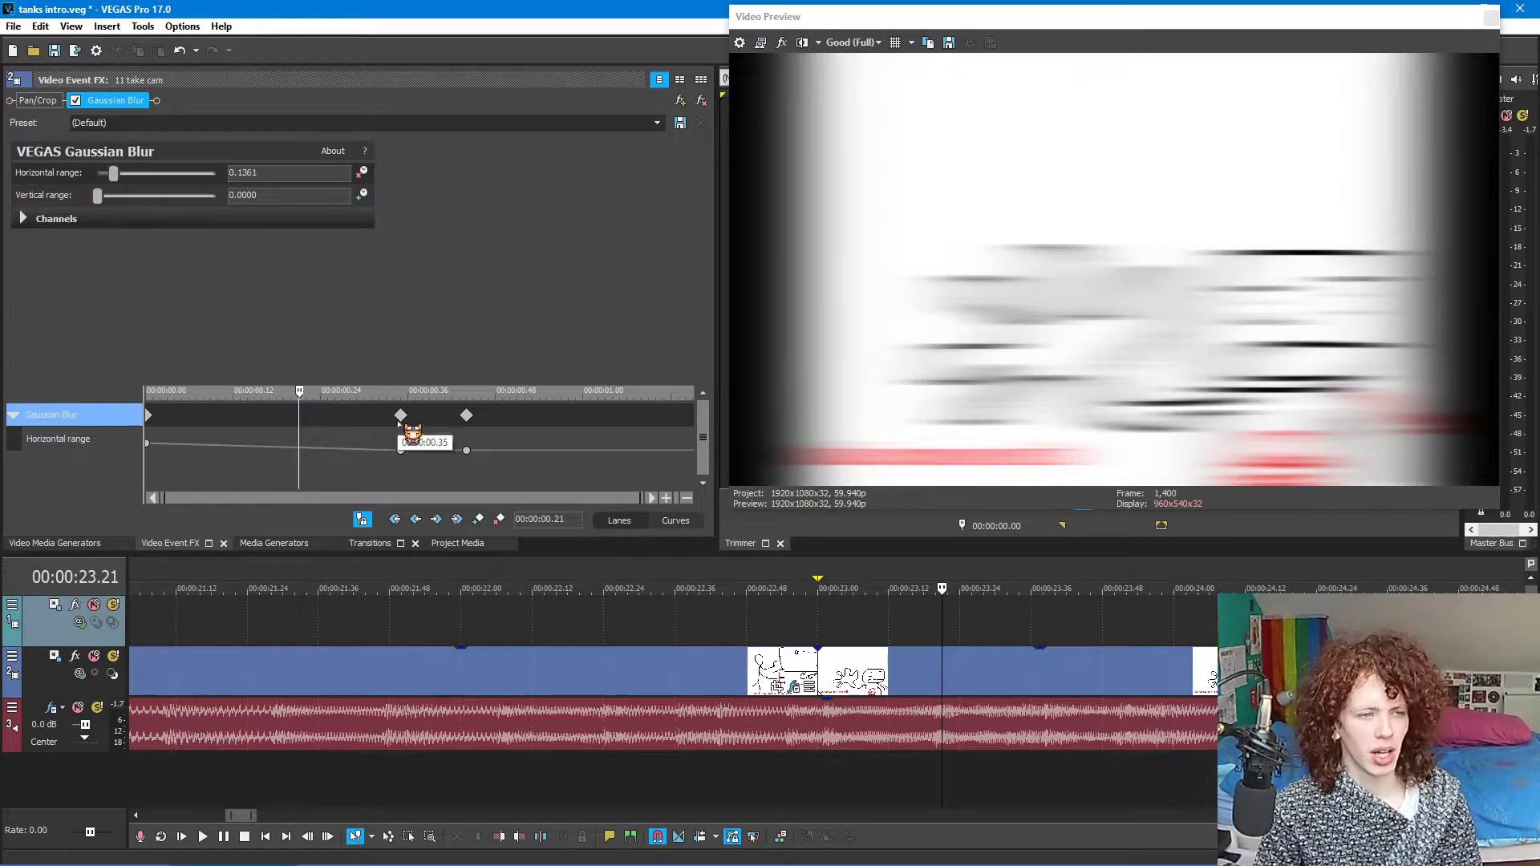
left_click_drag(401, 416, 164, 457)
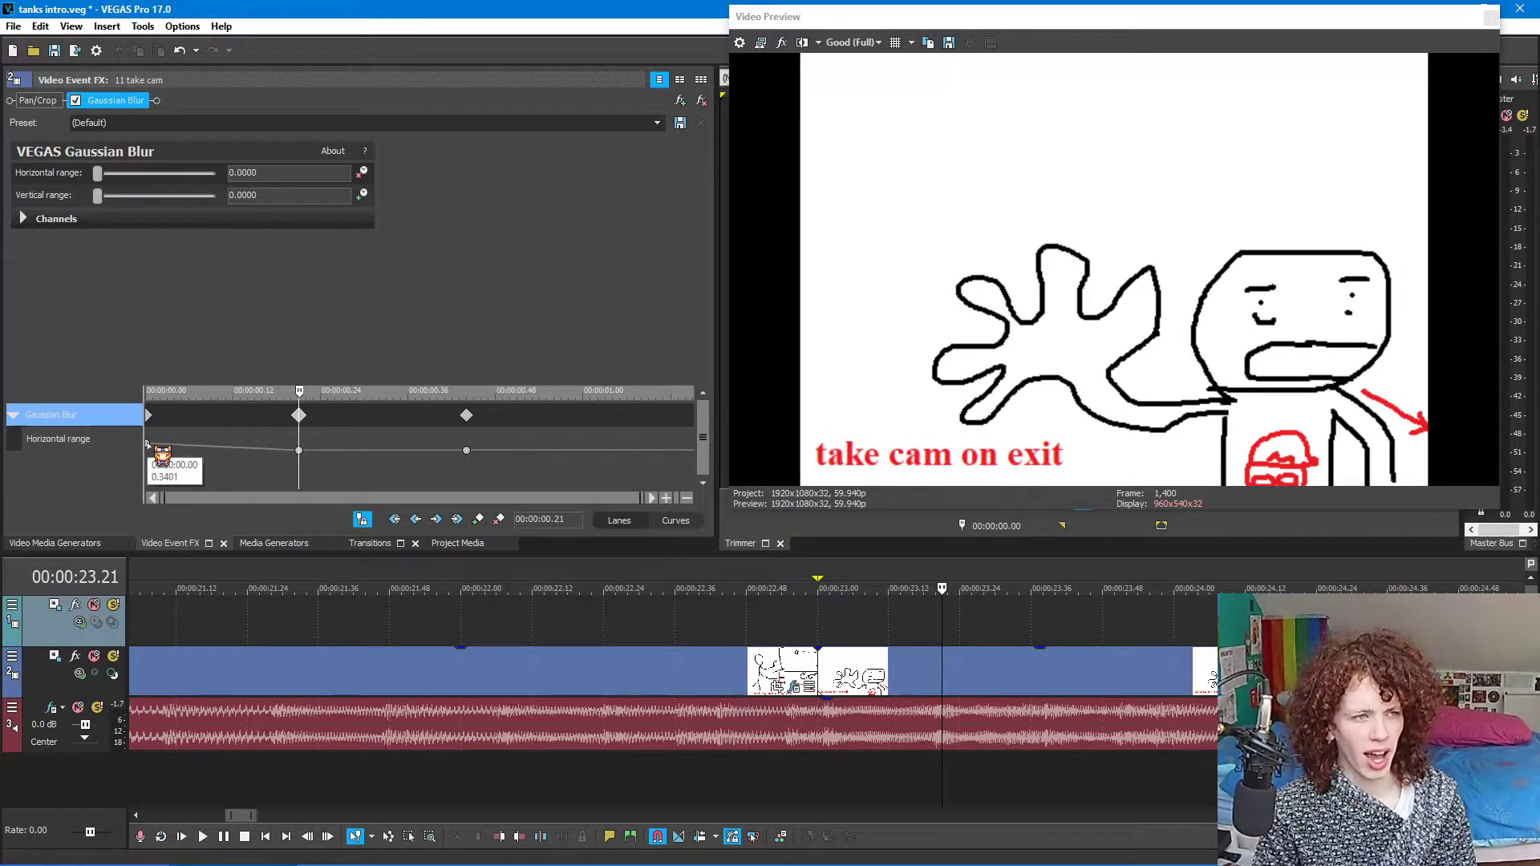
- Check the second clip's horizontal range at its keyframes at 00:00:00.00 and 00:00:00.21 and scrub between them
left_click(156, 419)
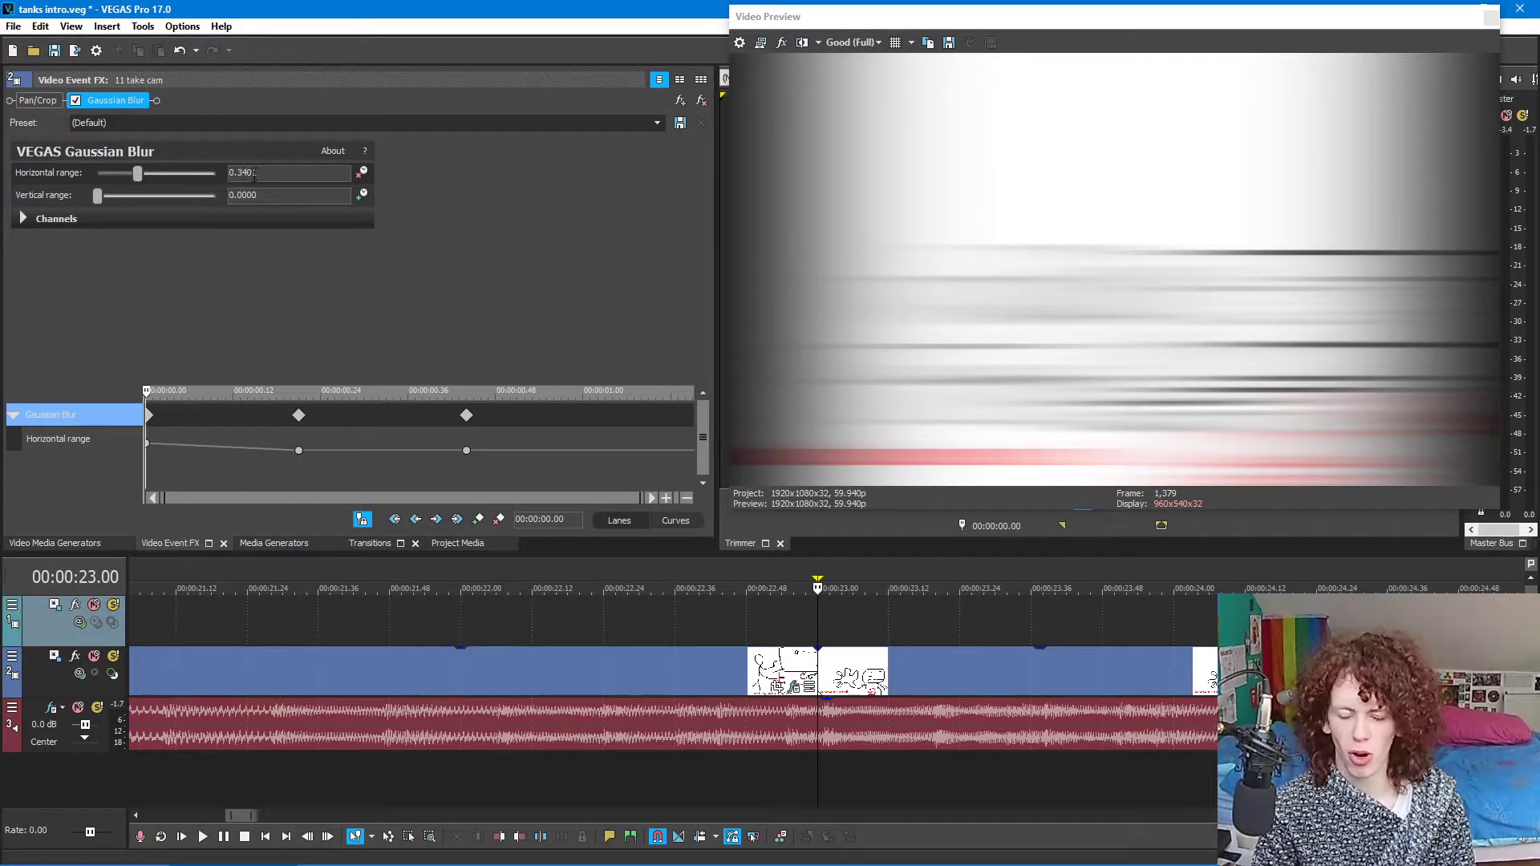
mouse_move(148, 444)
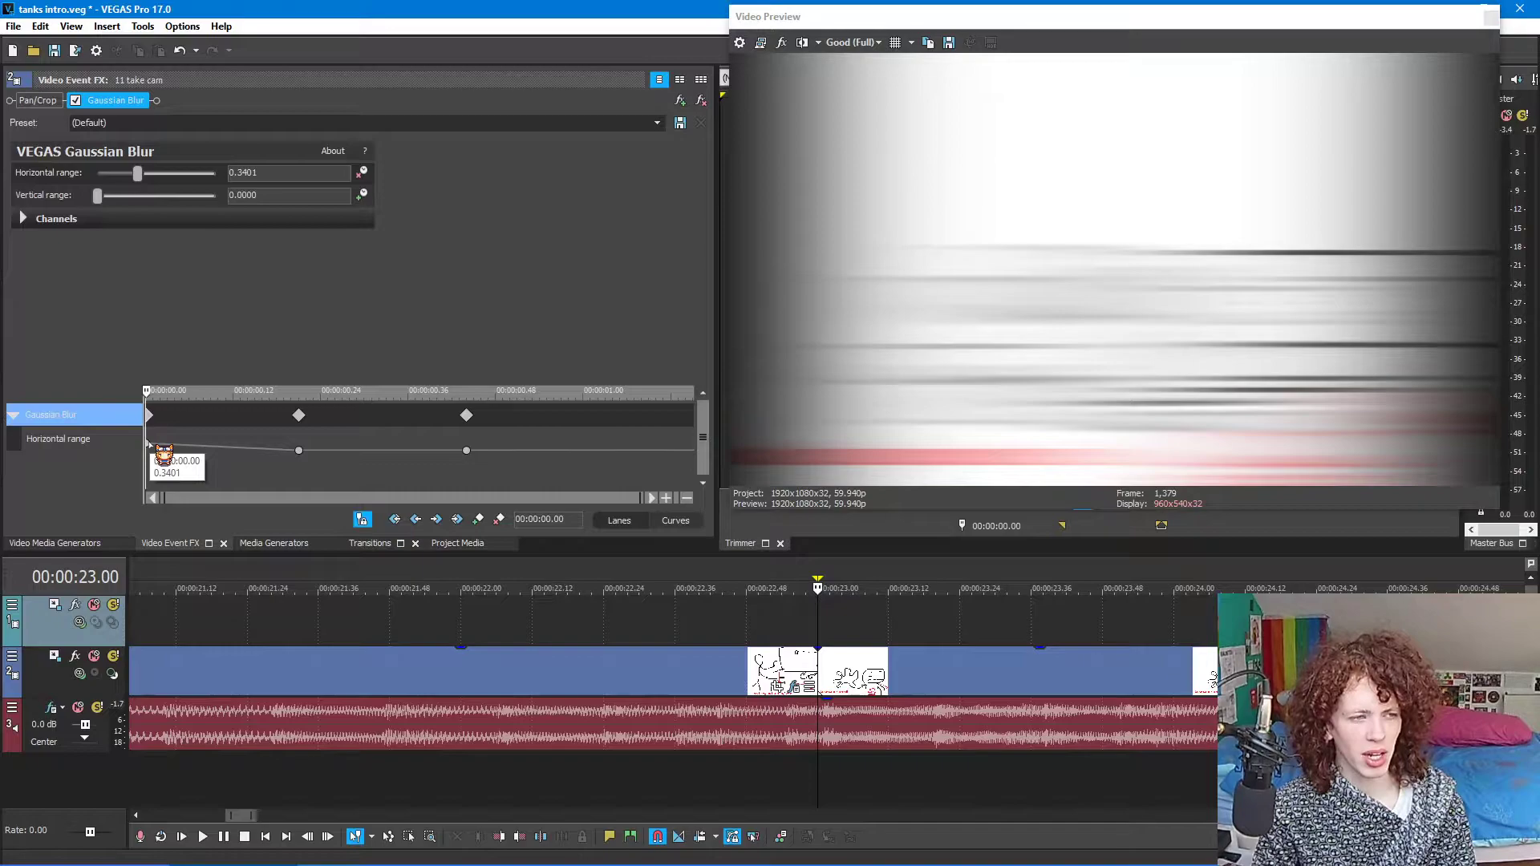
mouse_move(299, 451)
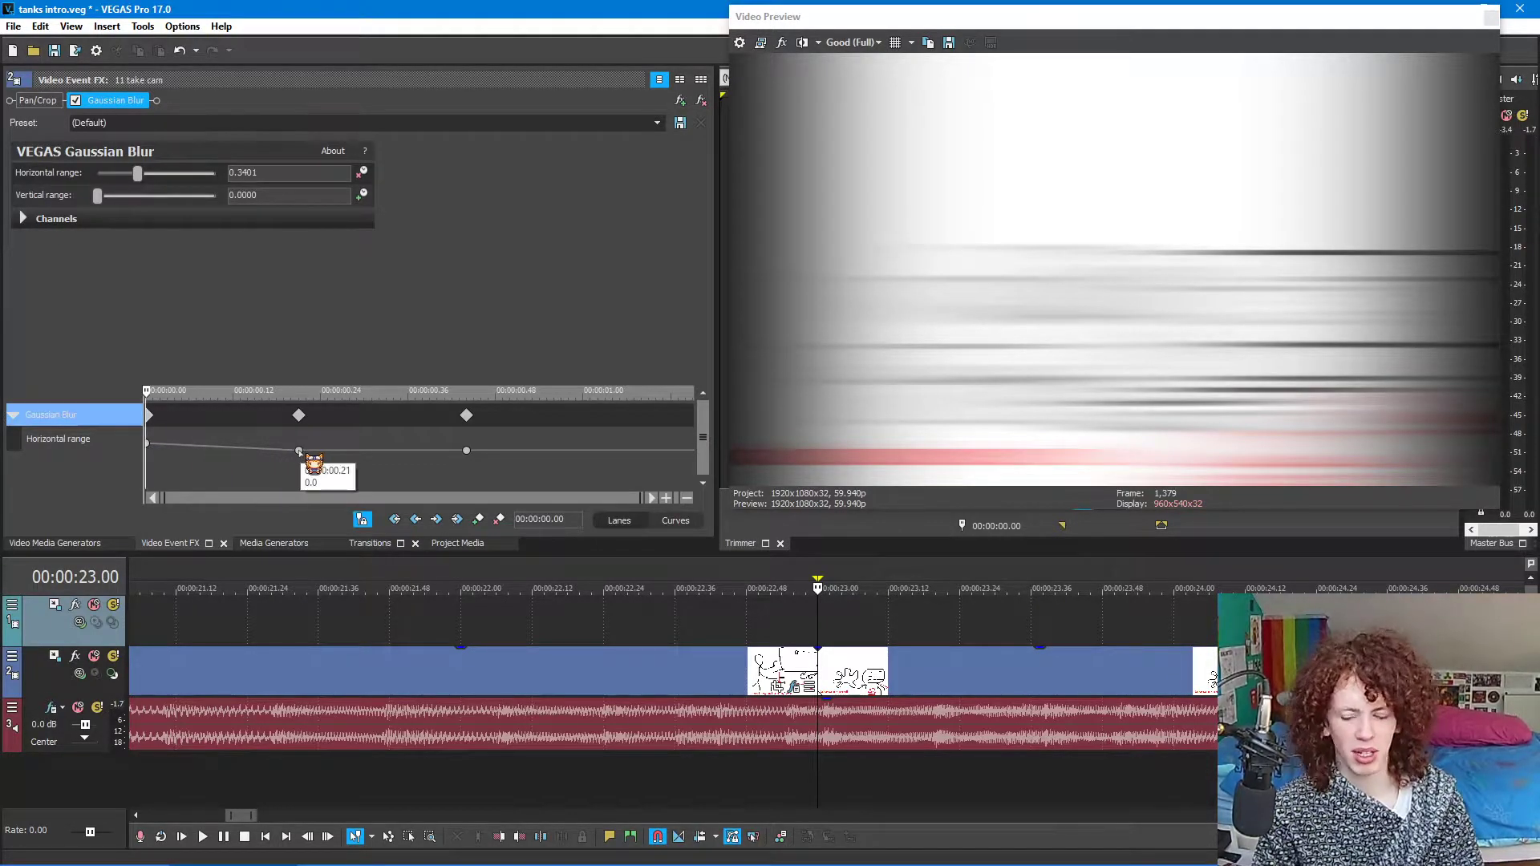
left_click(150, 394)
mouse_move(150, 392)
left_mouse_down()
mouse_move(292, 392)
mouse_move(147, 393)
left_mouse_up()
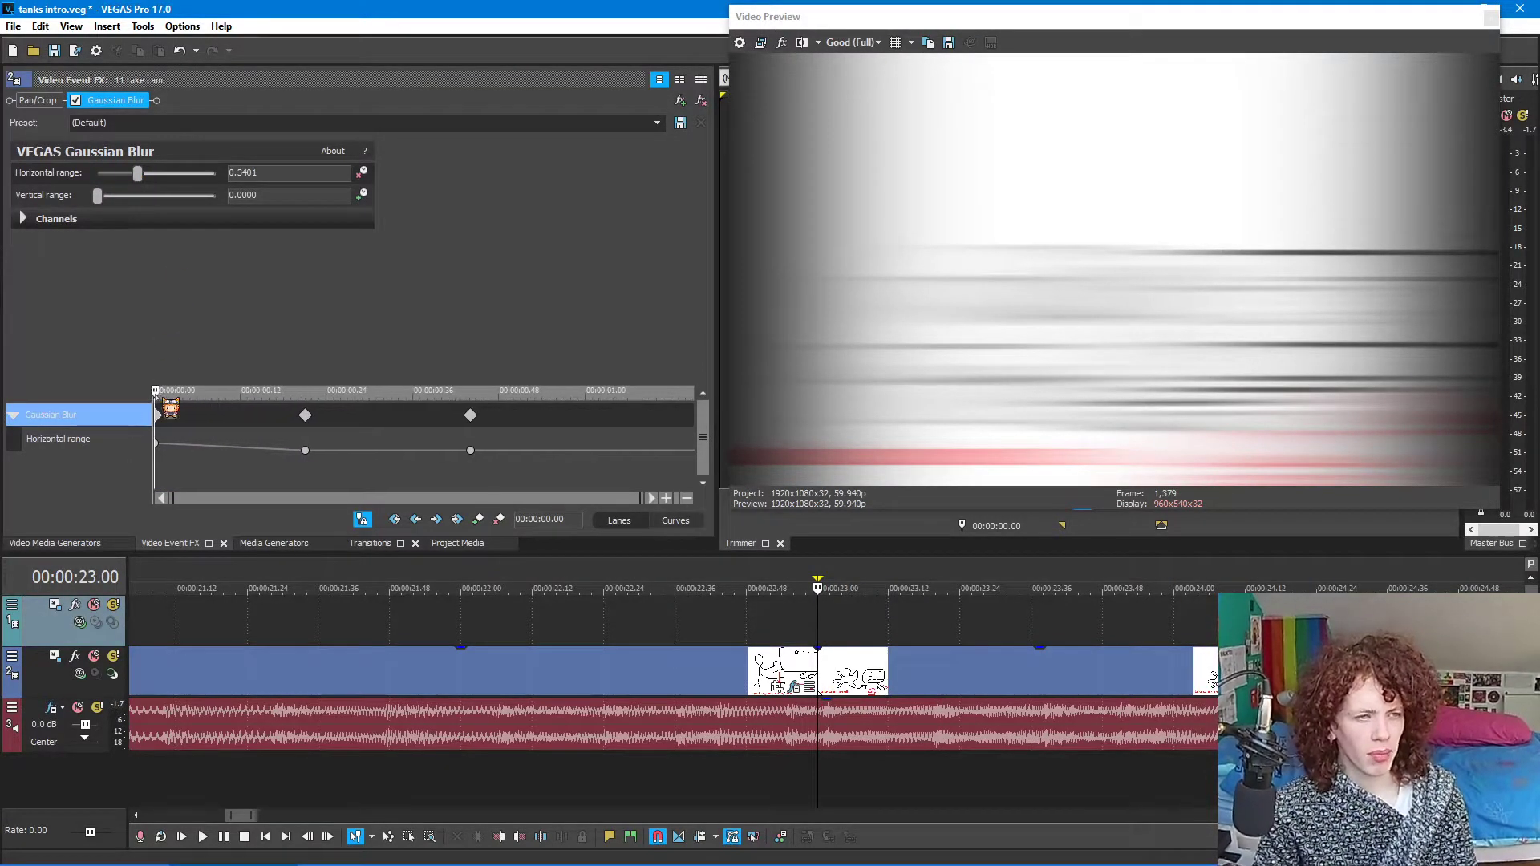
left_click_drag(164, 408, 241, 403)
left_click(305, 414)
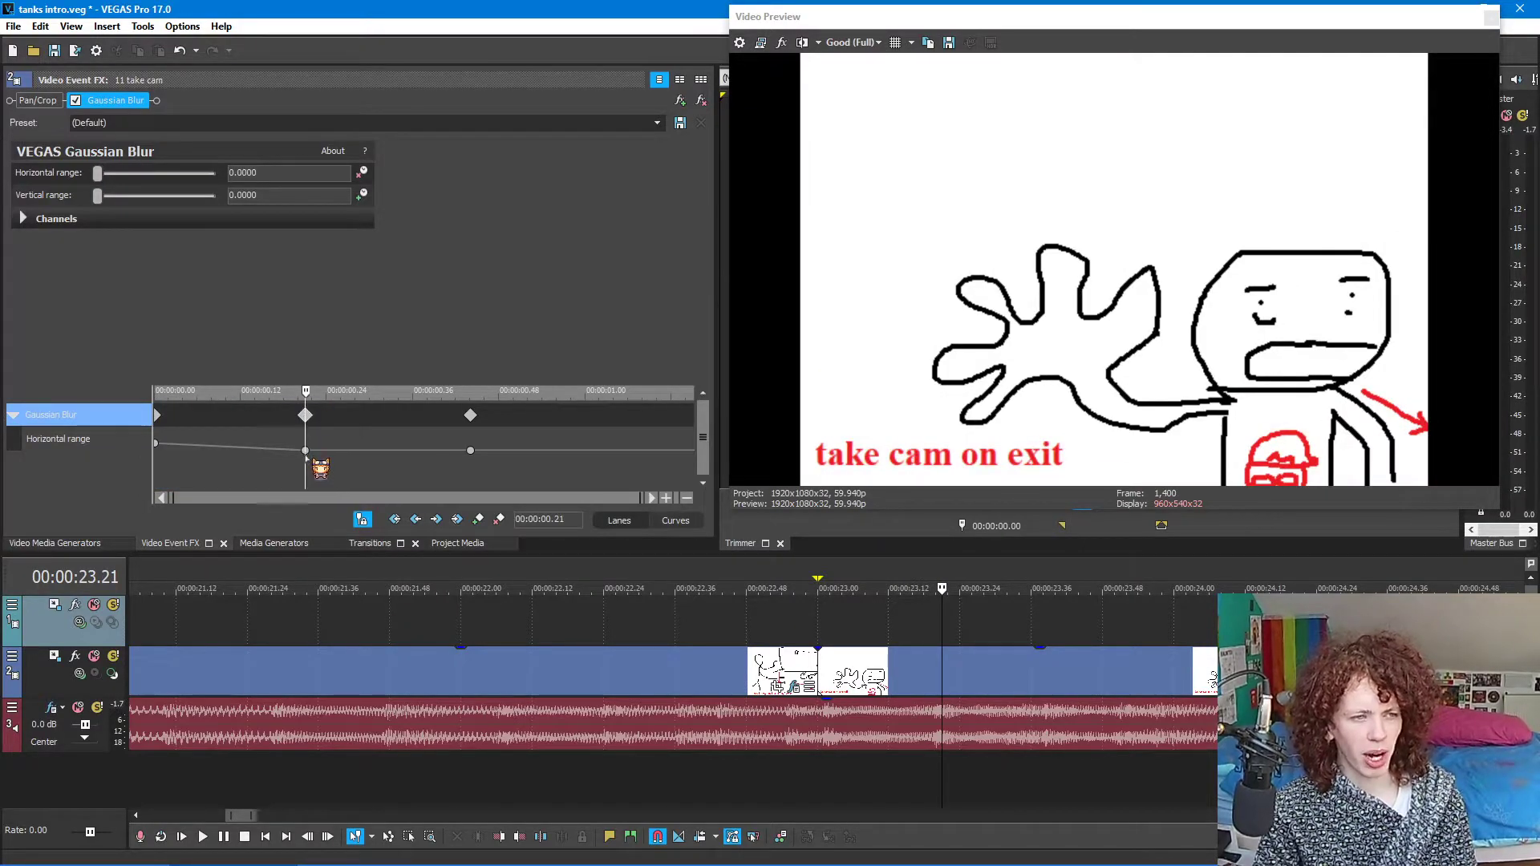
- Try deleting the second clip's last keyframe at 00:00:00.44 and undo the deletions
left_click(472, 437)
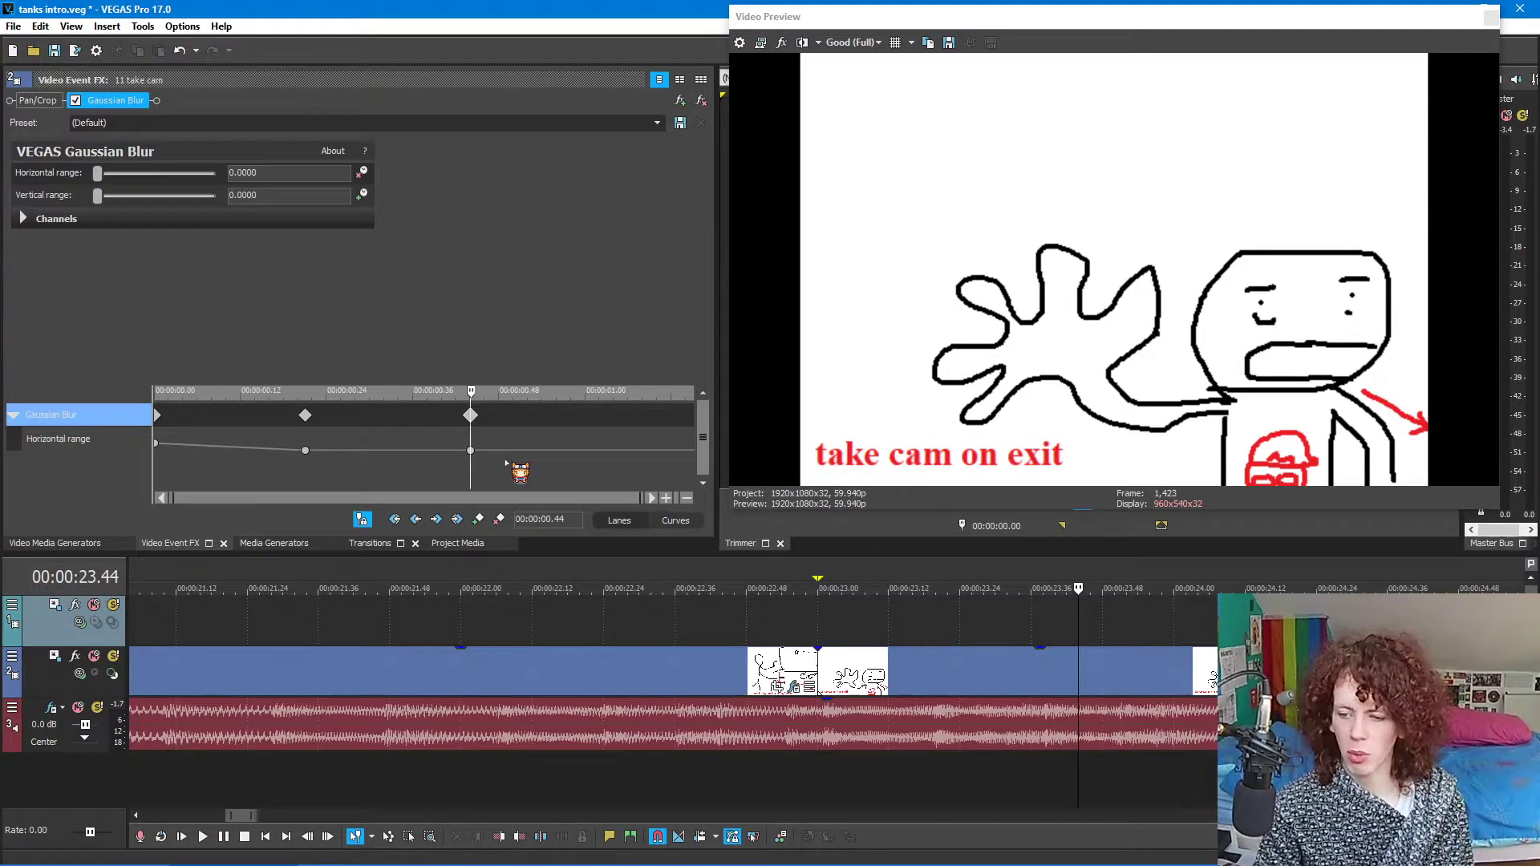
key("Delete")
left_click(828, 493)
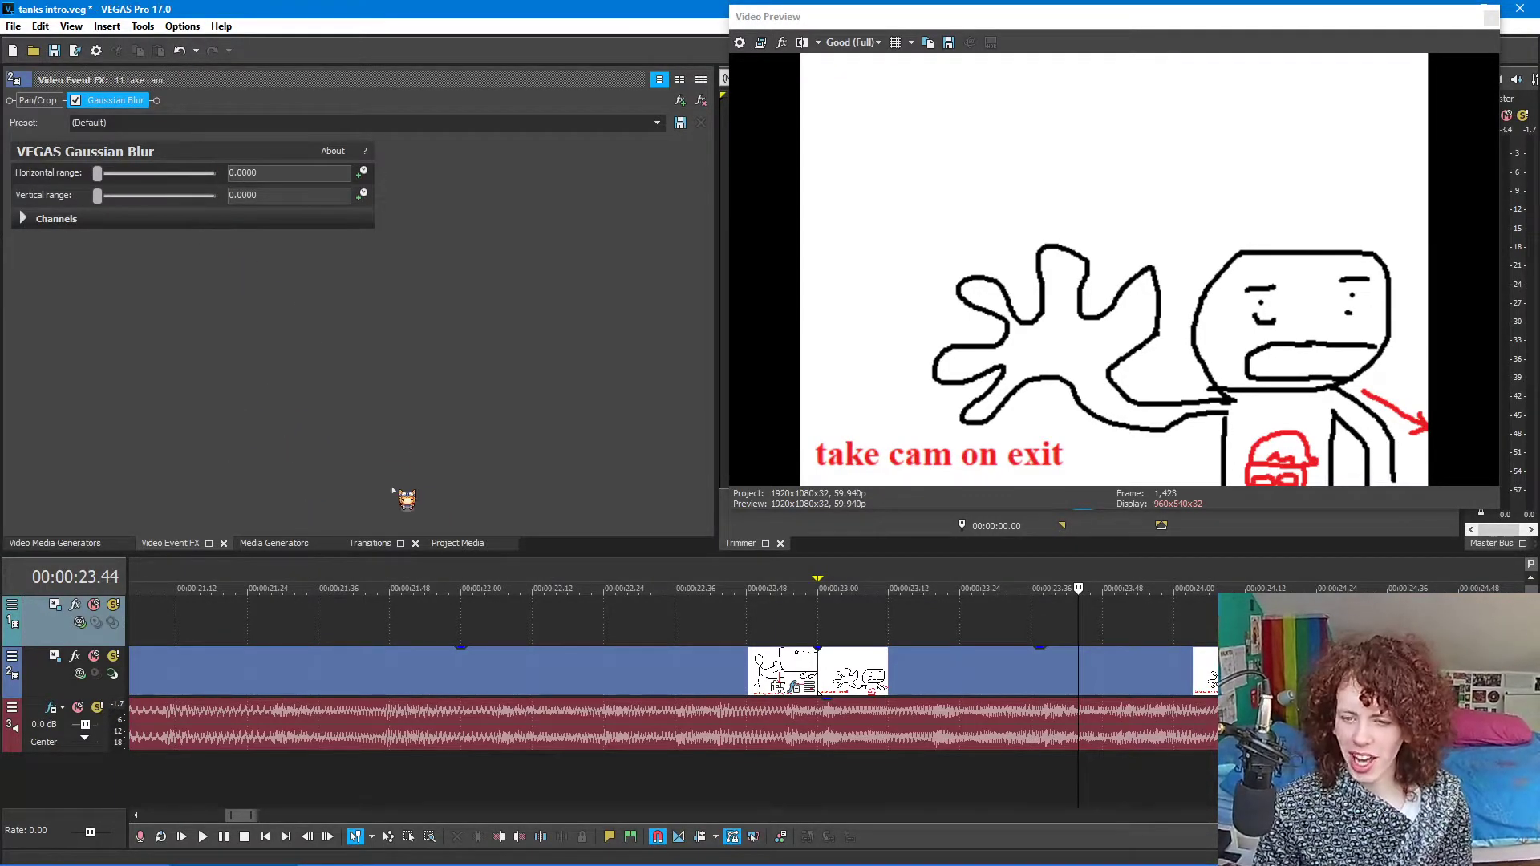
left_click(179, 49)
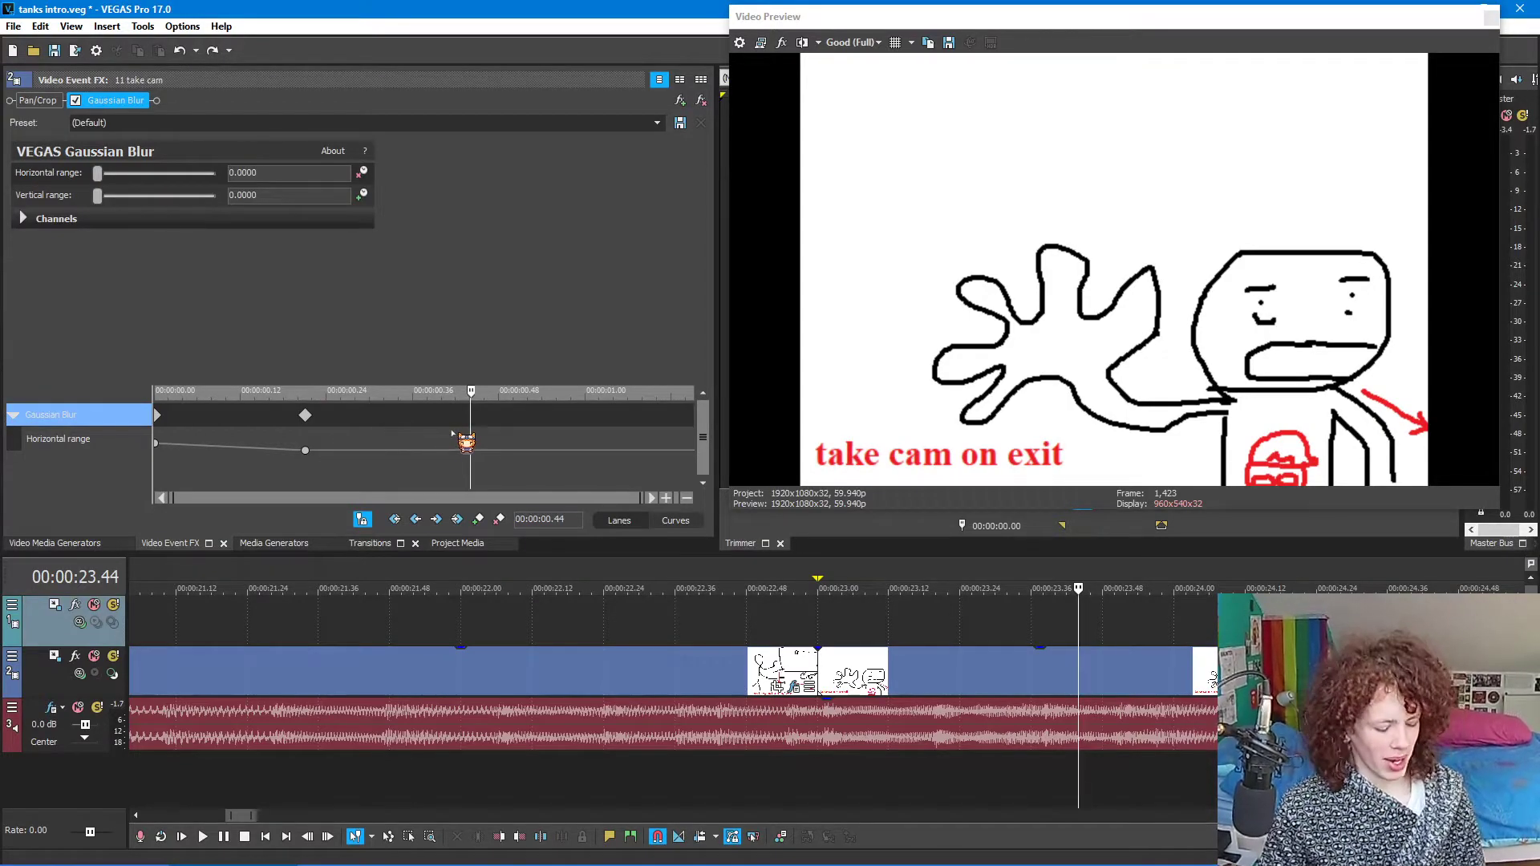
left_click(179, 49)
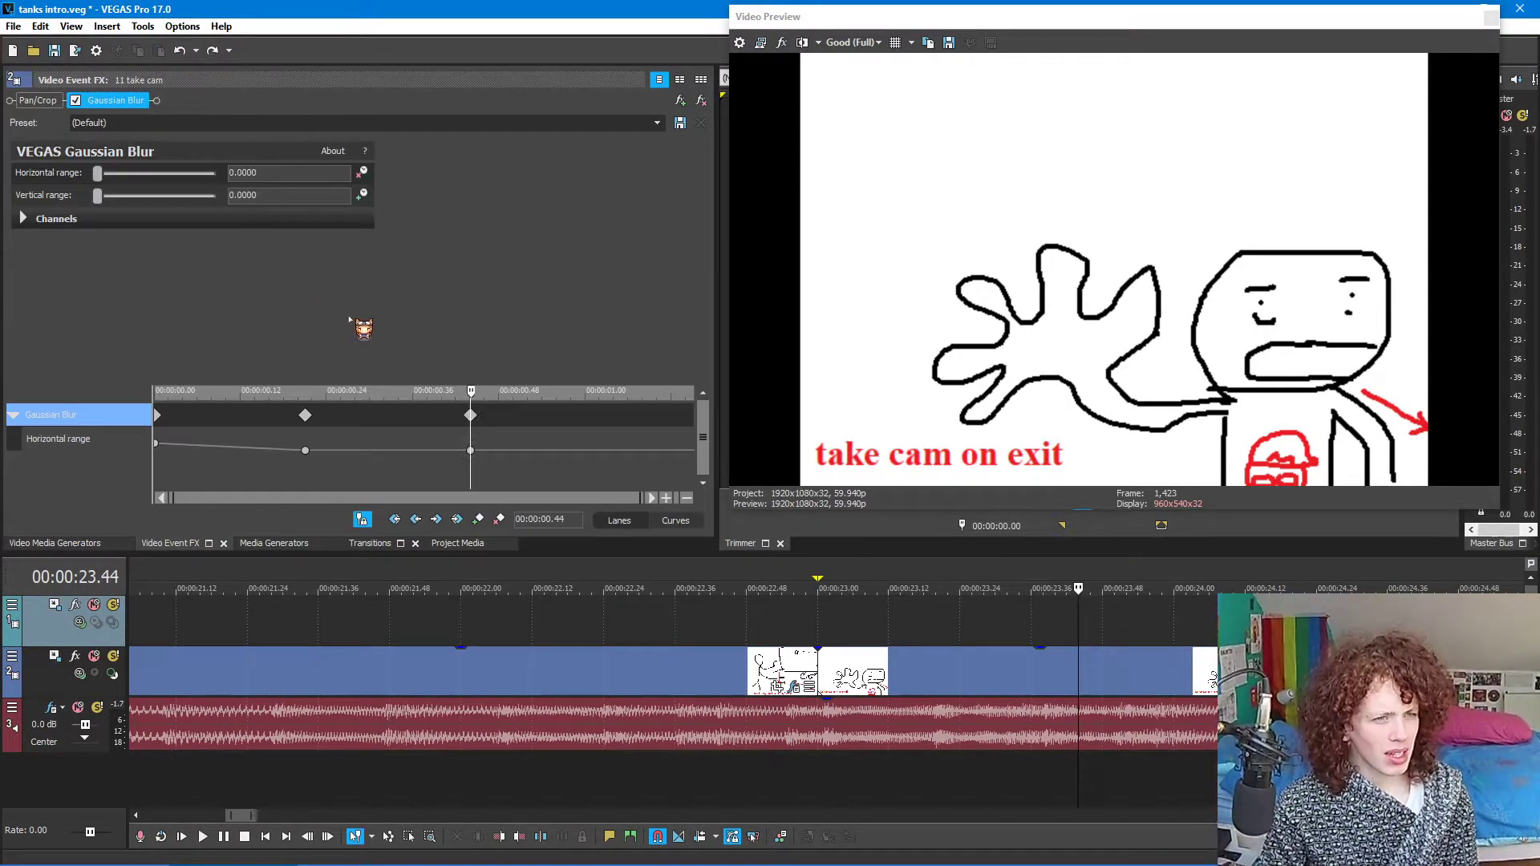
left_click(471, 416)
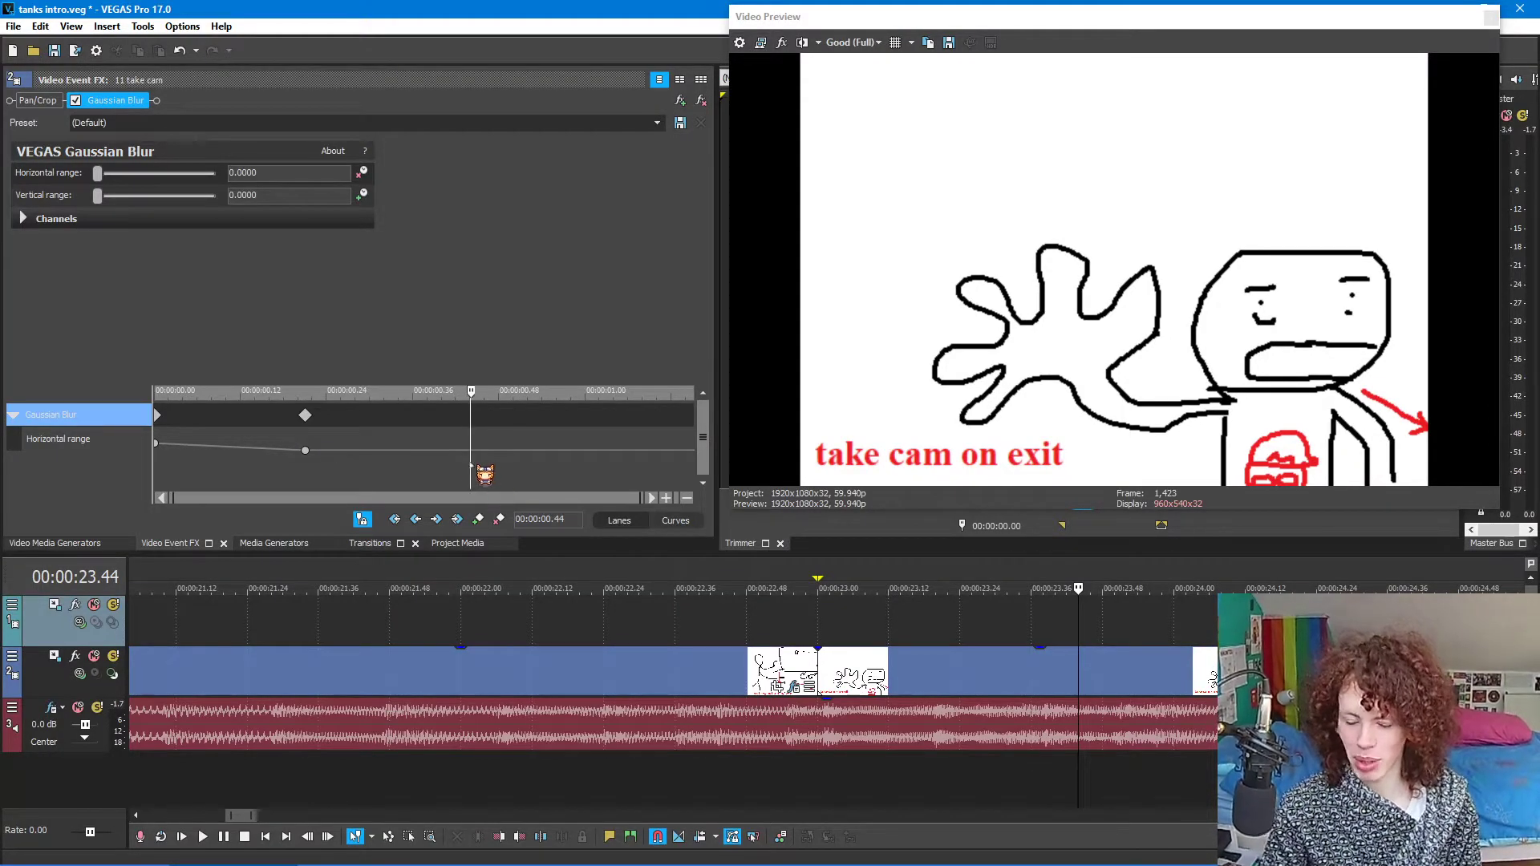
key("ctrl+z")
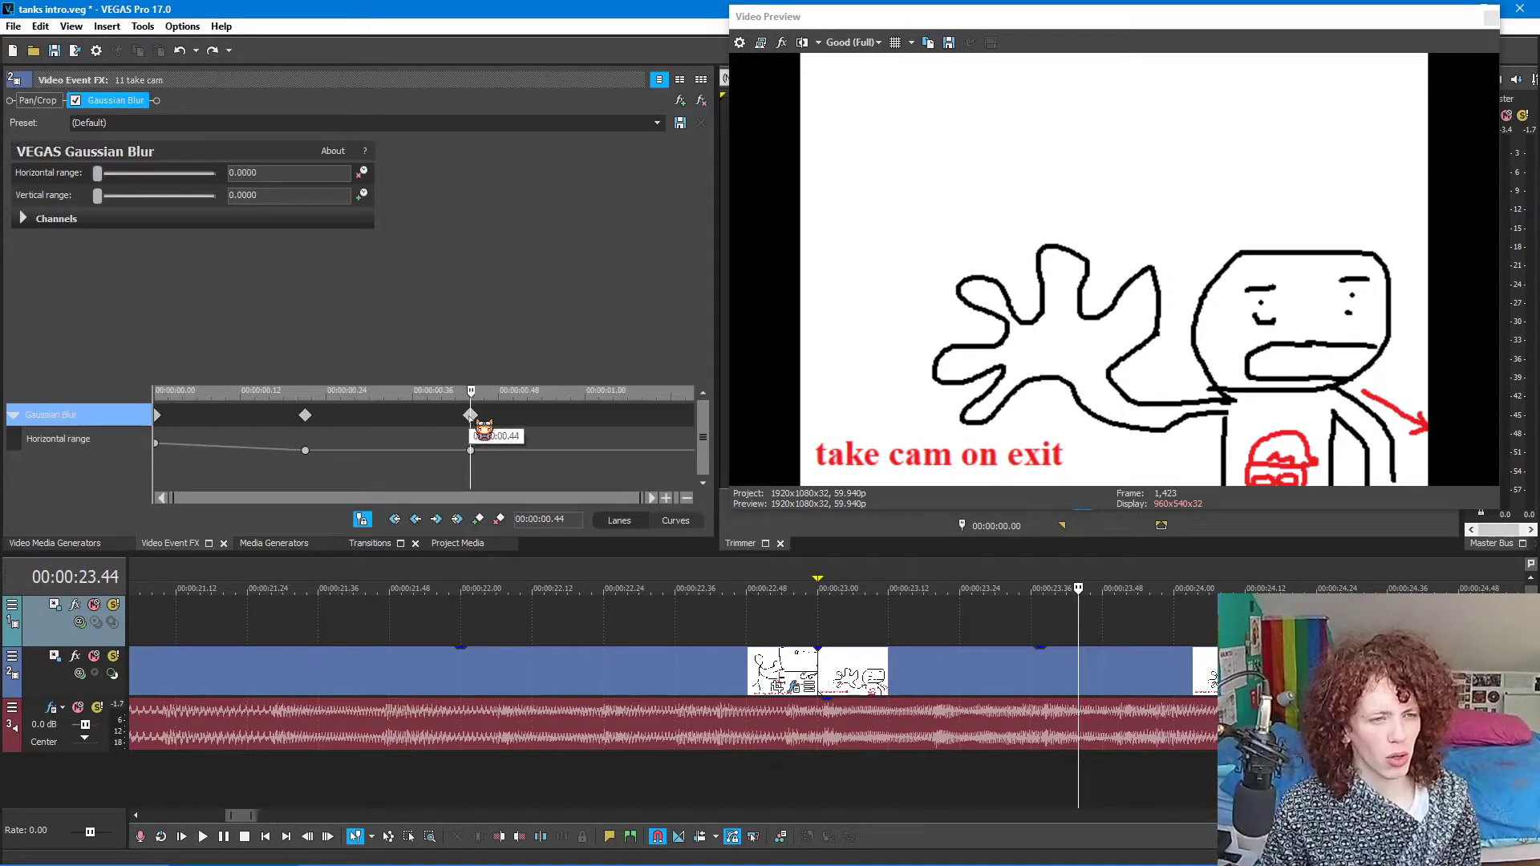
- Delete the redundant keyframe at 00:00:00.44 from the second clip's Gaussian Blur and save the project
right_click(470, 416)
left_click(507, 426)
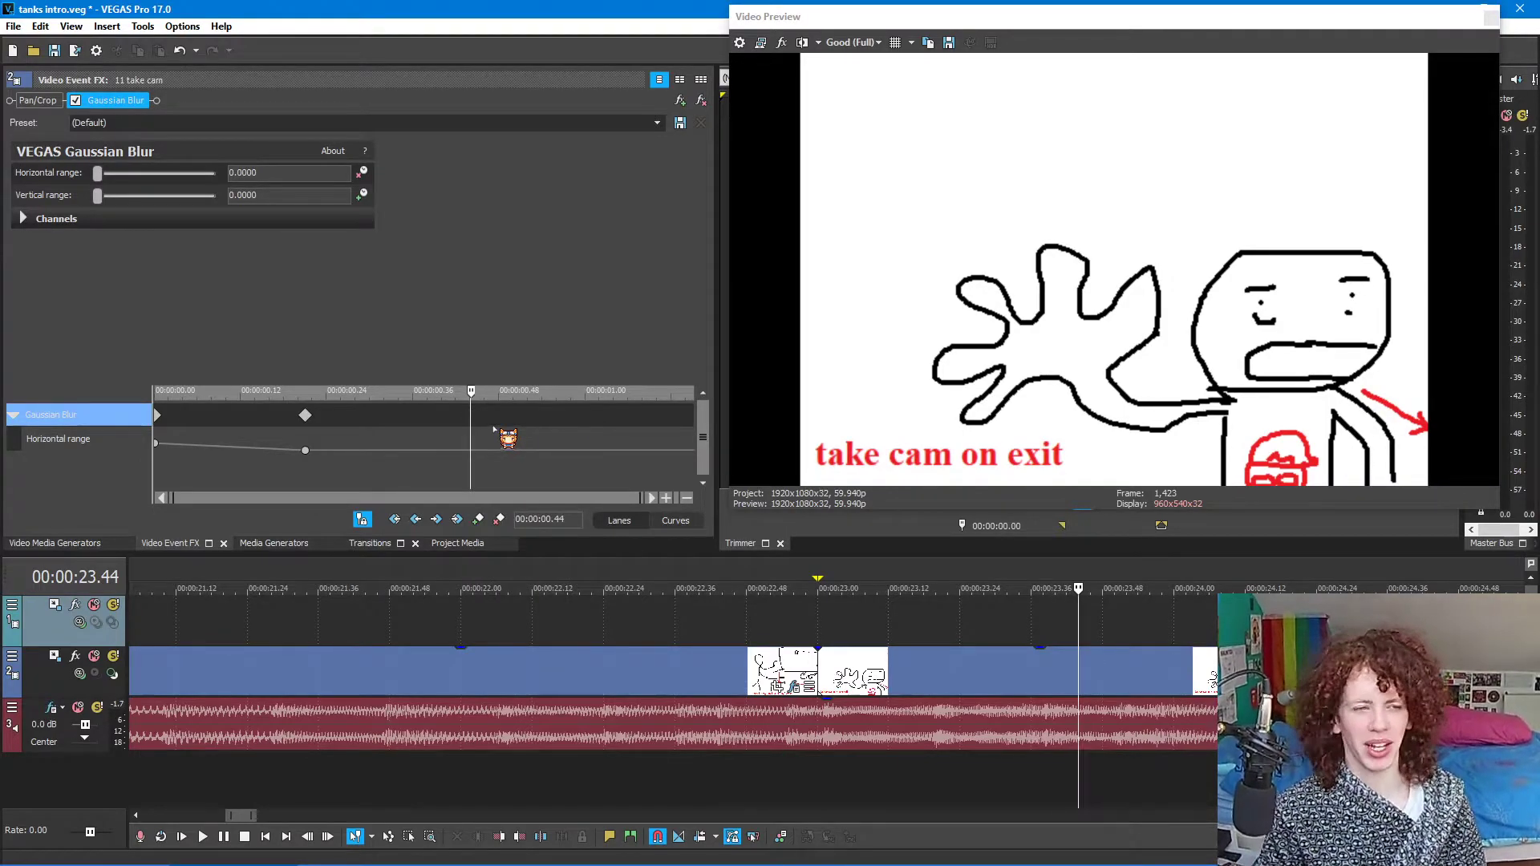
left_click(55, 51)
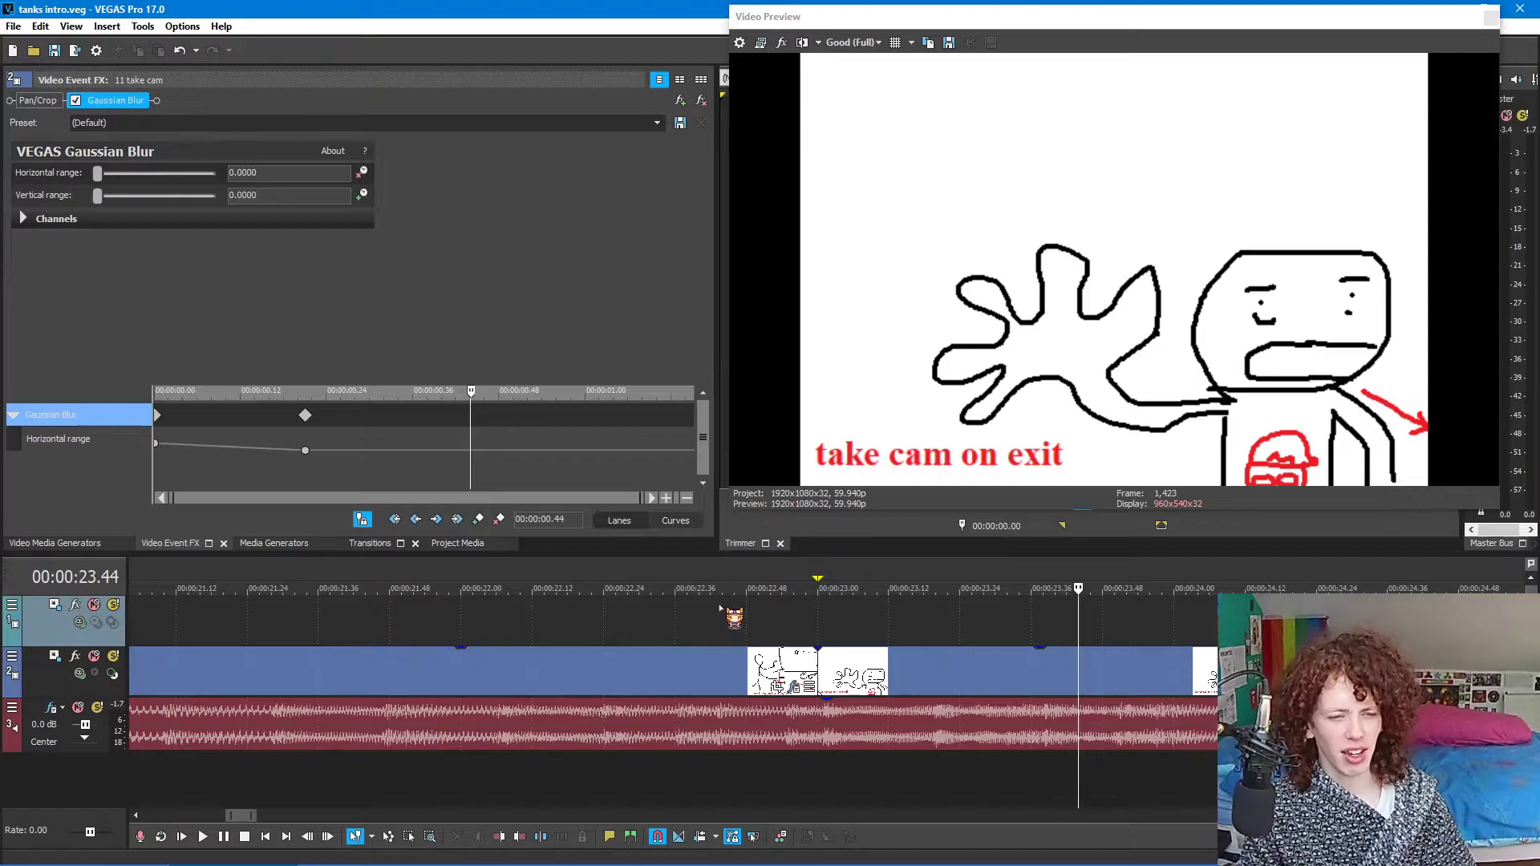
- Play the blur transition across the cut, starting from about 00:00:22.04
left_click(484, 629)
key("space")
key("space")
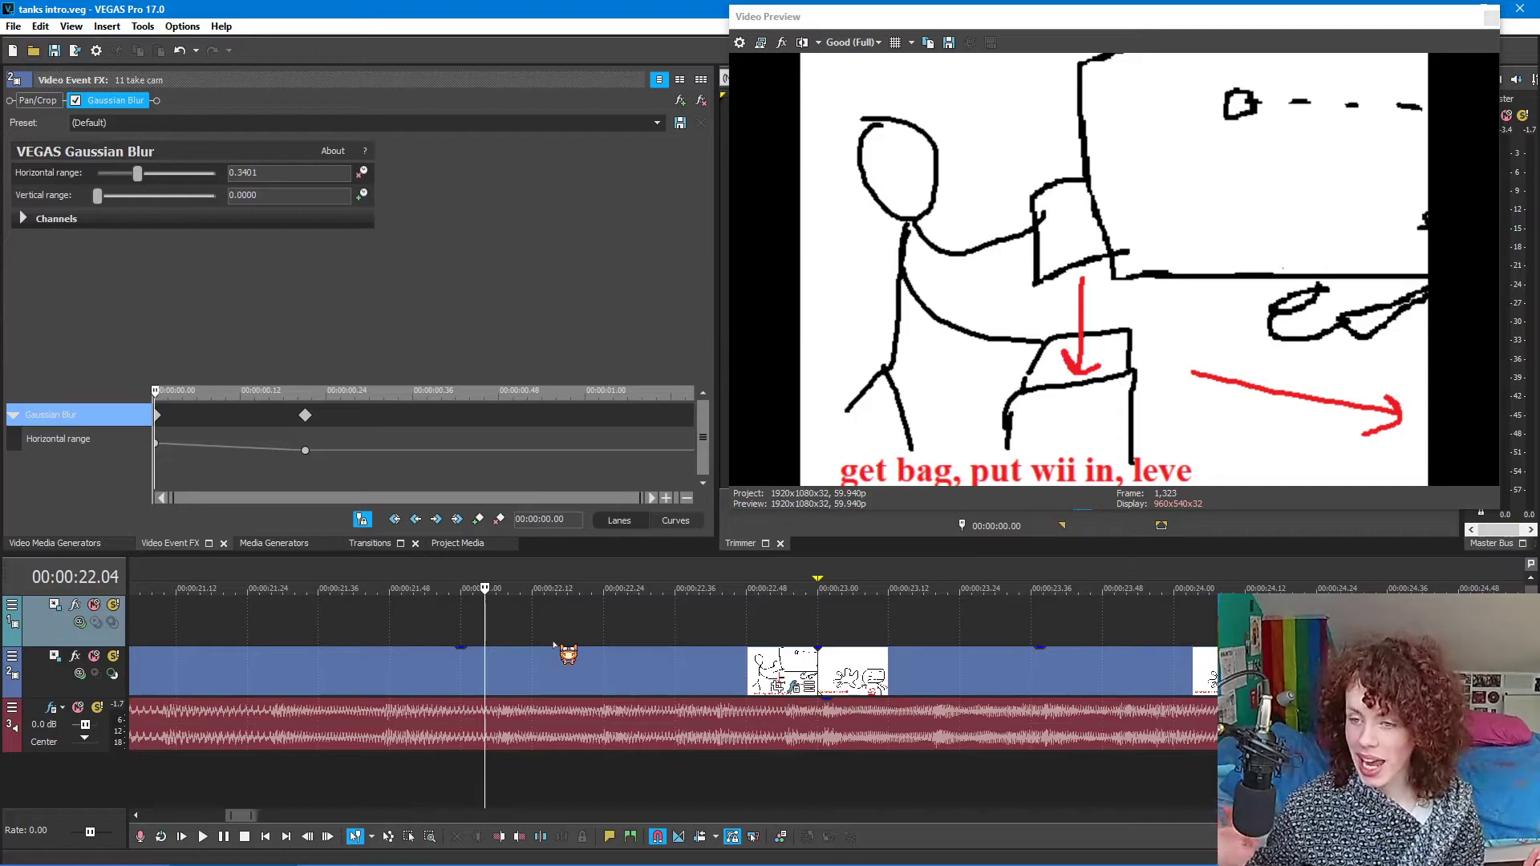
left_click(633, 648)
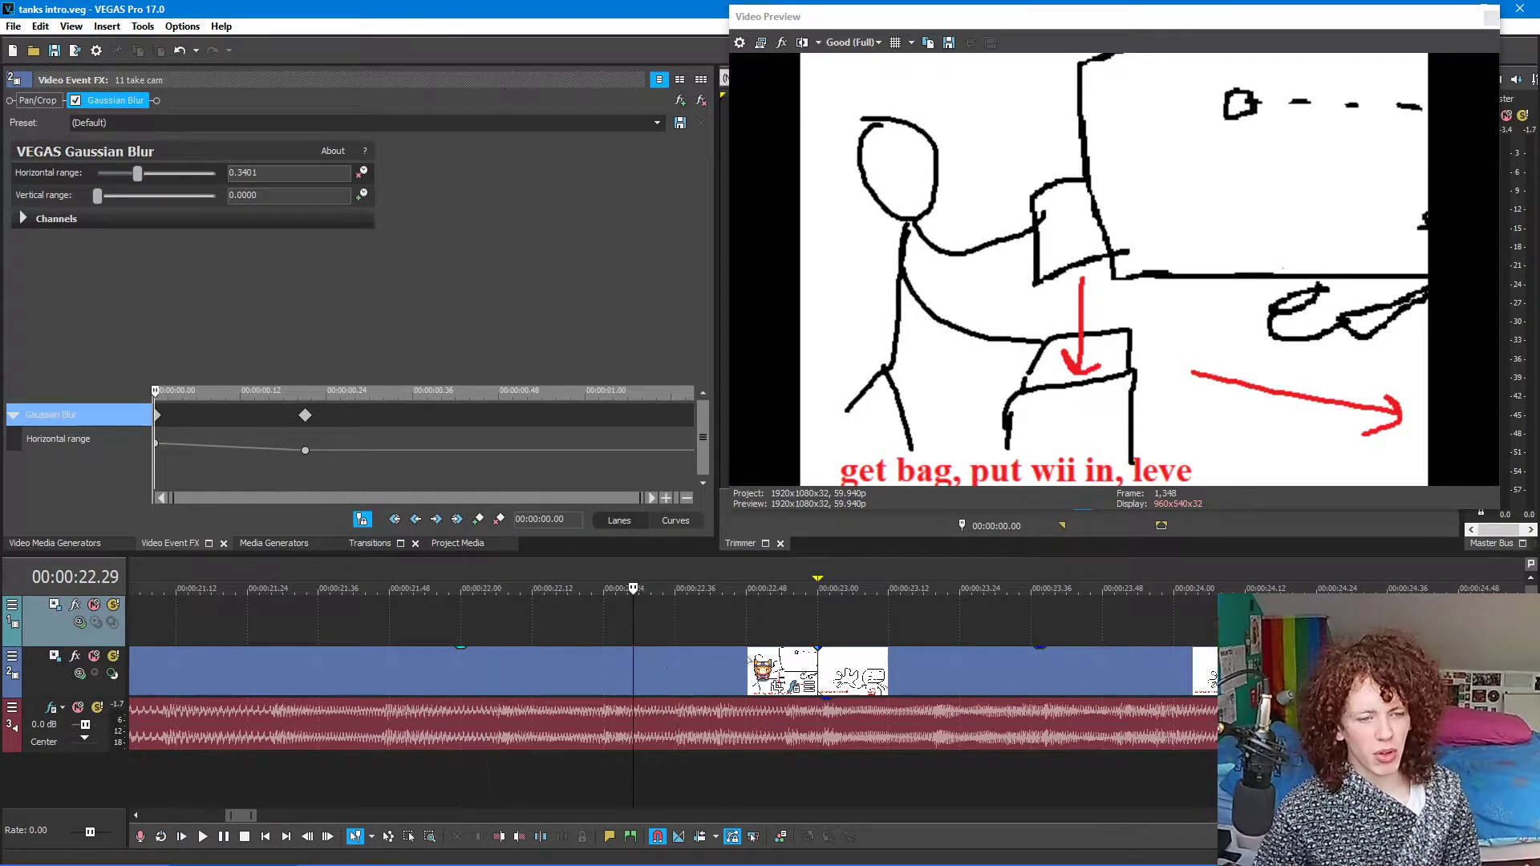
- Set the first clip's horizontal range keyframe at 00:00:03.25 to Fast Fade interpolation
left_click(792, 689)
left_click(641, 417)
left_click(641, 451)
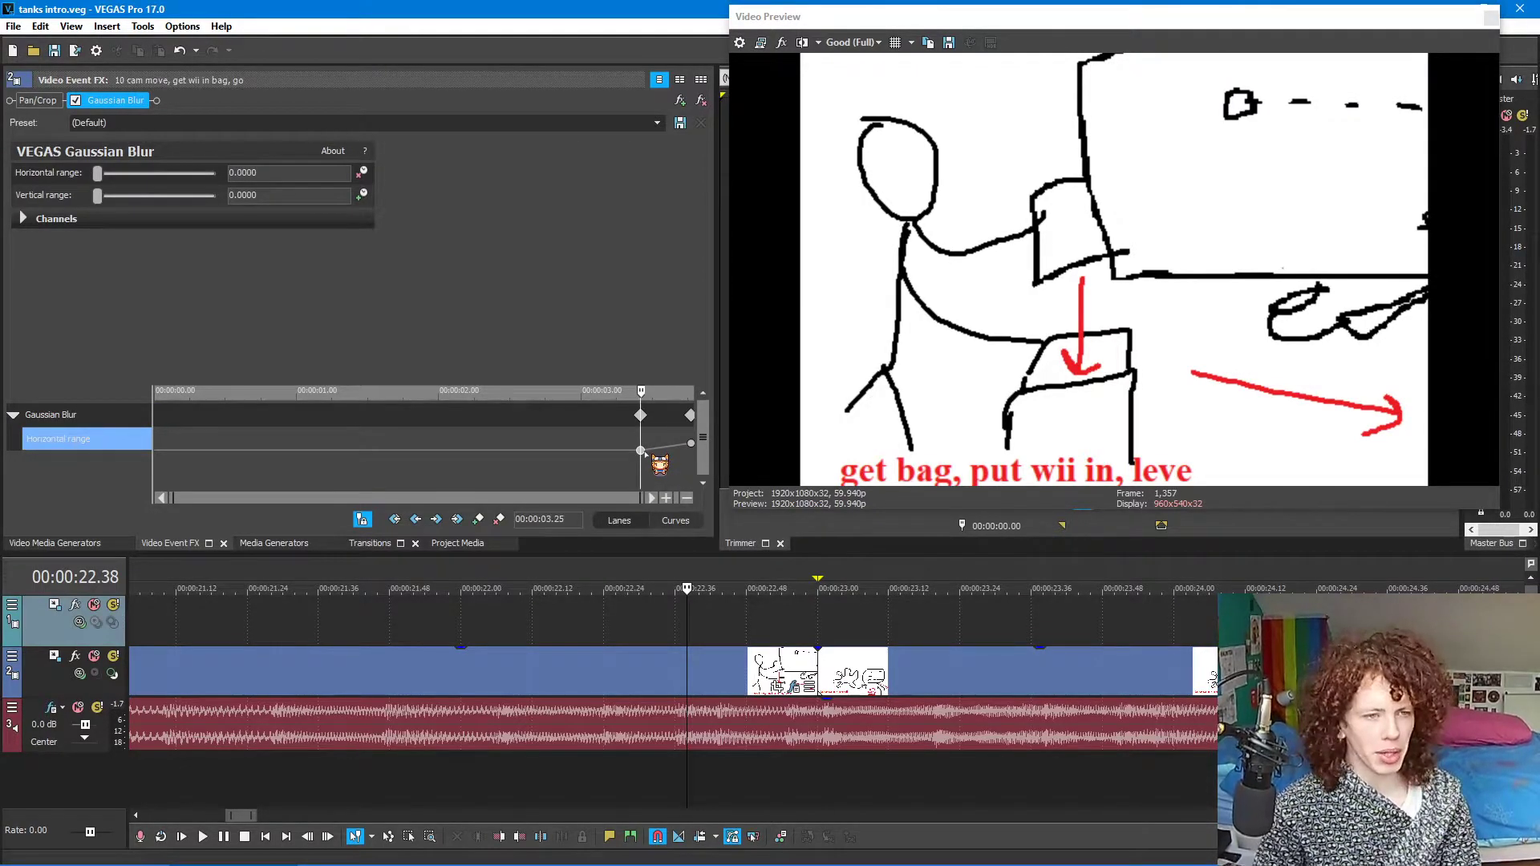
right_click(641, 451)
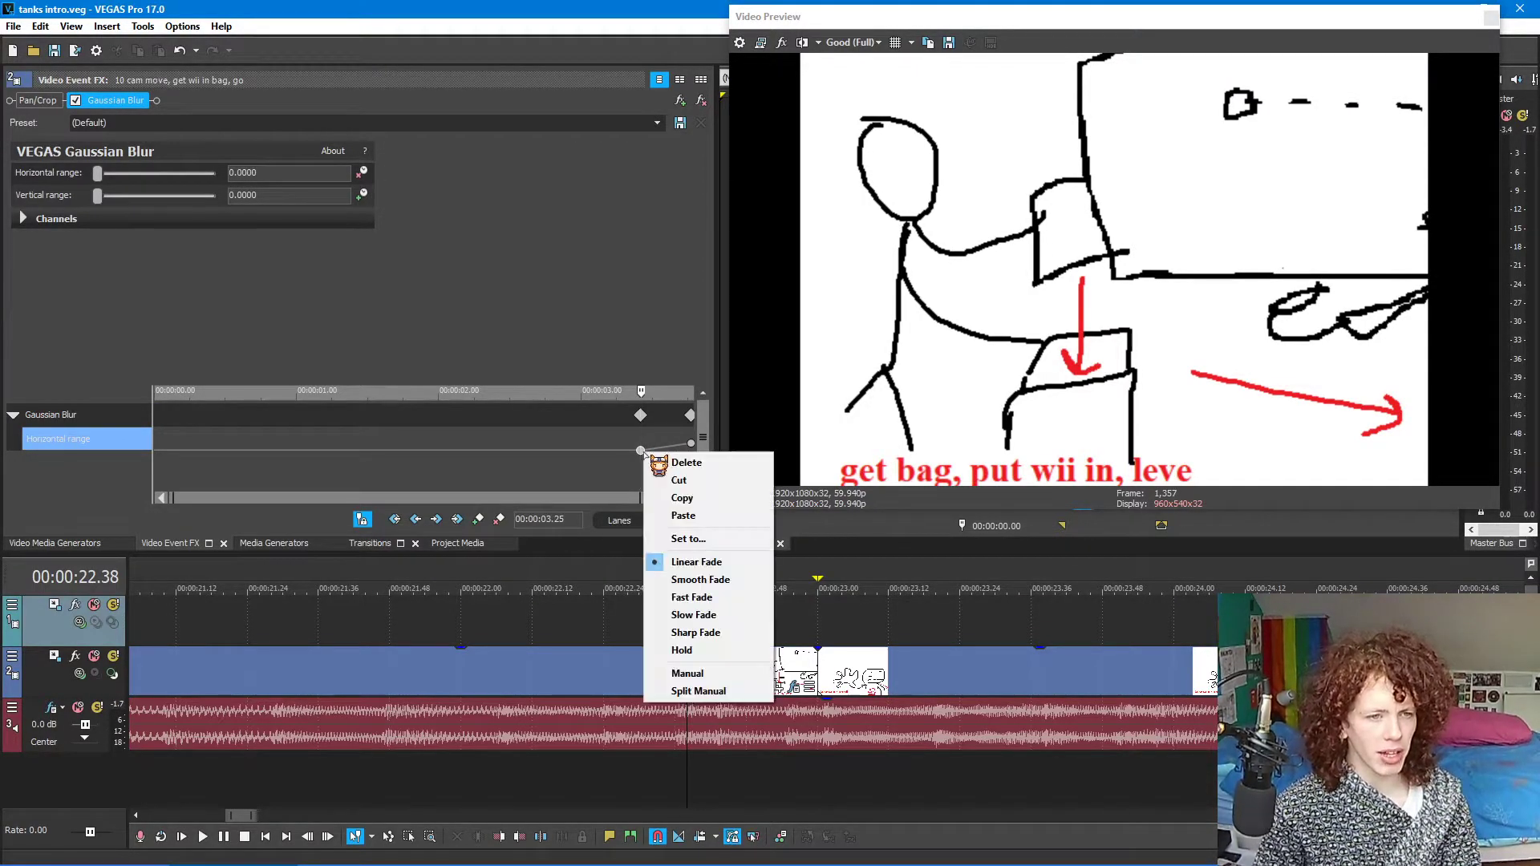
left_click(687, 598)
- Play the transition from about 00:00:22.26 to review the first clip's eased blur build-up
left_click(617, 620)
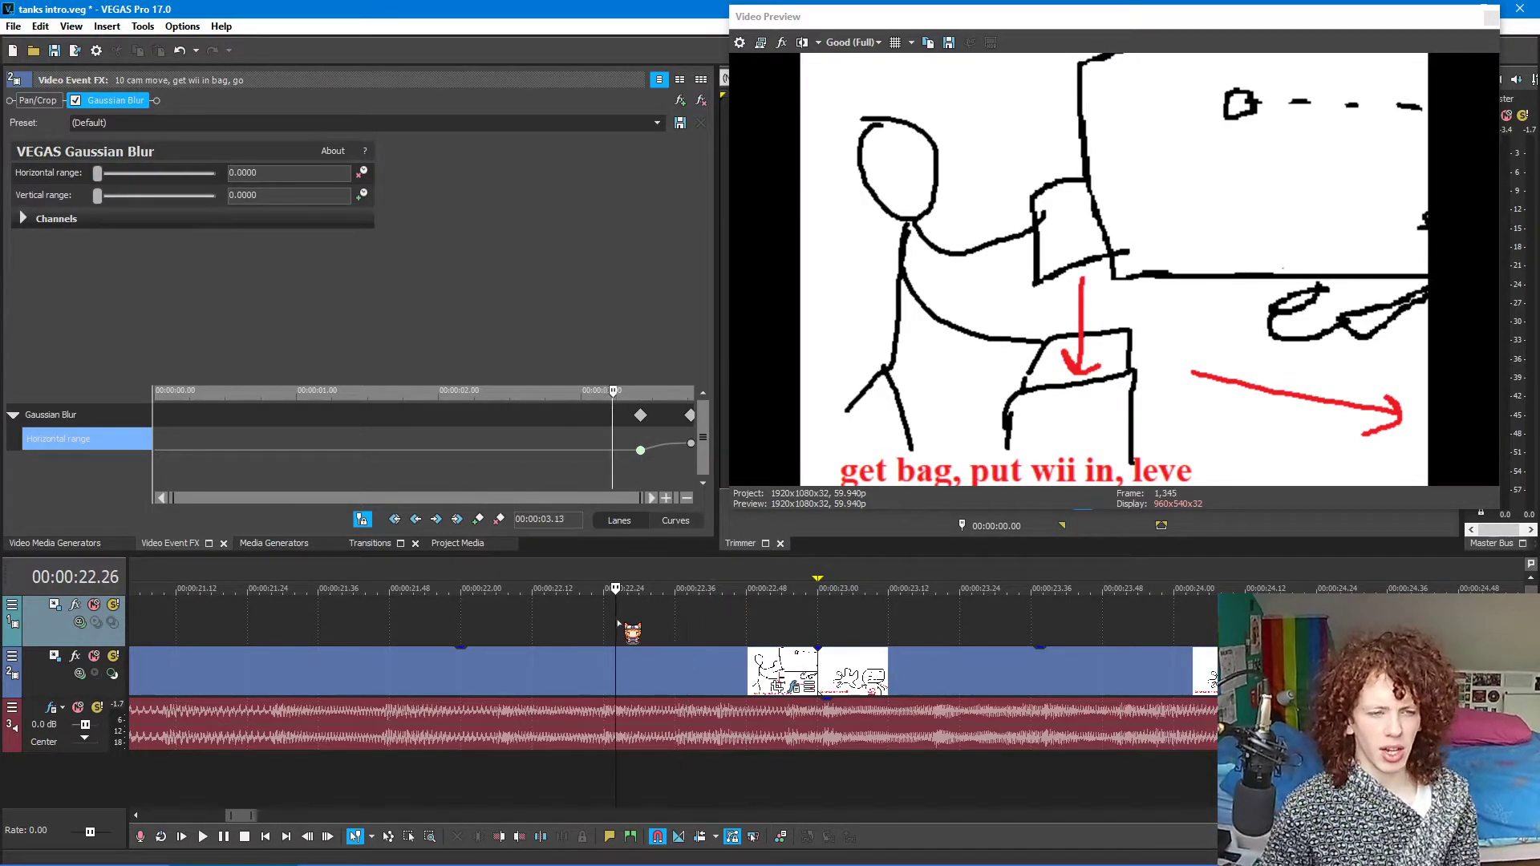
key("space")
key("space")
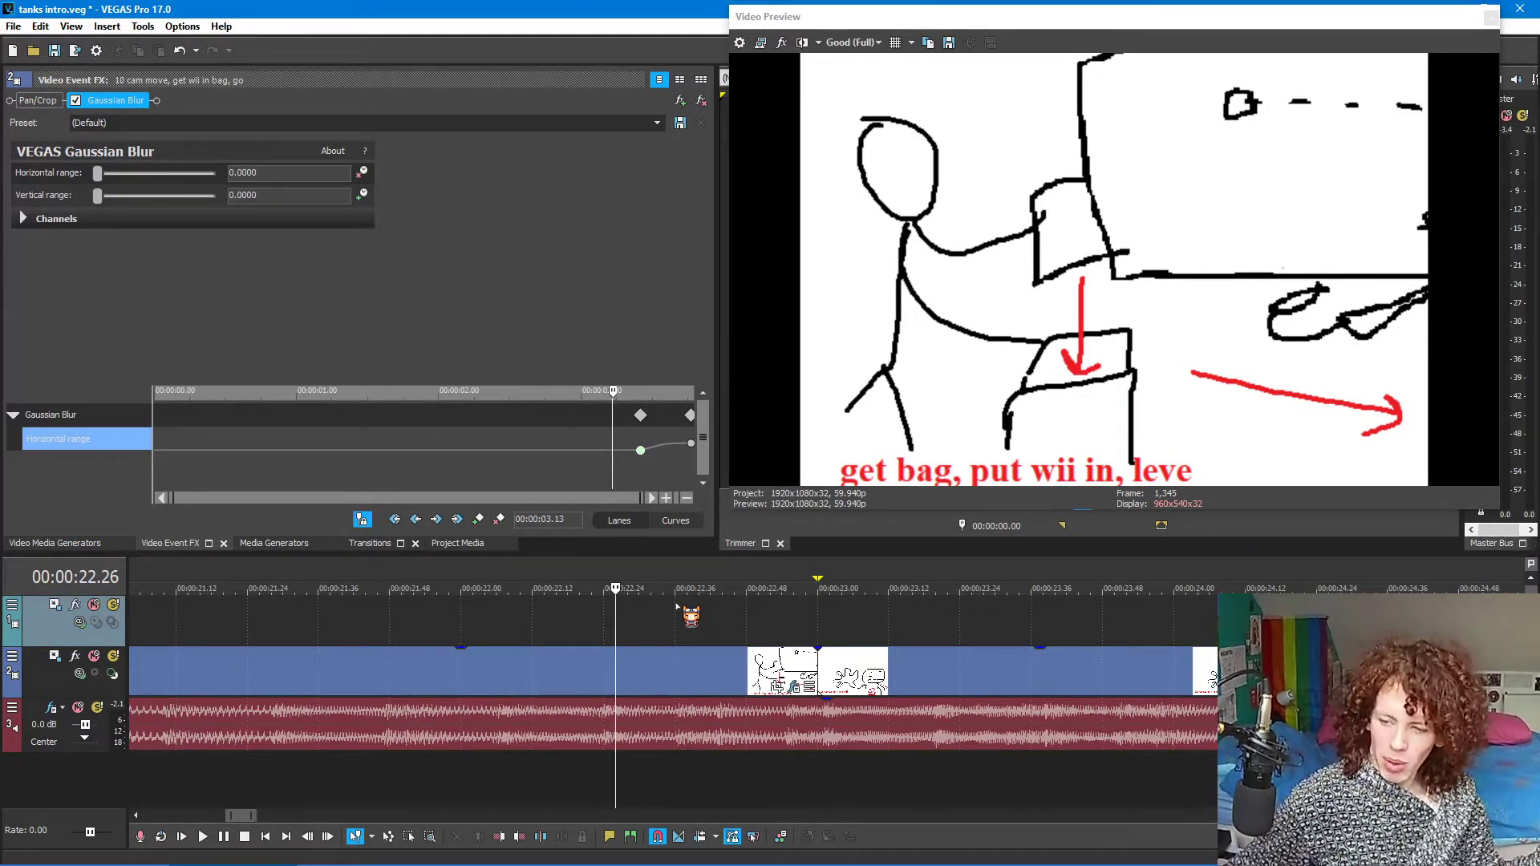
left_click(542, 625)
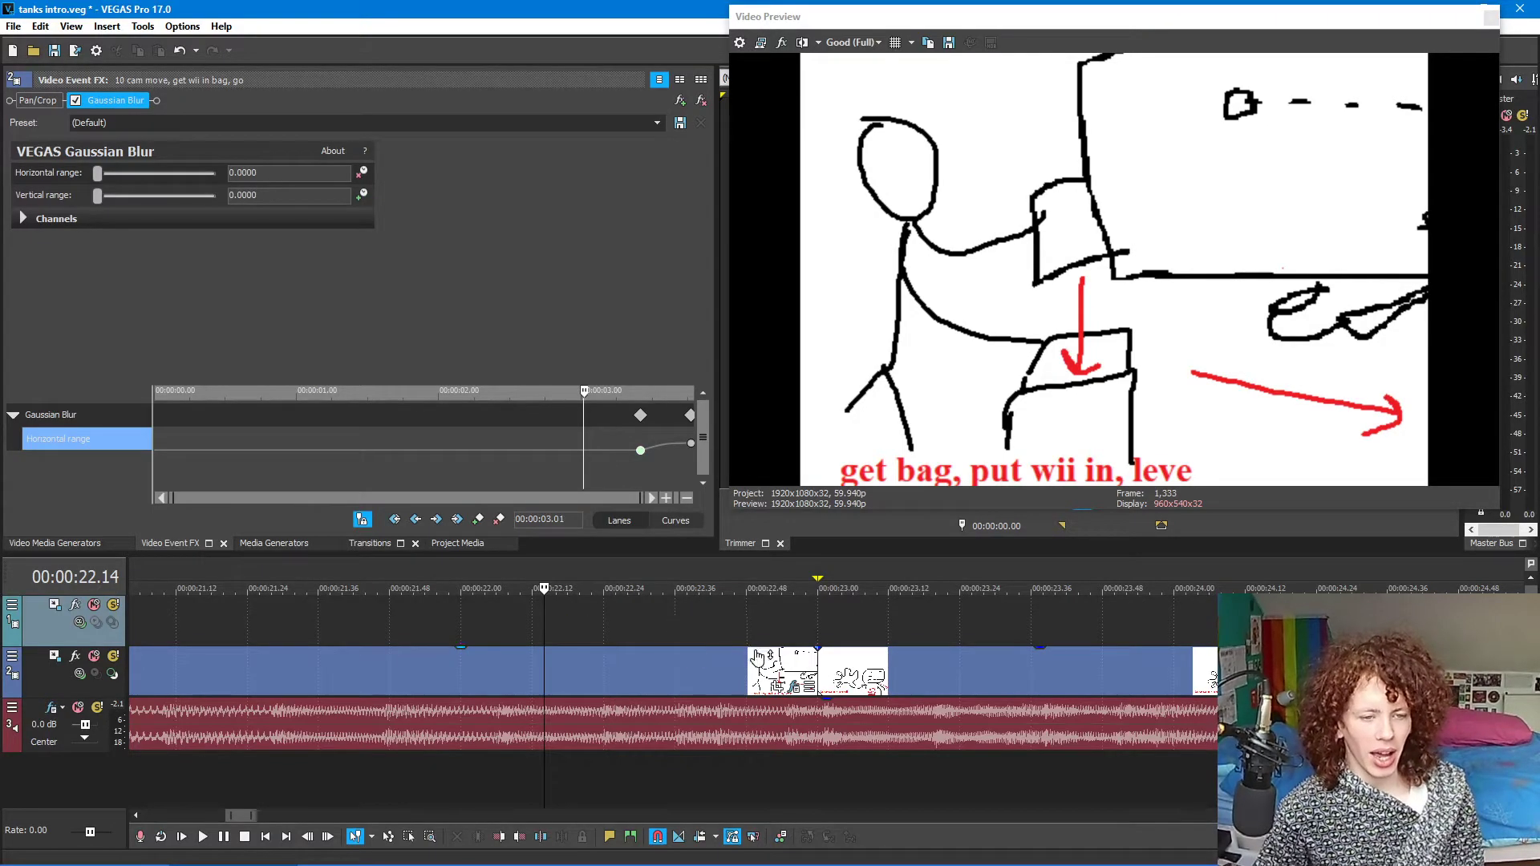
- Set the second clip's horizontal range keyframe at 00:00:00.00 to Slow Fade interpolation
left_click(819, 634)
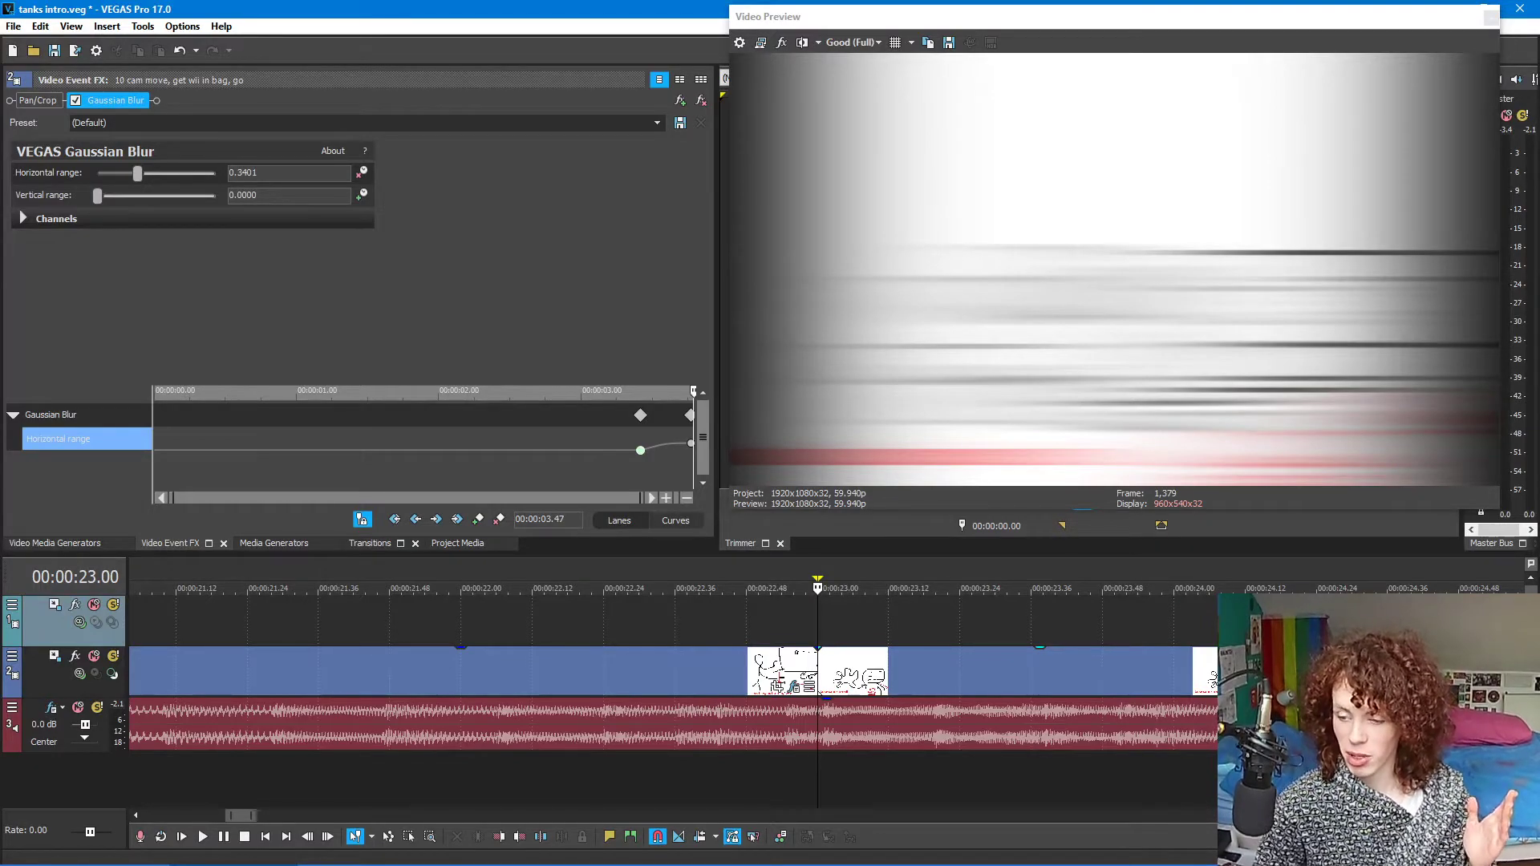
left_click(1240, 687)
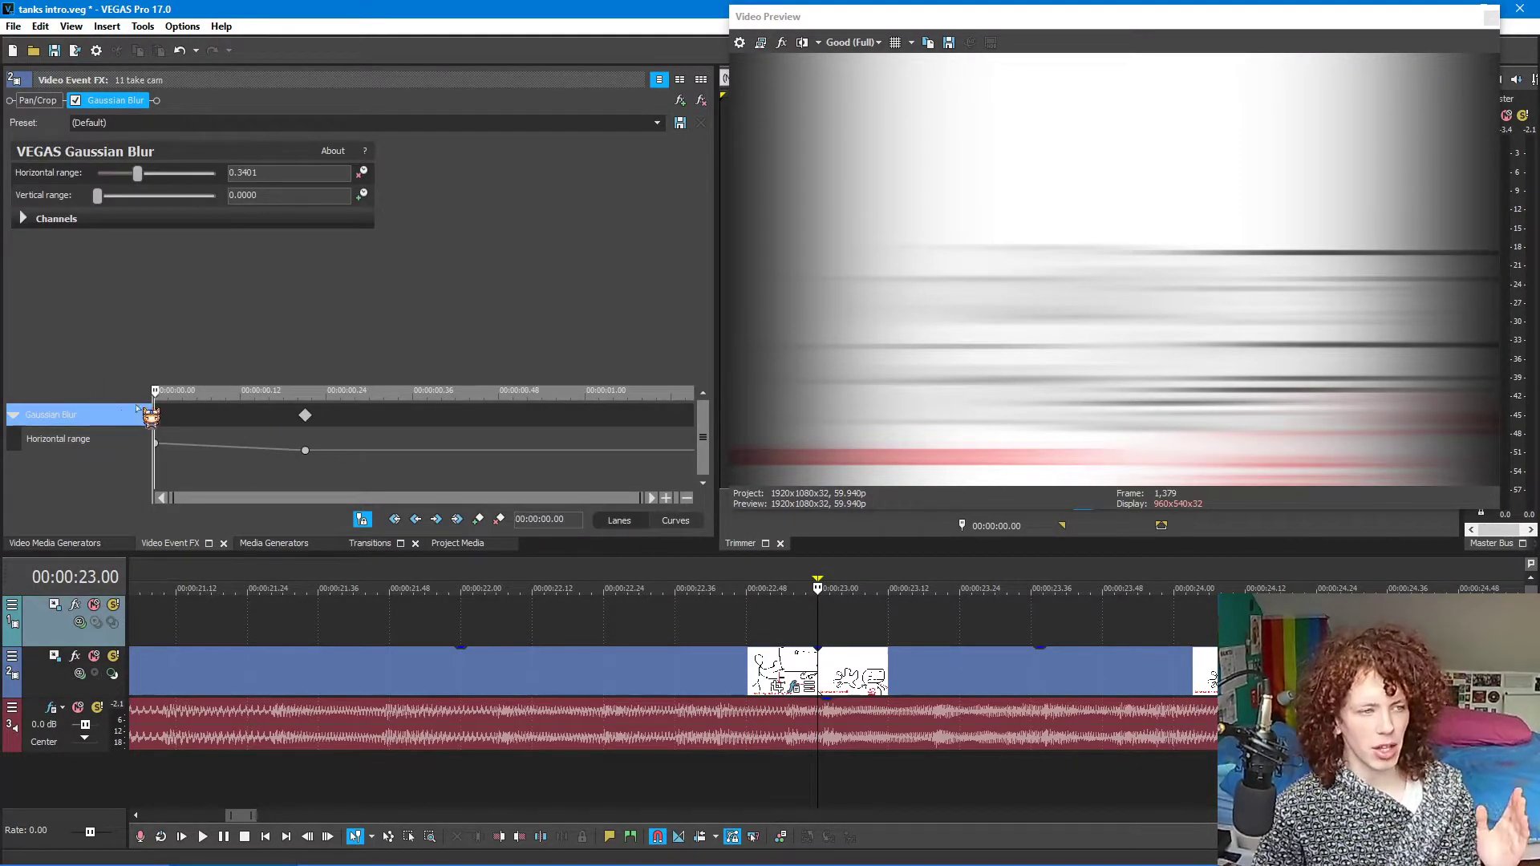
left_click(157, 444)
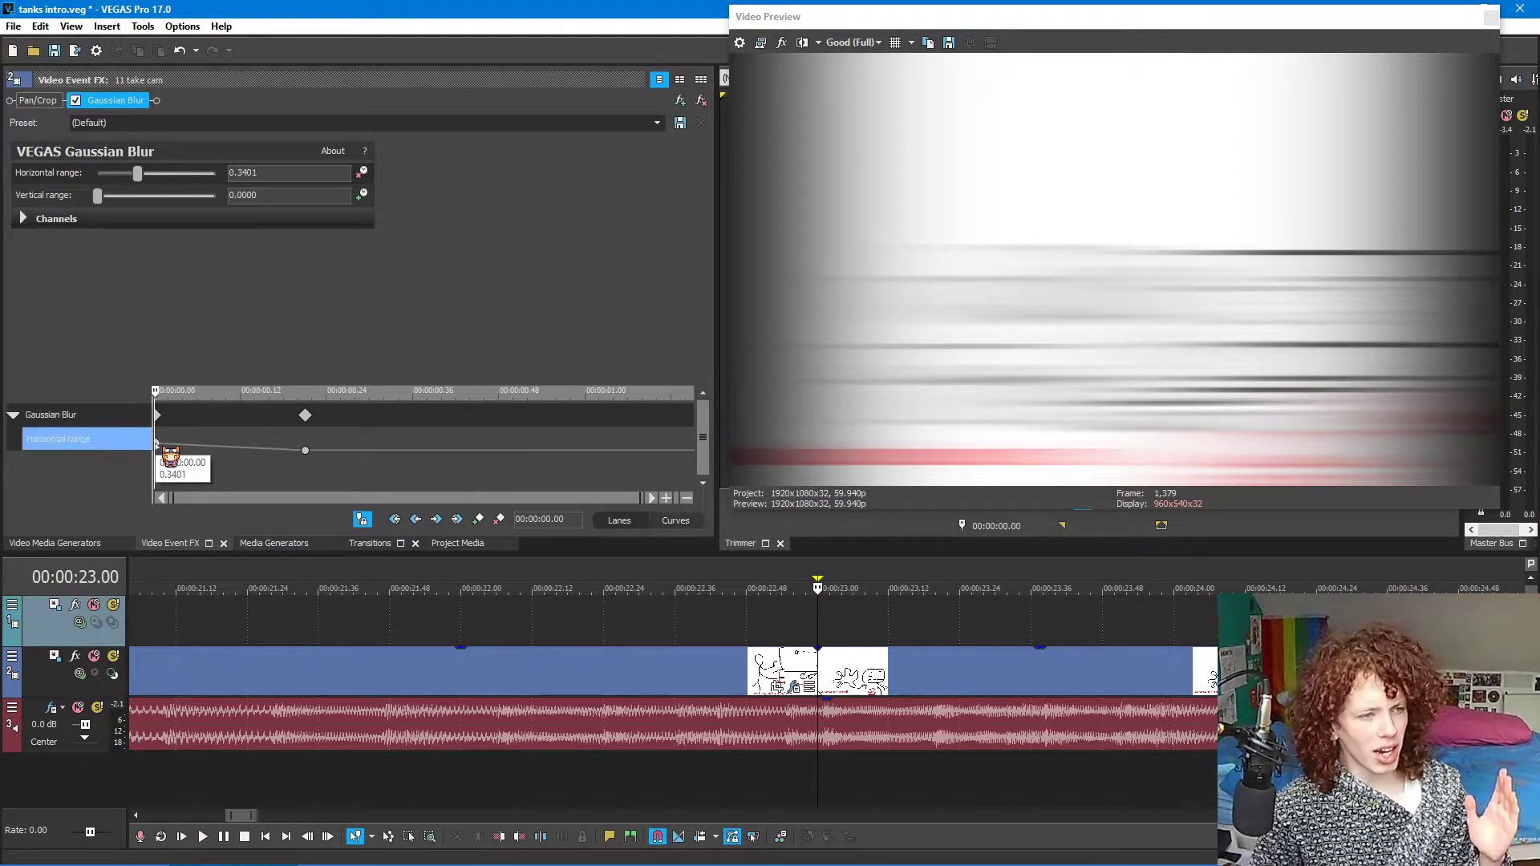
right_click(156, 443)
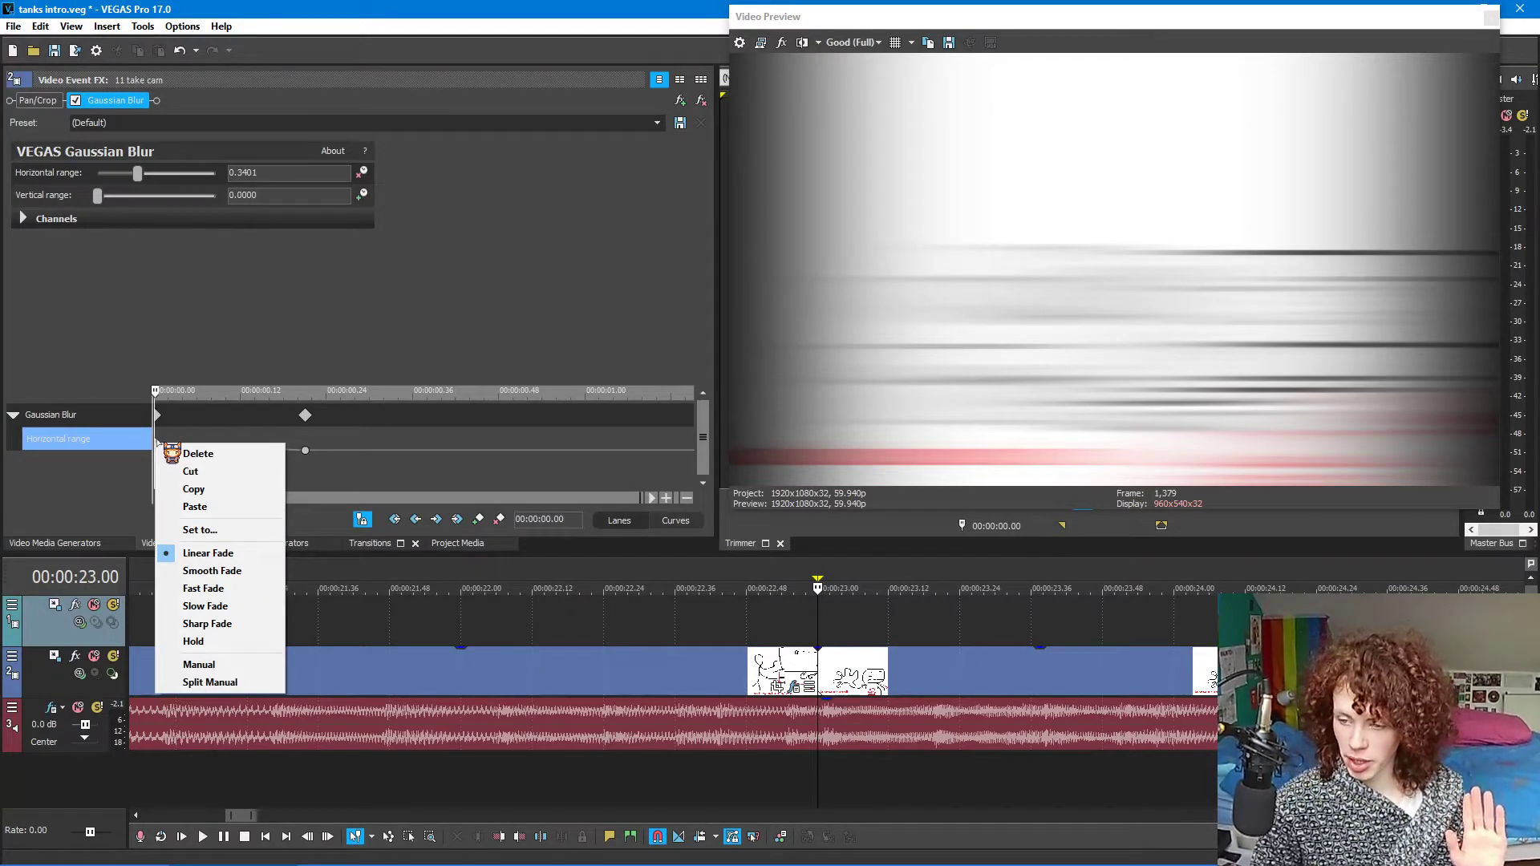
left_click(229, 605)
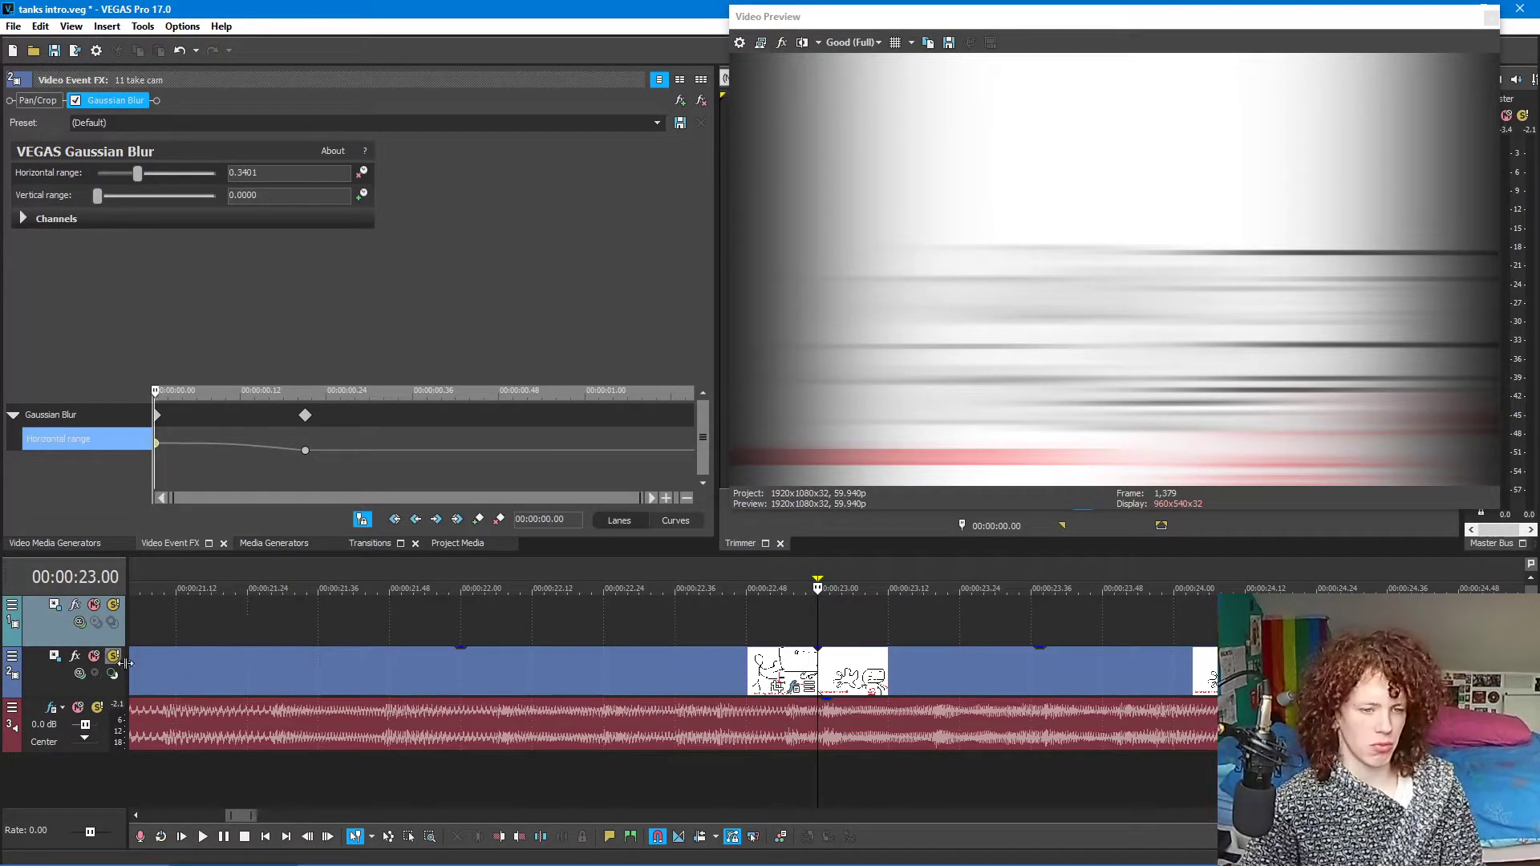
- Play the transition from about 00:00:22.13 to review the eased blur on both sides of the cut
left_click(540, 636)
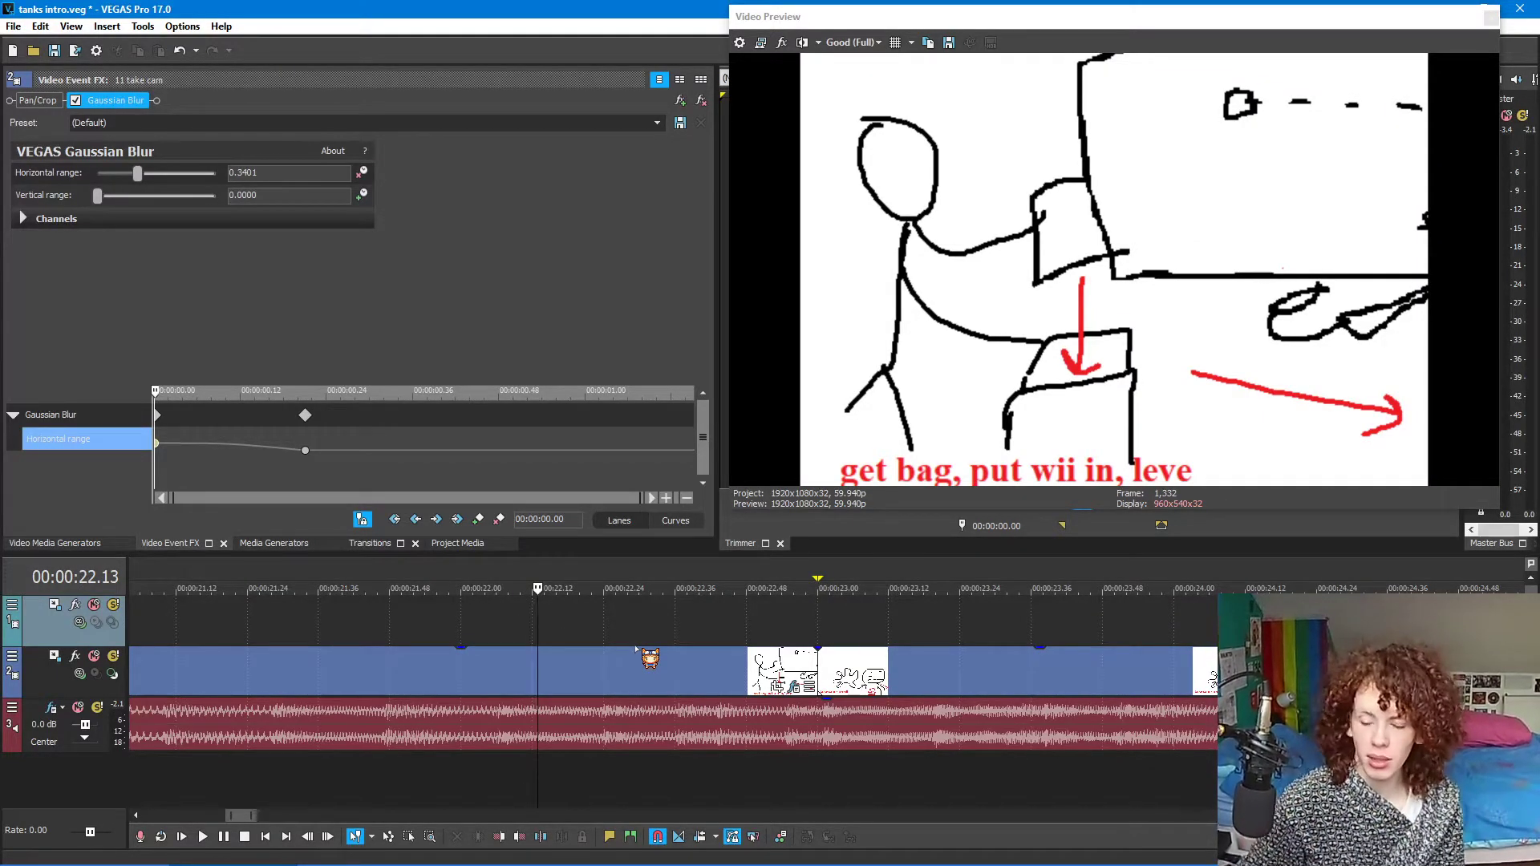
key("space")
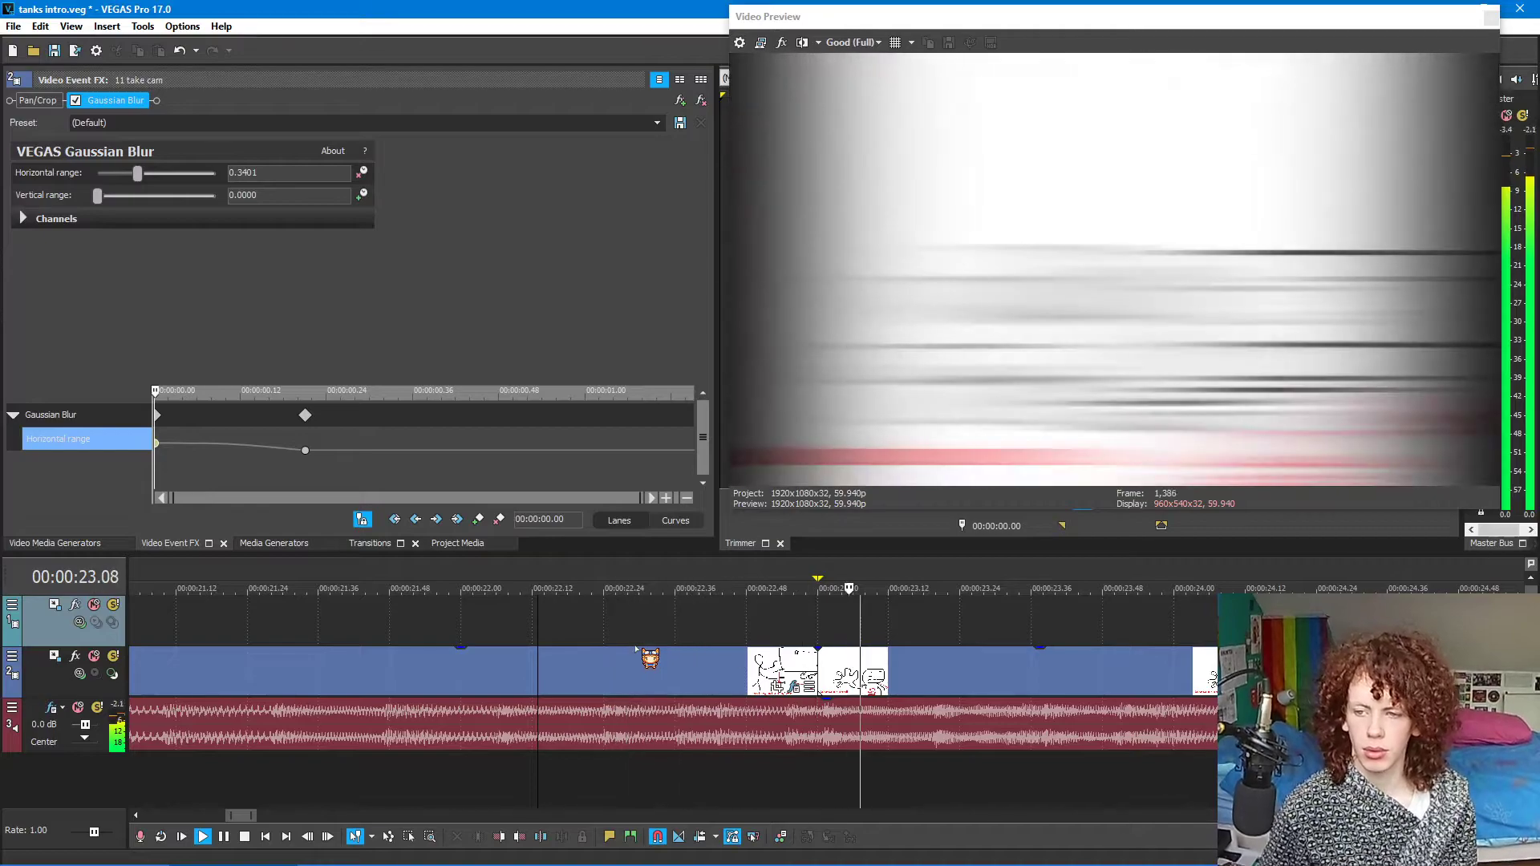
key("space")
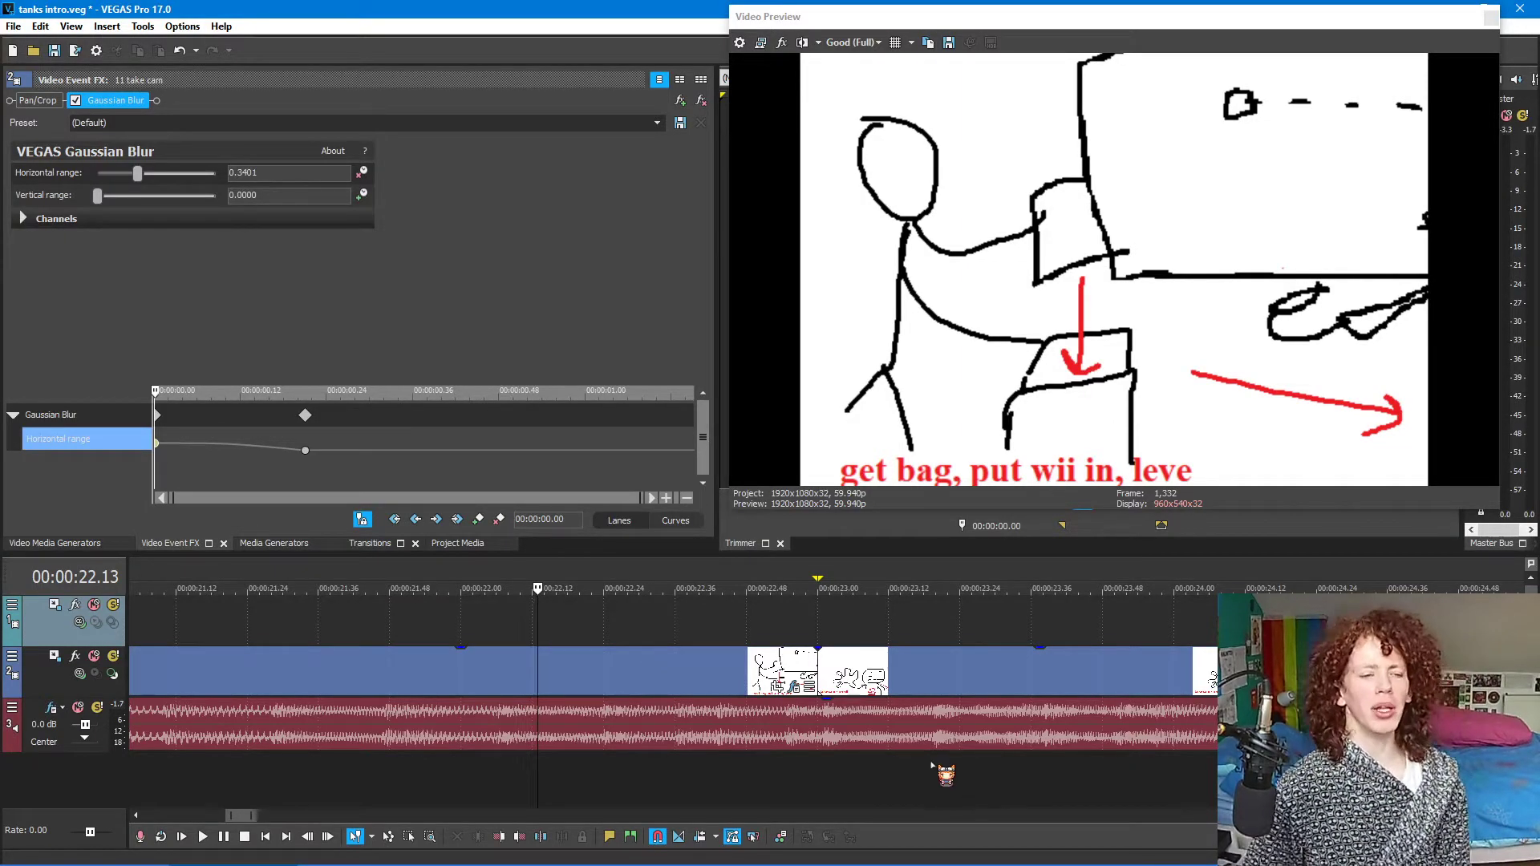
- Preview the frame at the cut at 00:00:23.00 and a blurred frame shortly before it
scroll(704, 708, "down", 3)
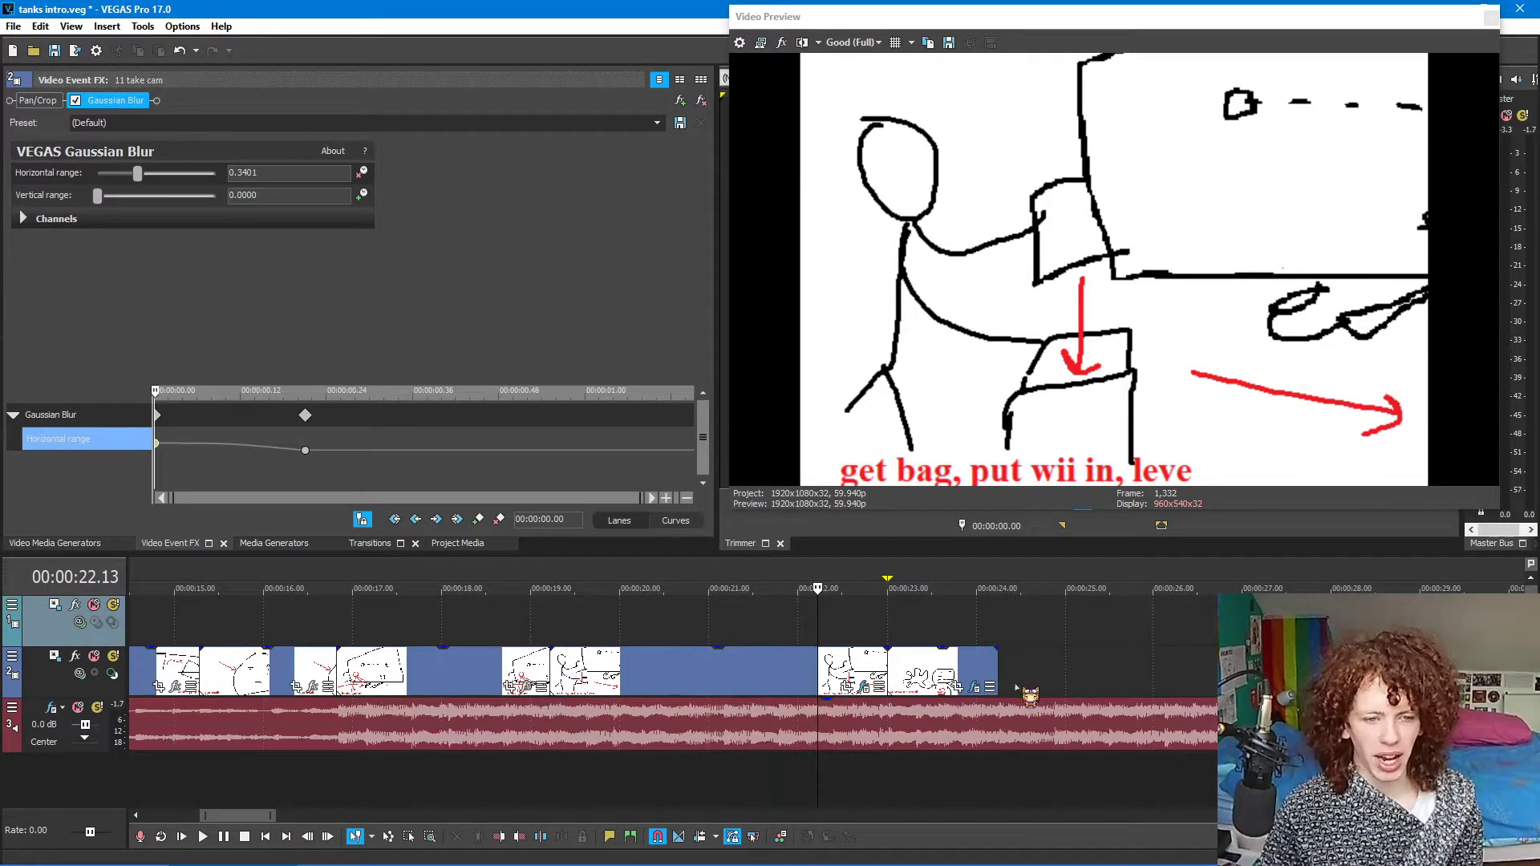
left_click(886, 641)
scroll(886, 642, "up", 3)
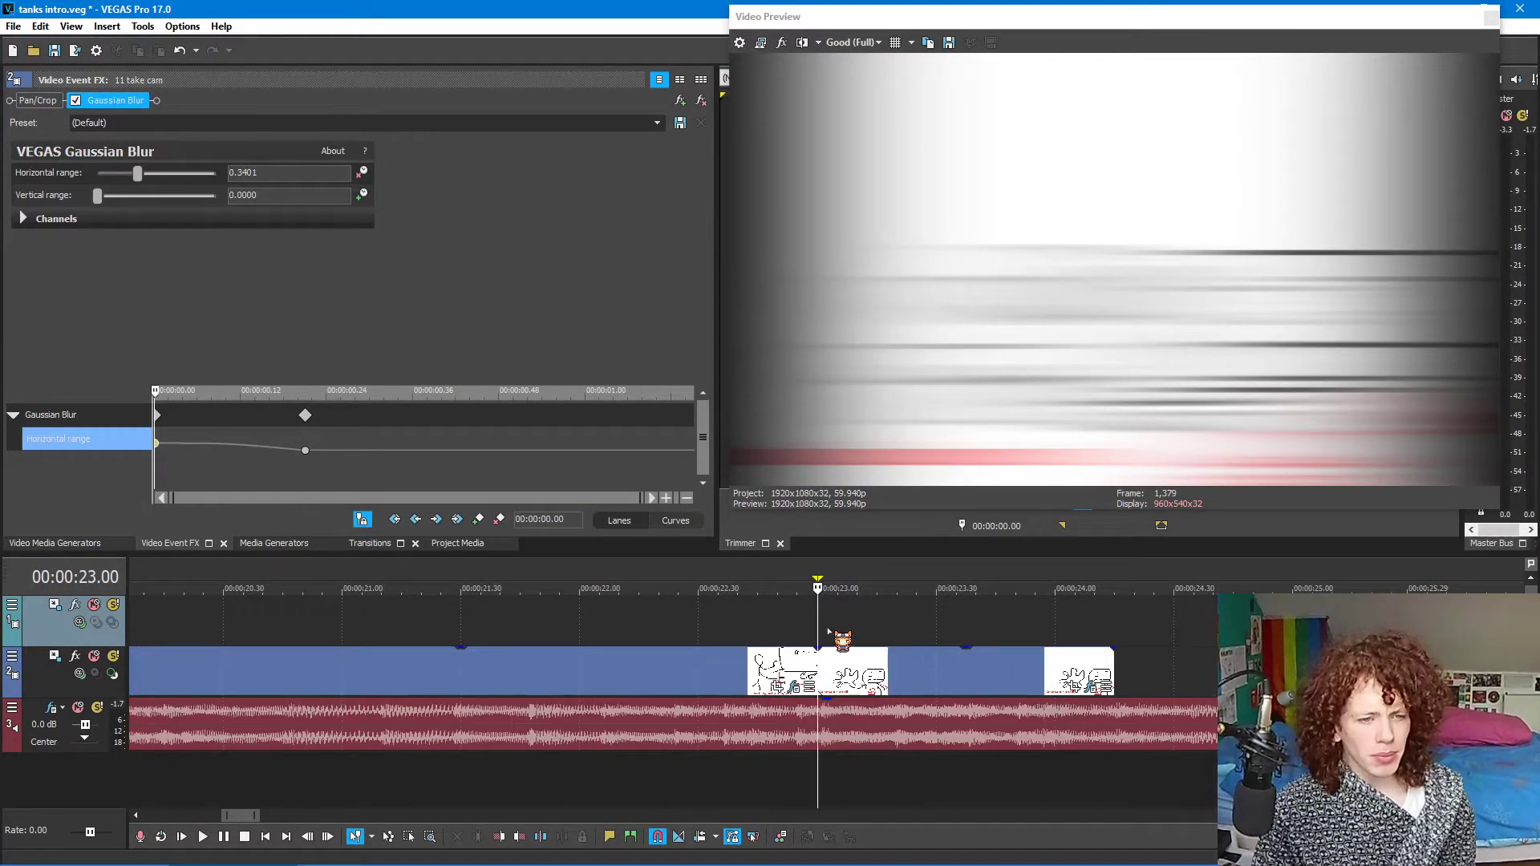
mouse_move(830, 632)
left_mouse_down()
mouse_move(768, 633)
mouse_move(881, 638)
mouse_move(817, 646)
left_mouse_up()
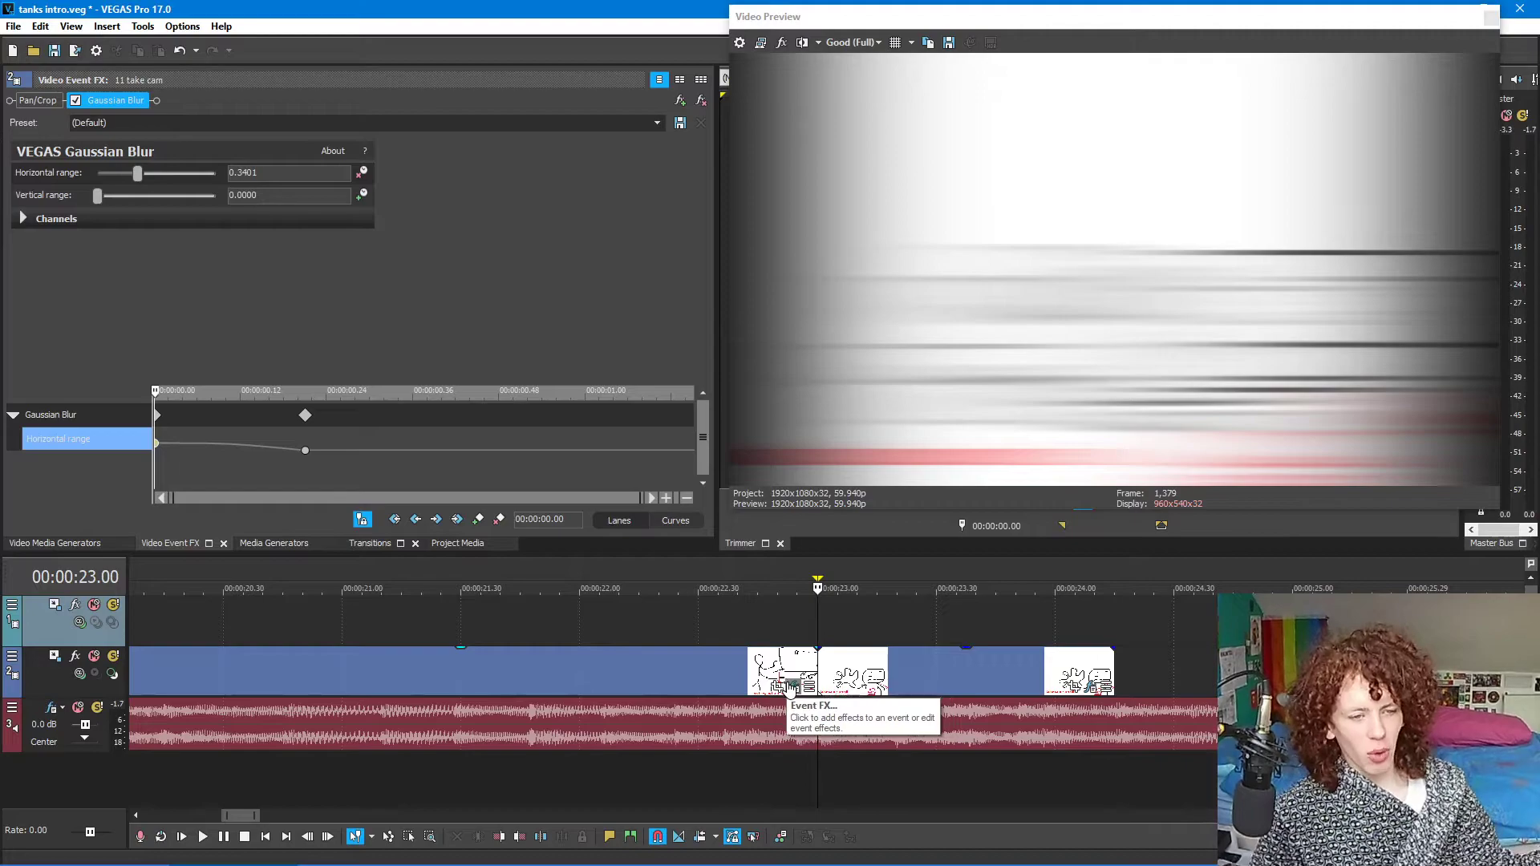
left_click(758, 638)
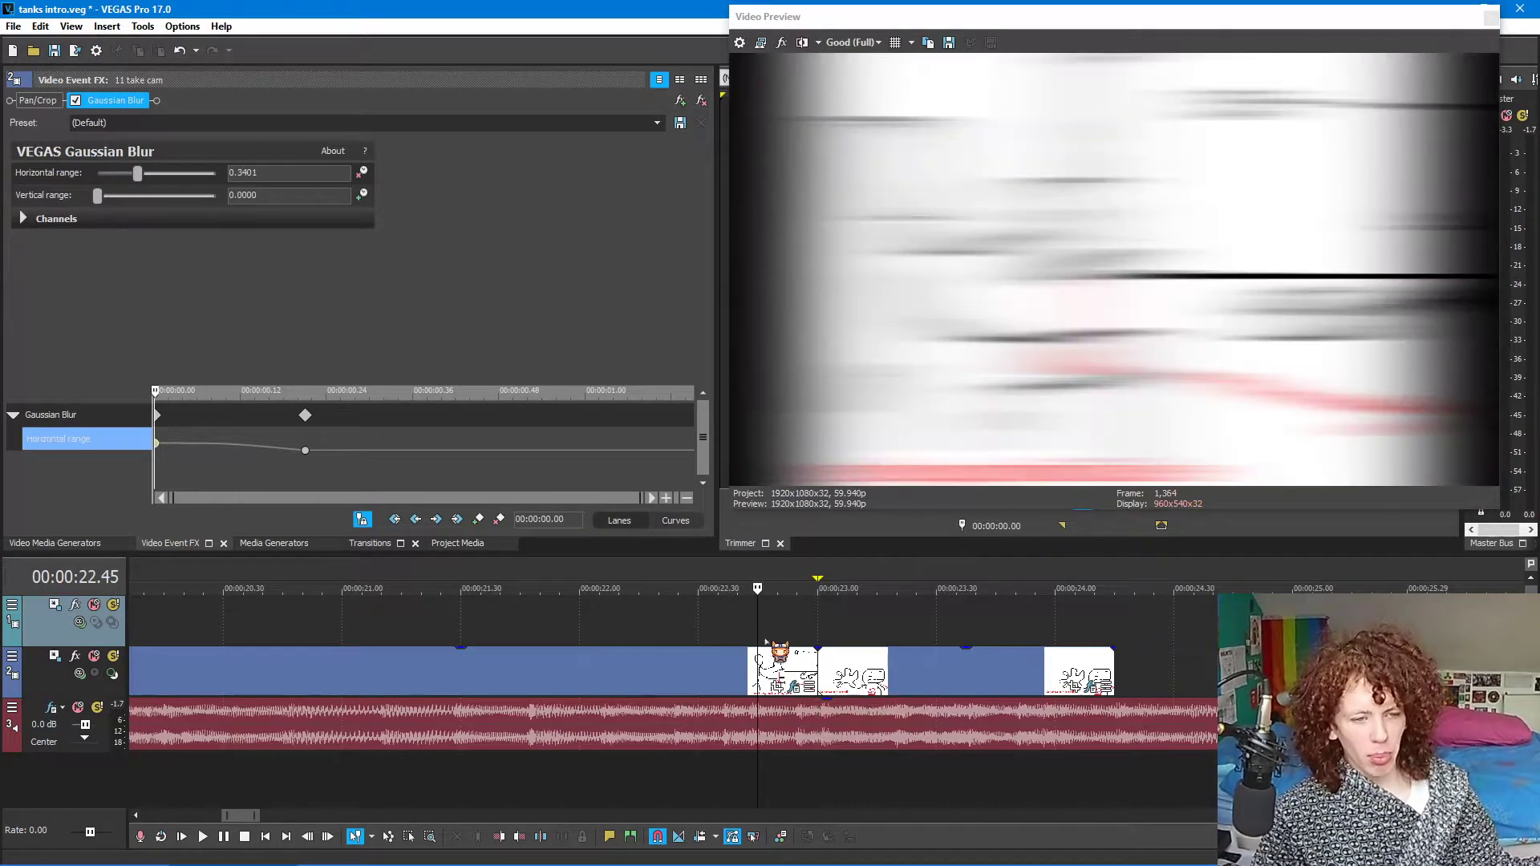
- Open the first clip's Gaussian Blur and scrub between its last two keyframes to examine how the blur builds up
left_click(791, 689)
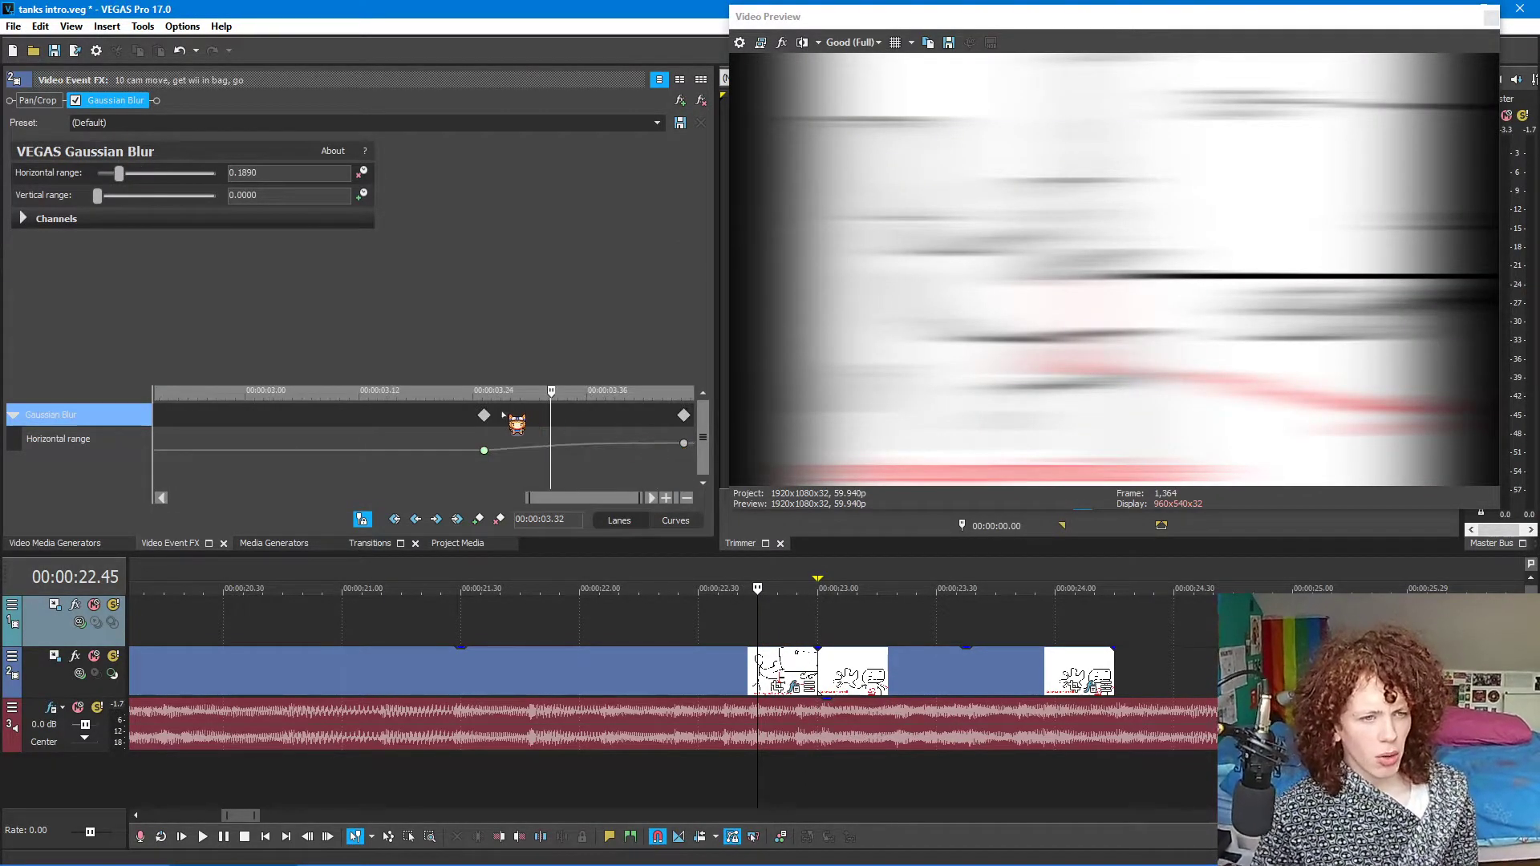
left_click(491, 416)
left_click(486, 415)
left_click_drag(485, 397, 622, 386)
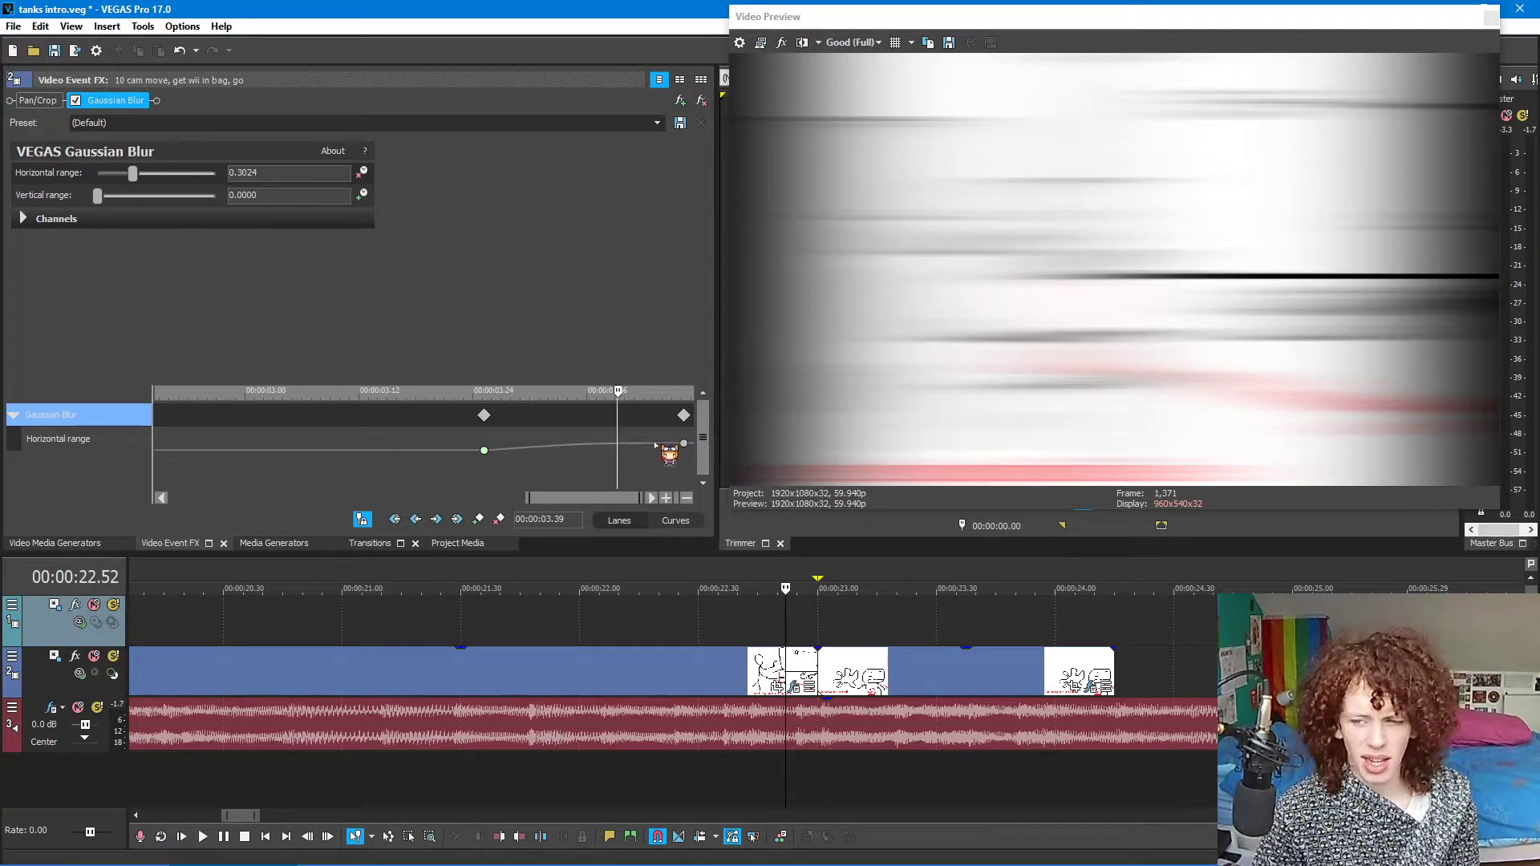
mouse_move(611, 411)
left_mouse_down()
mouse_move(687, 409)
mouse_move(591, 418)
left_mouse_up()
left_click(588, 418)
left_click(584, 418)
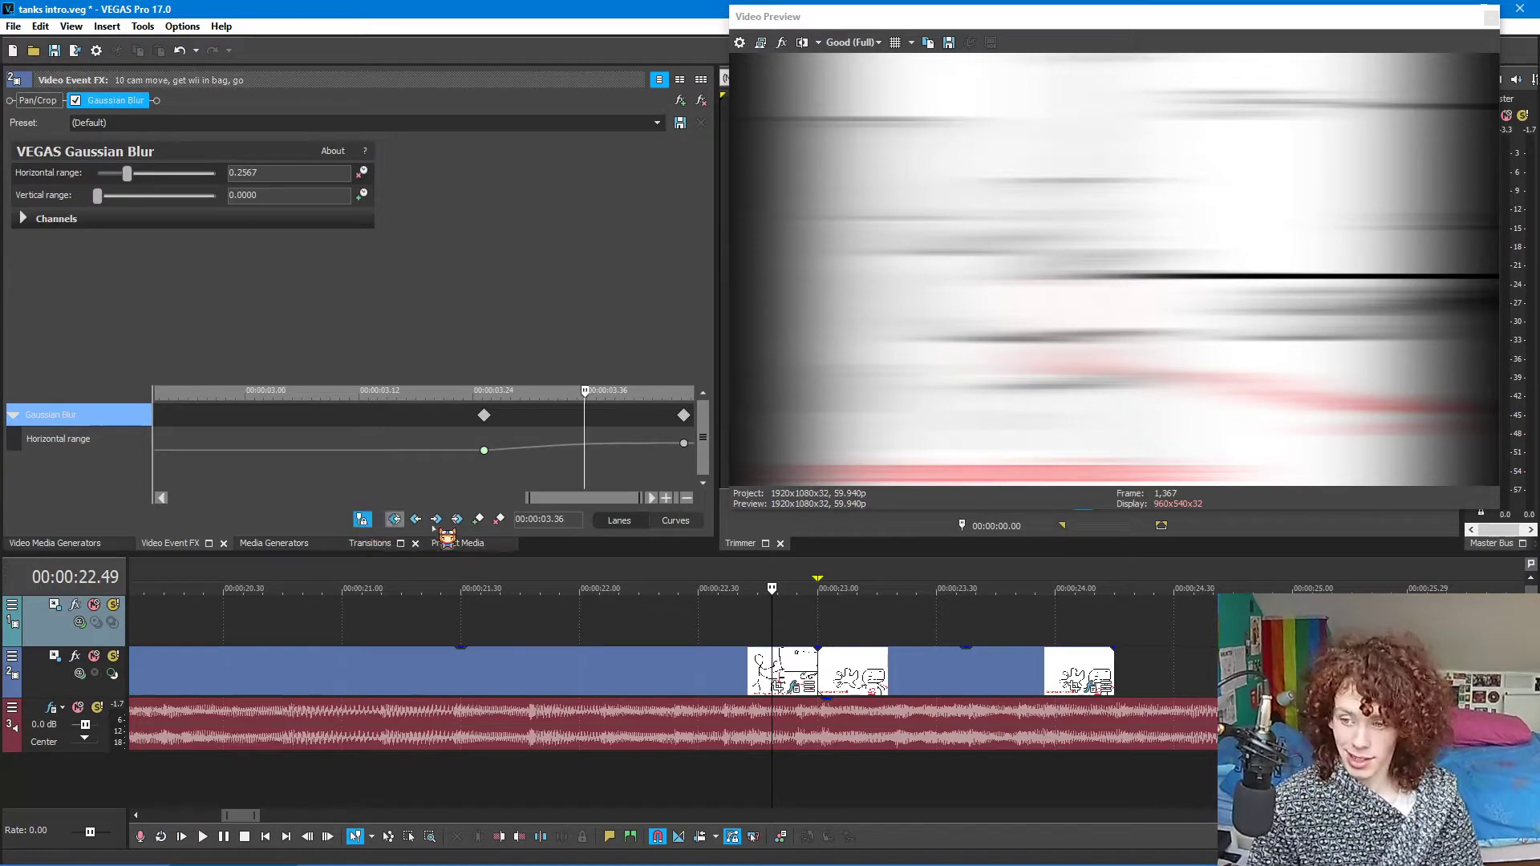
- Move the second clip 11 frames earlier over the first clip and give the overlap an 11-frame crossfade
left_click_drag(862, 683, 732, 687)
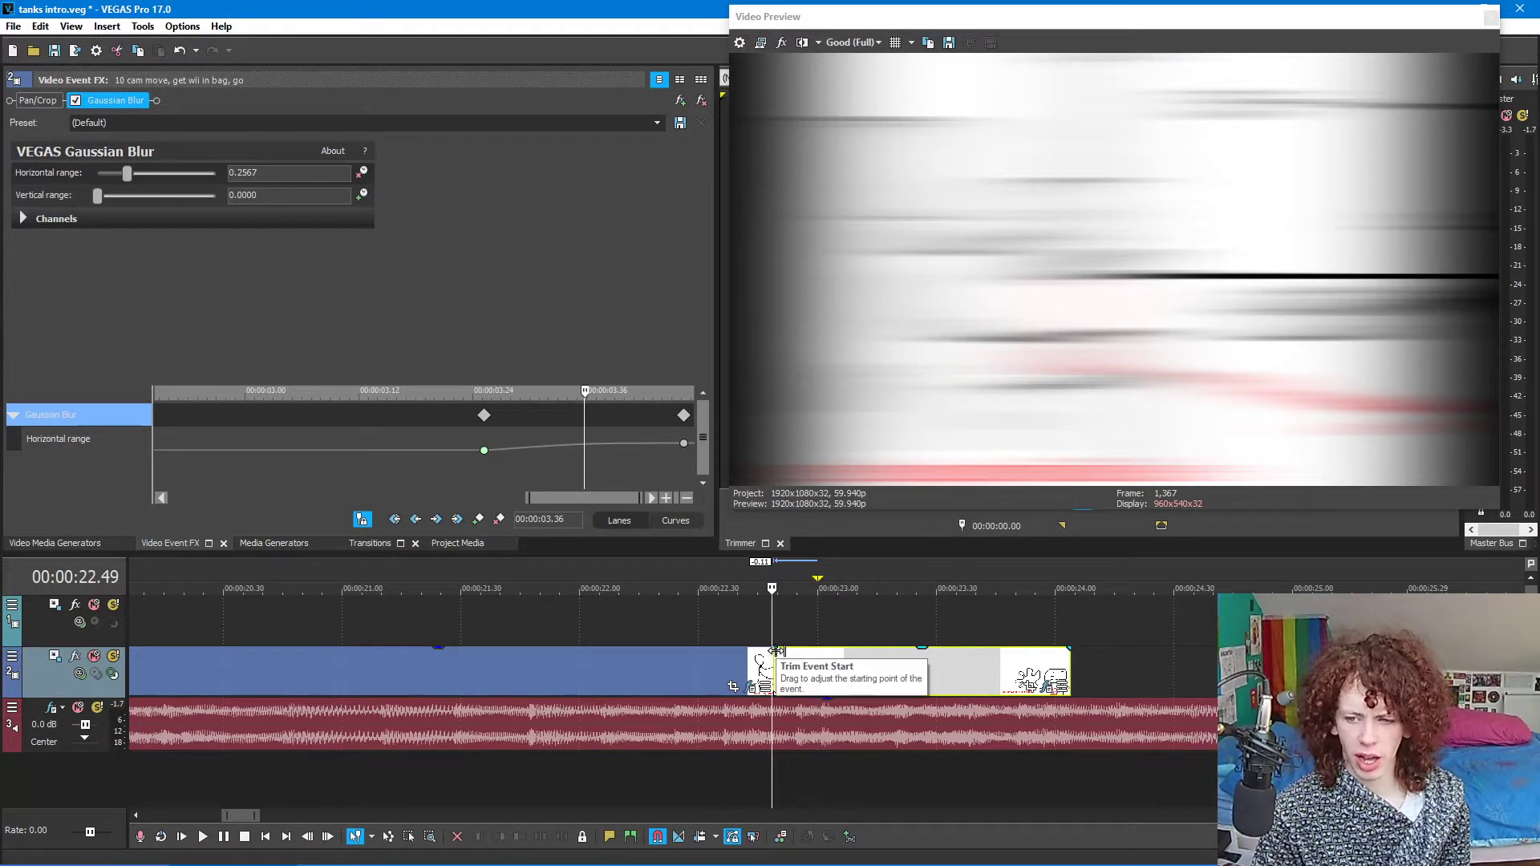
left_click_drag(773, 648, 817, 676)
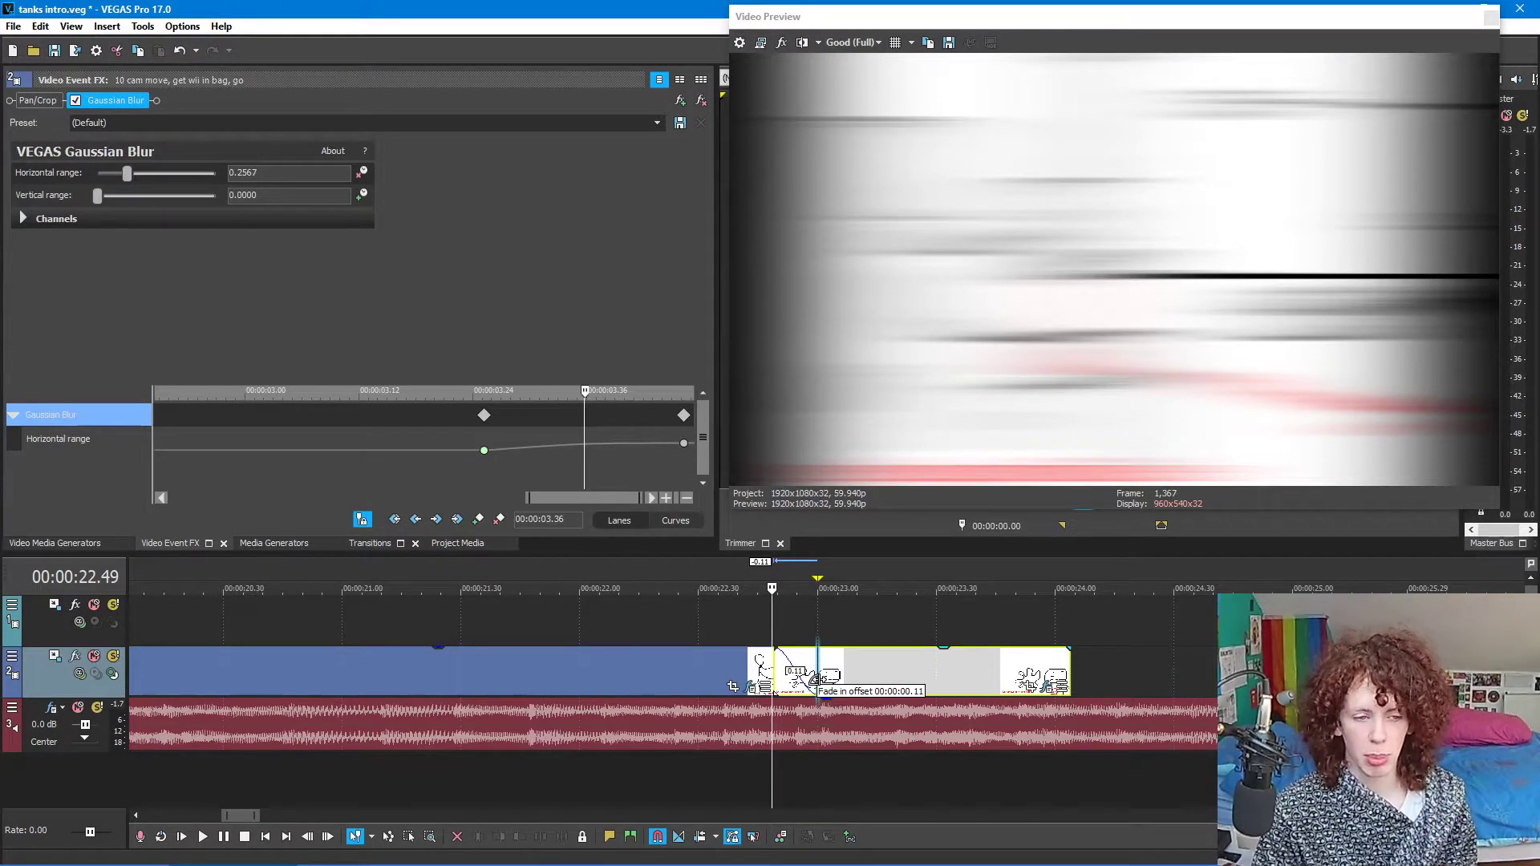
left_click(730, 675)
left_click(774, 644)
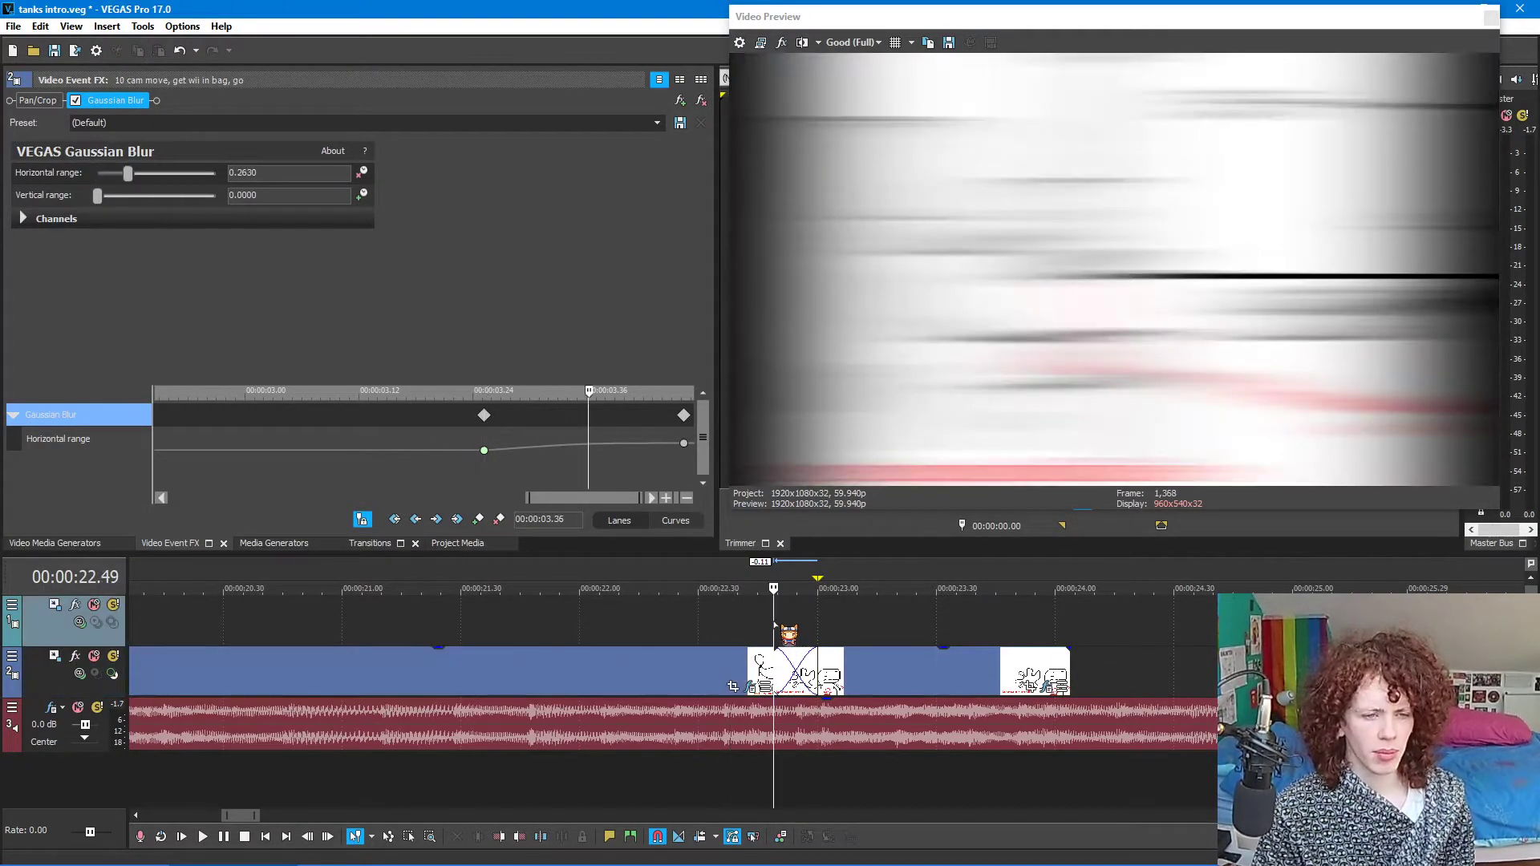
- Play the crossfaded transition from 00:00:22.14 and preview the frame at 00:00:22.48
mouse_move(770, 617)
left_mouse_down()
mouse_move(875, 619)
mouse_move(636, 630)
left_mouse_up()
key("space")
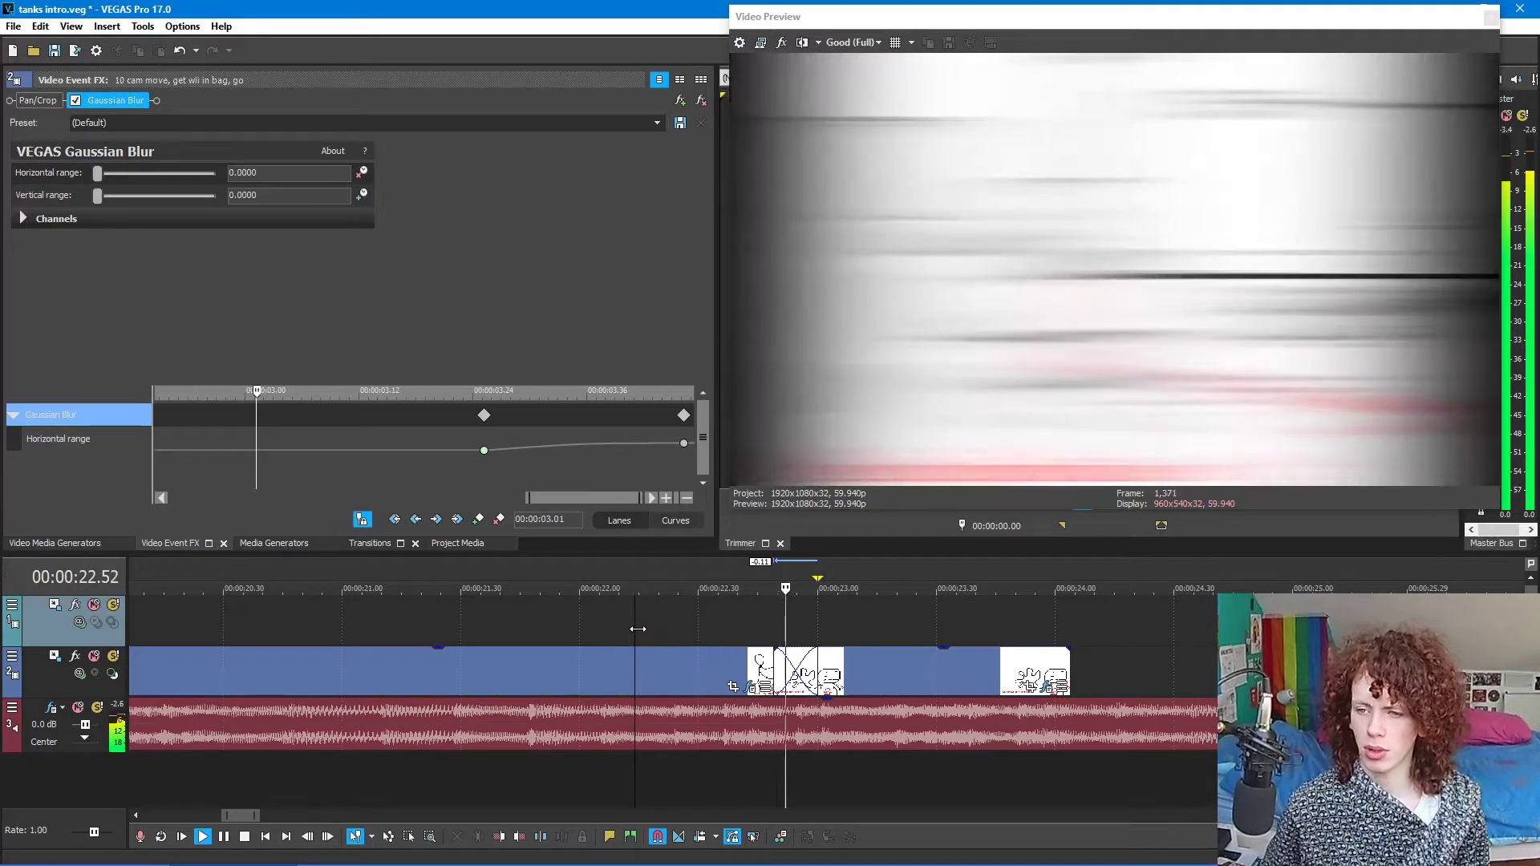
key("space")
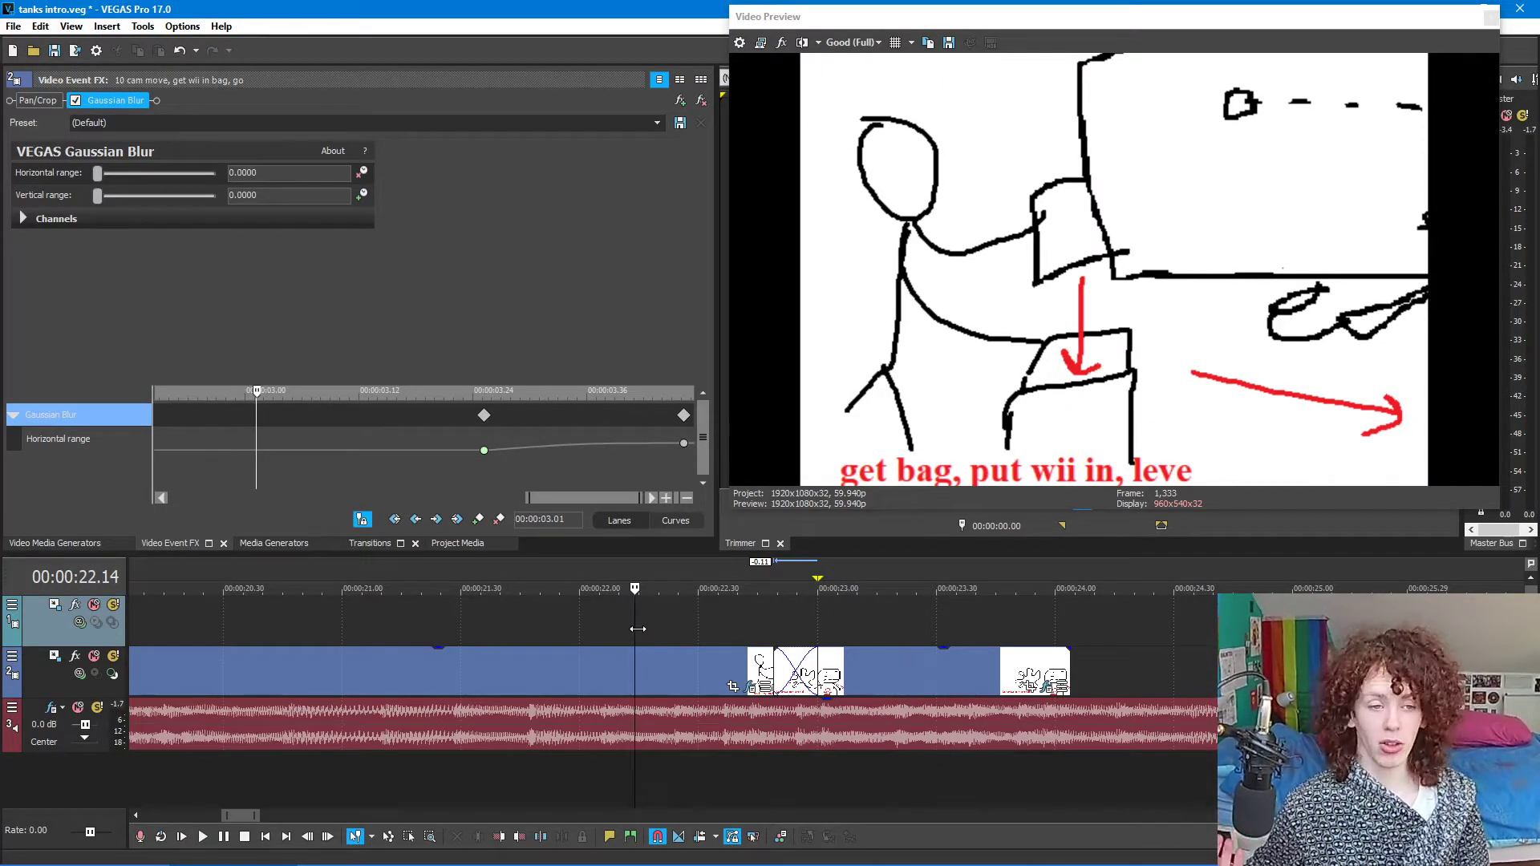
left_click(772, 613)
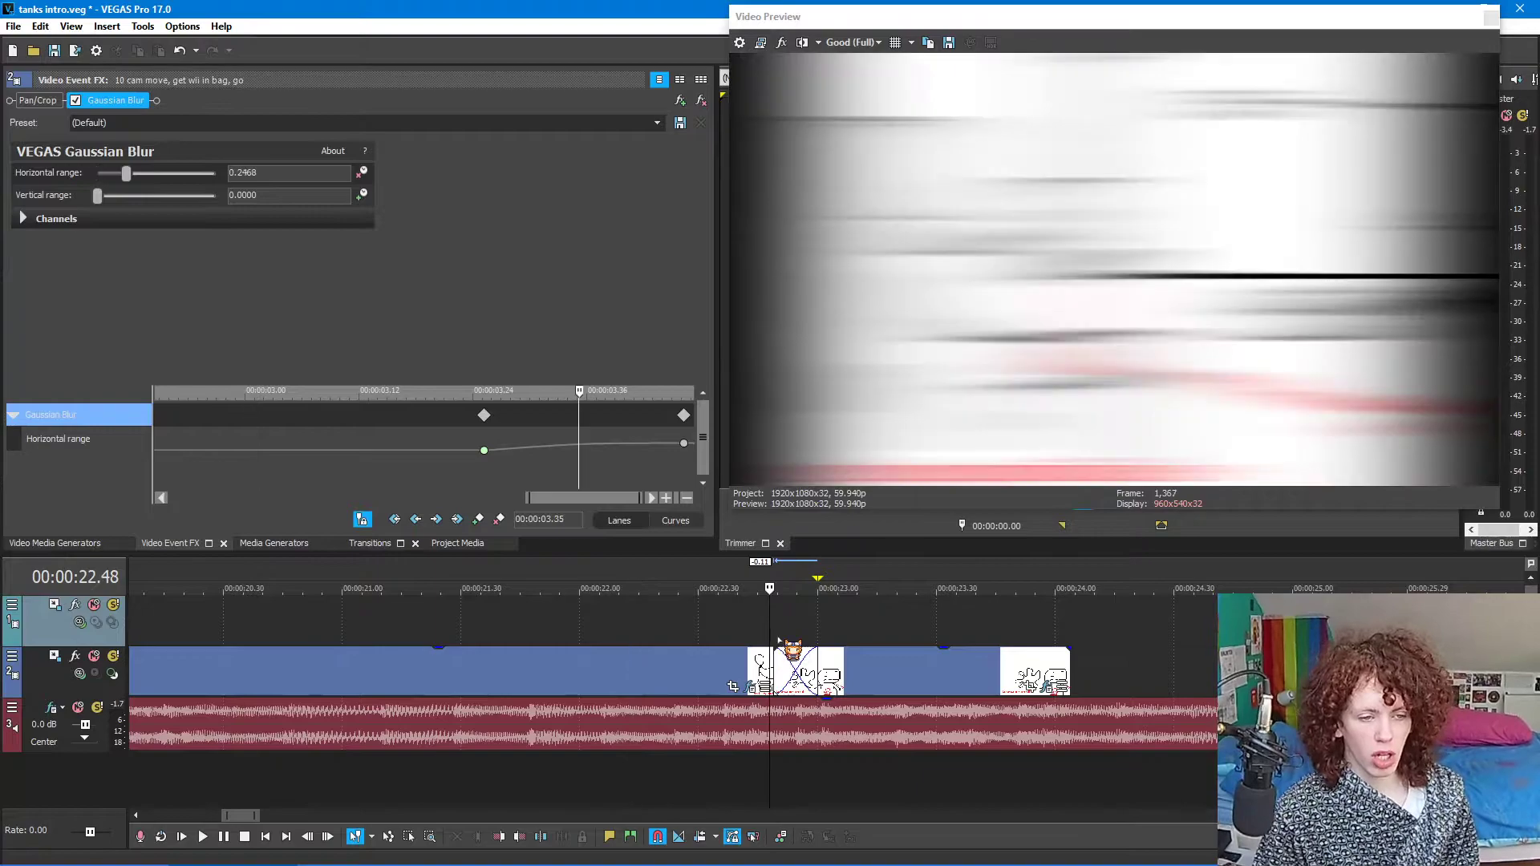
- Shift the second clip another 4 frames earlier and play the transition from 00:00:22.30
left_click(820, 671)
left_click_drag(820, 669, 816, 668)
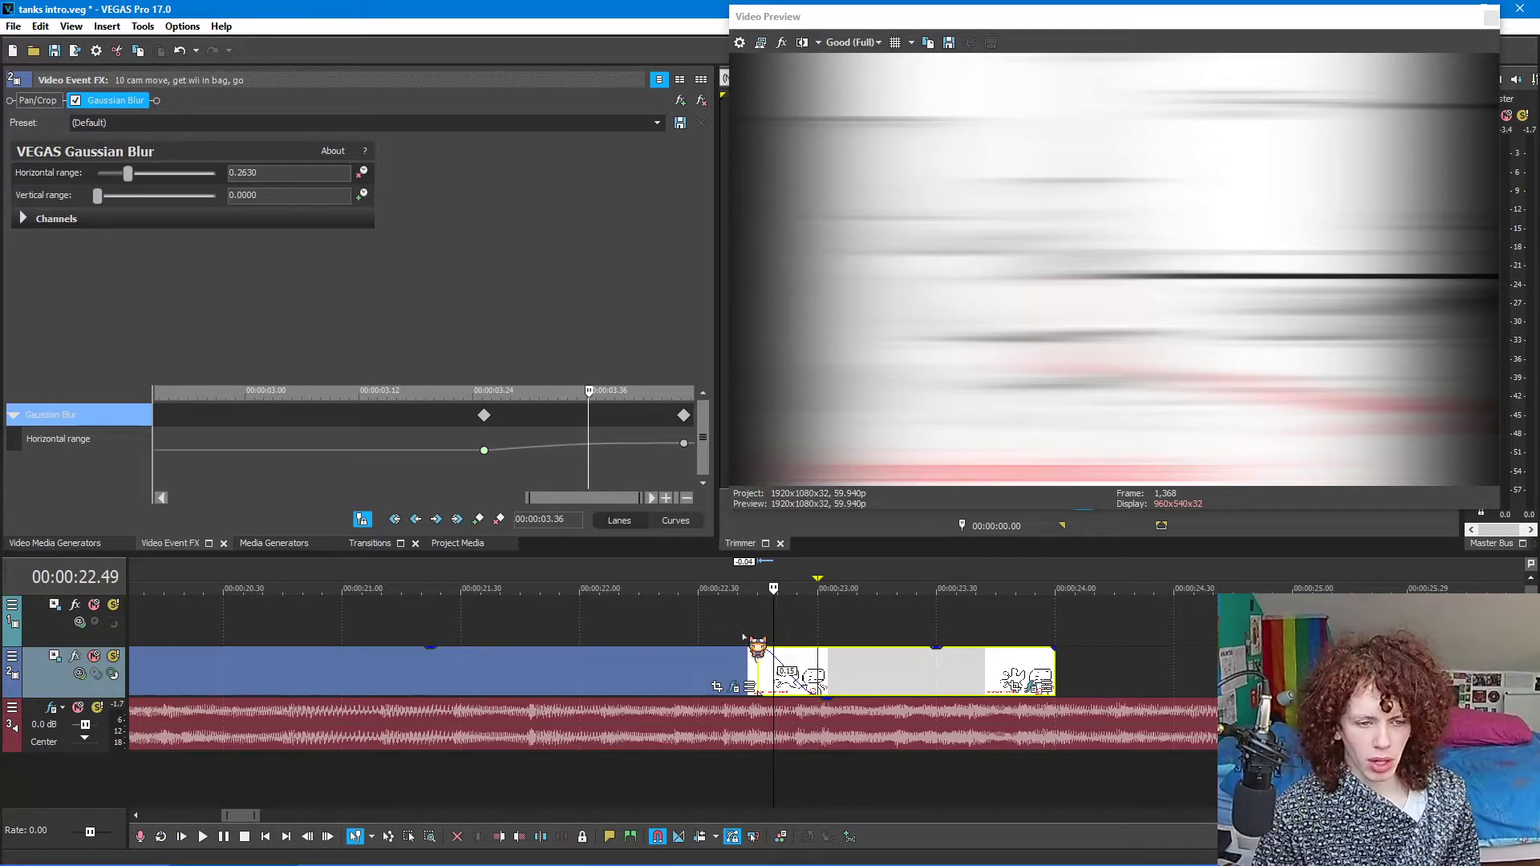
left_click(700, 625)
key("space")
key("space")
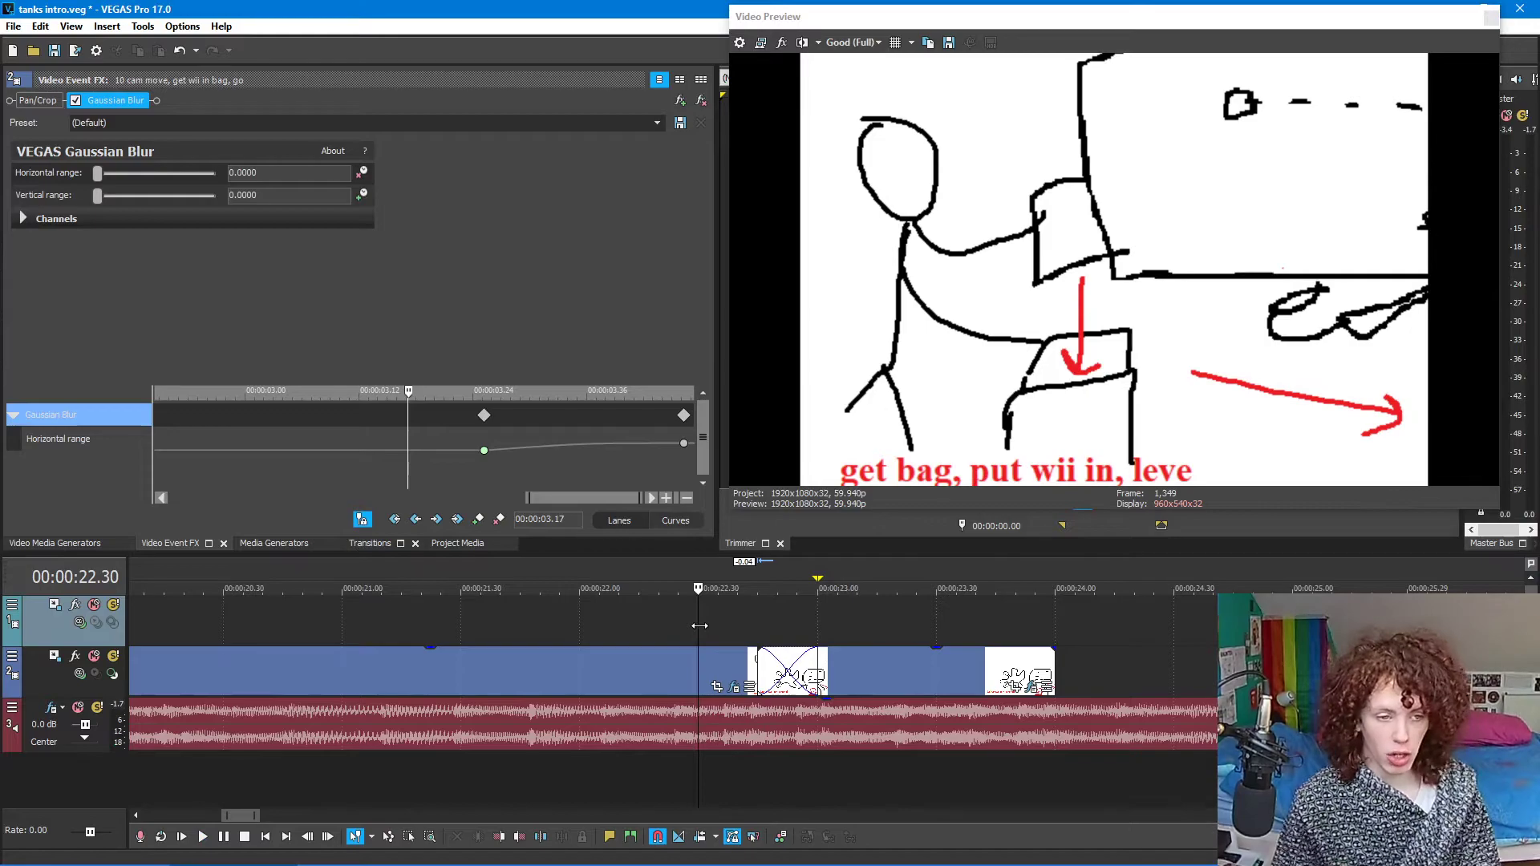
- Try moving the first clip's starting blur keyframe earlier, play the result from 00:00:21.33, and undo the keyframe move
left_click_drag(484, 415, 369, 572)
left_click(472, 624)
key("space")
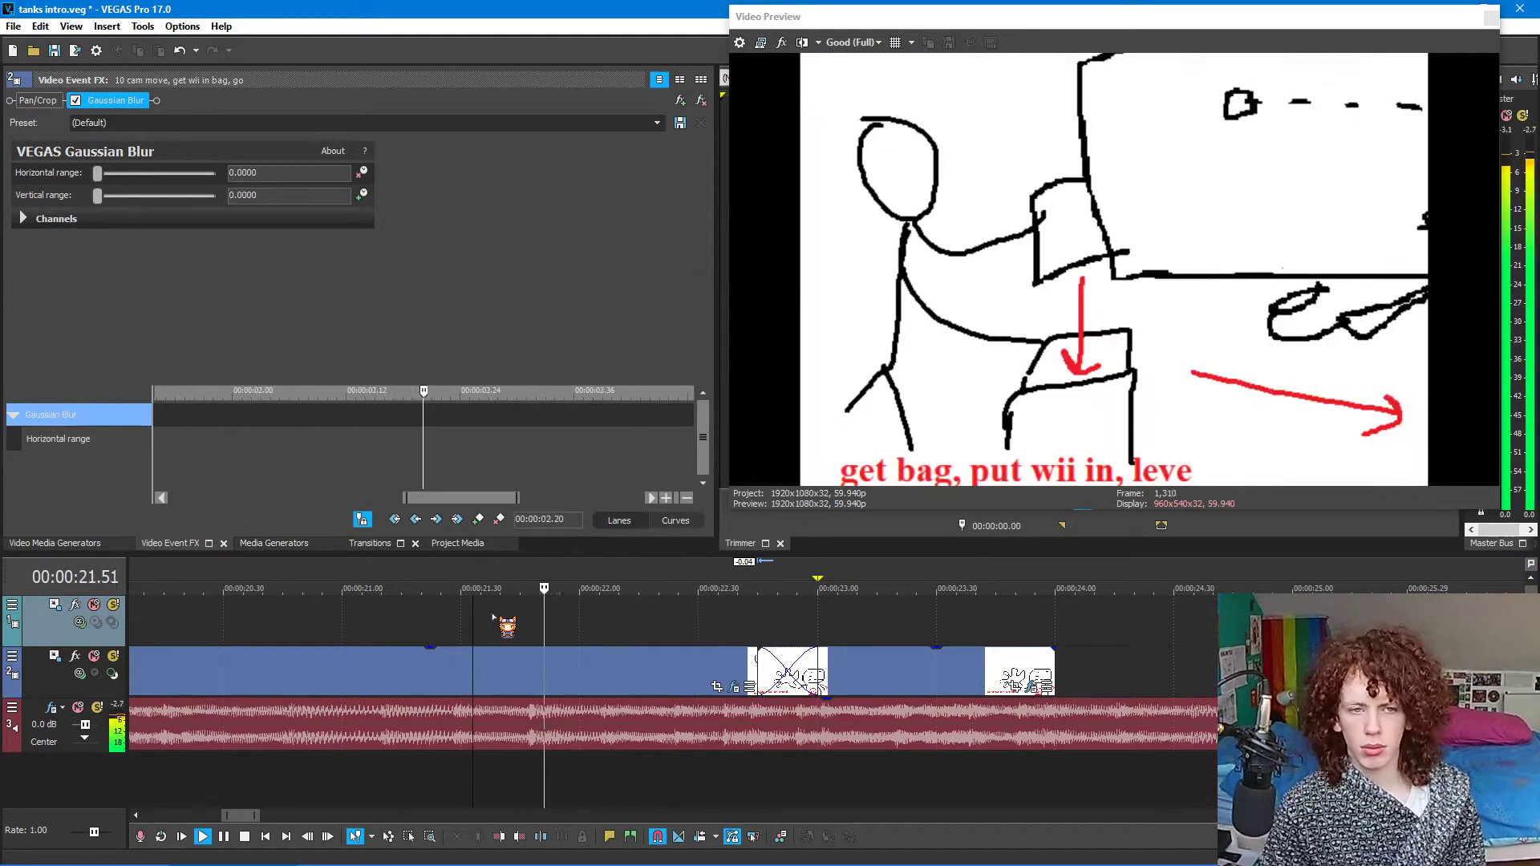
key("space")
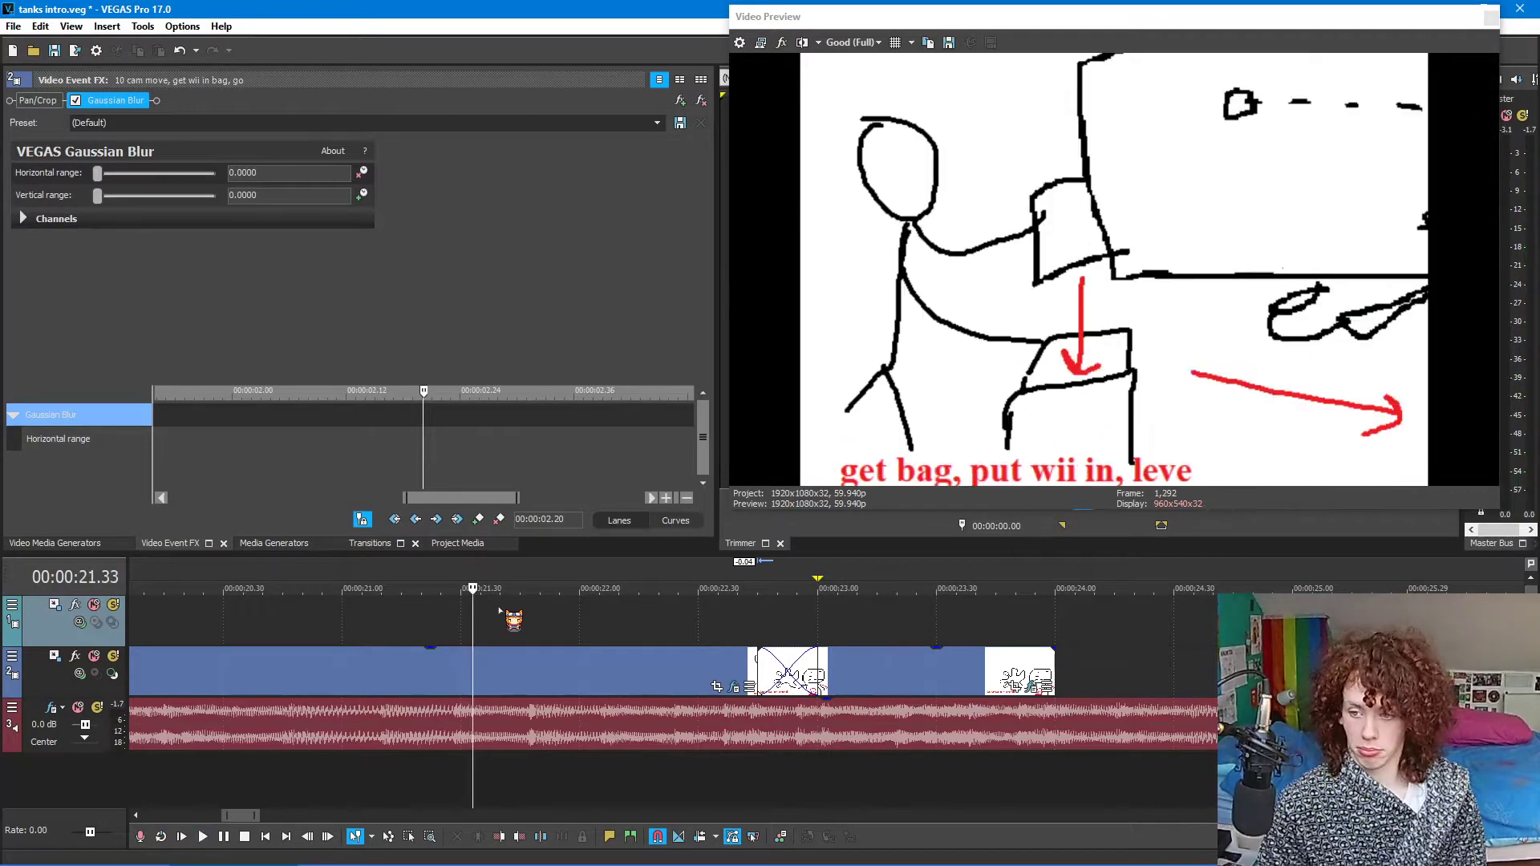
key("ctrl+z")
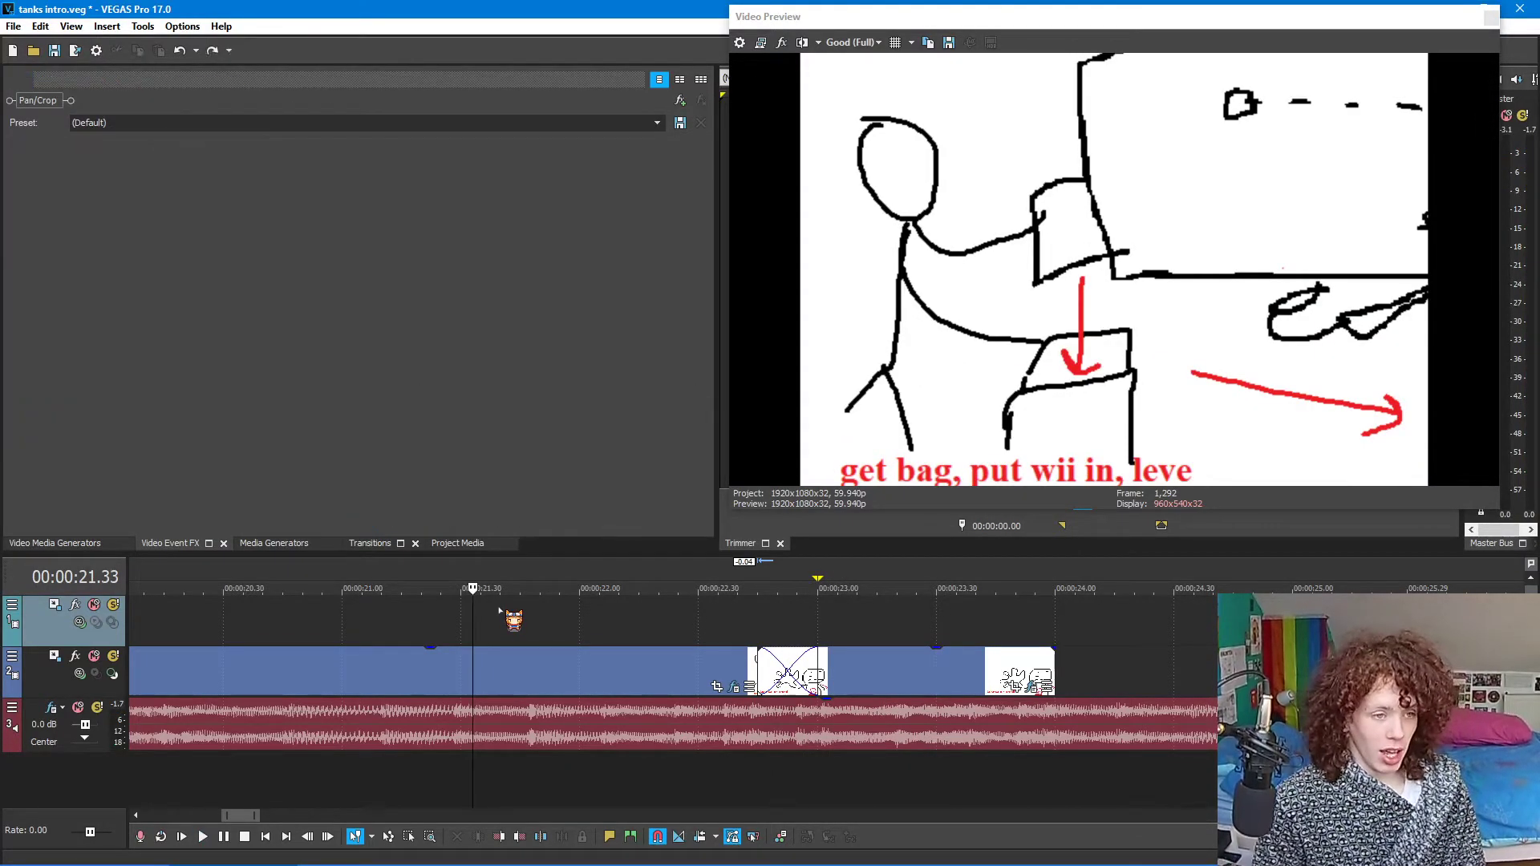
- Save the project and play the transition from 00:00:21.11
key("ctrl+s")
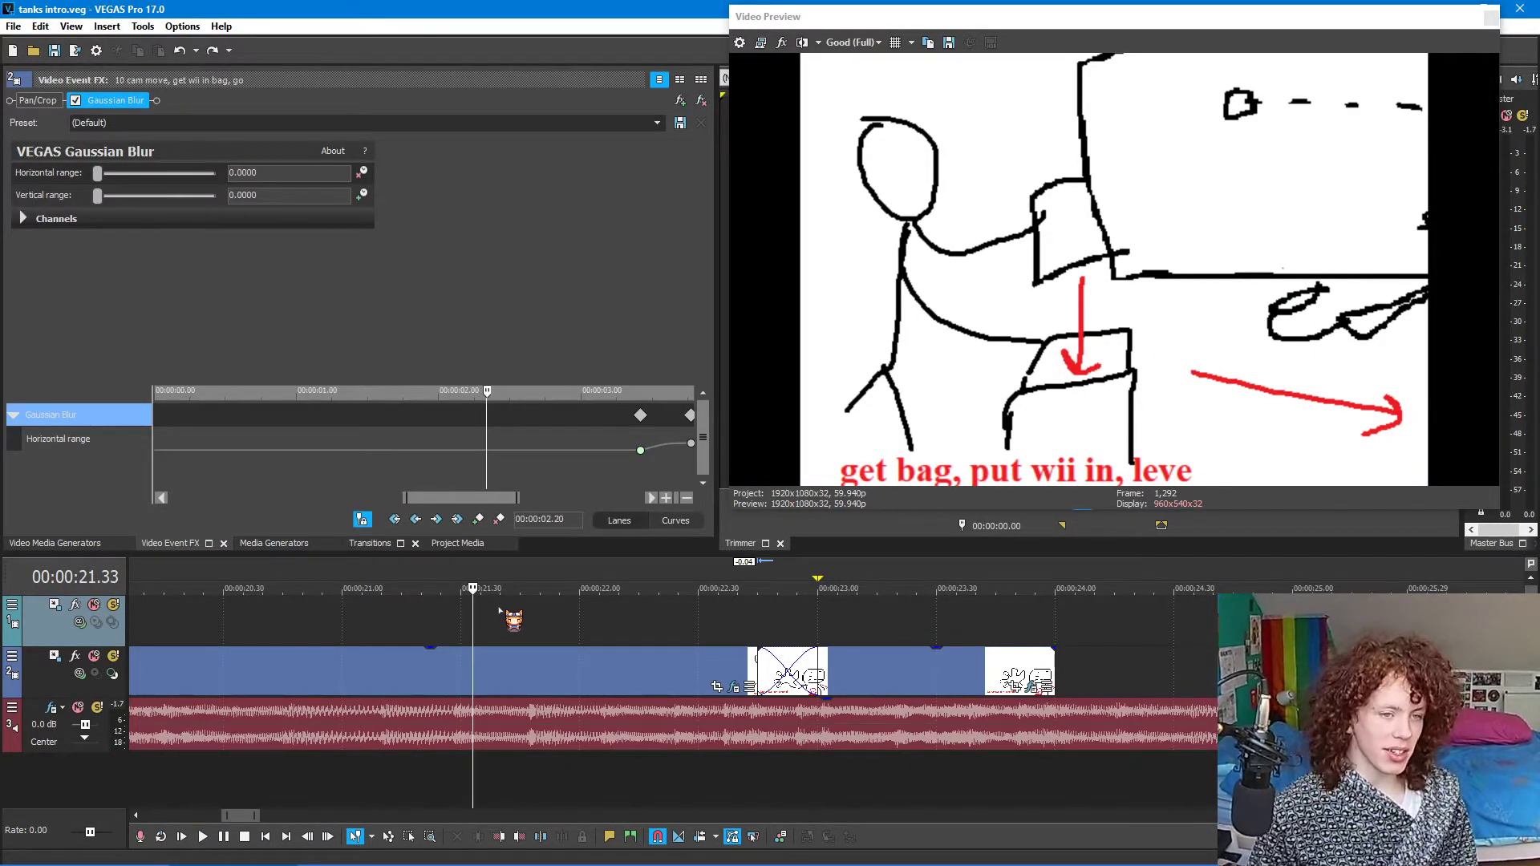
scroll(593, 674, "down", 3)
left_click(810, 631)
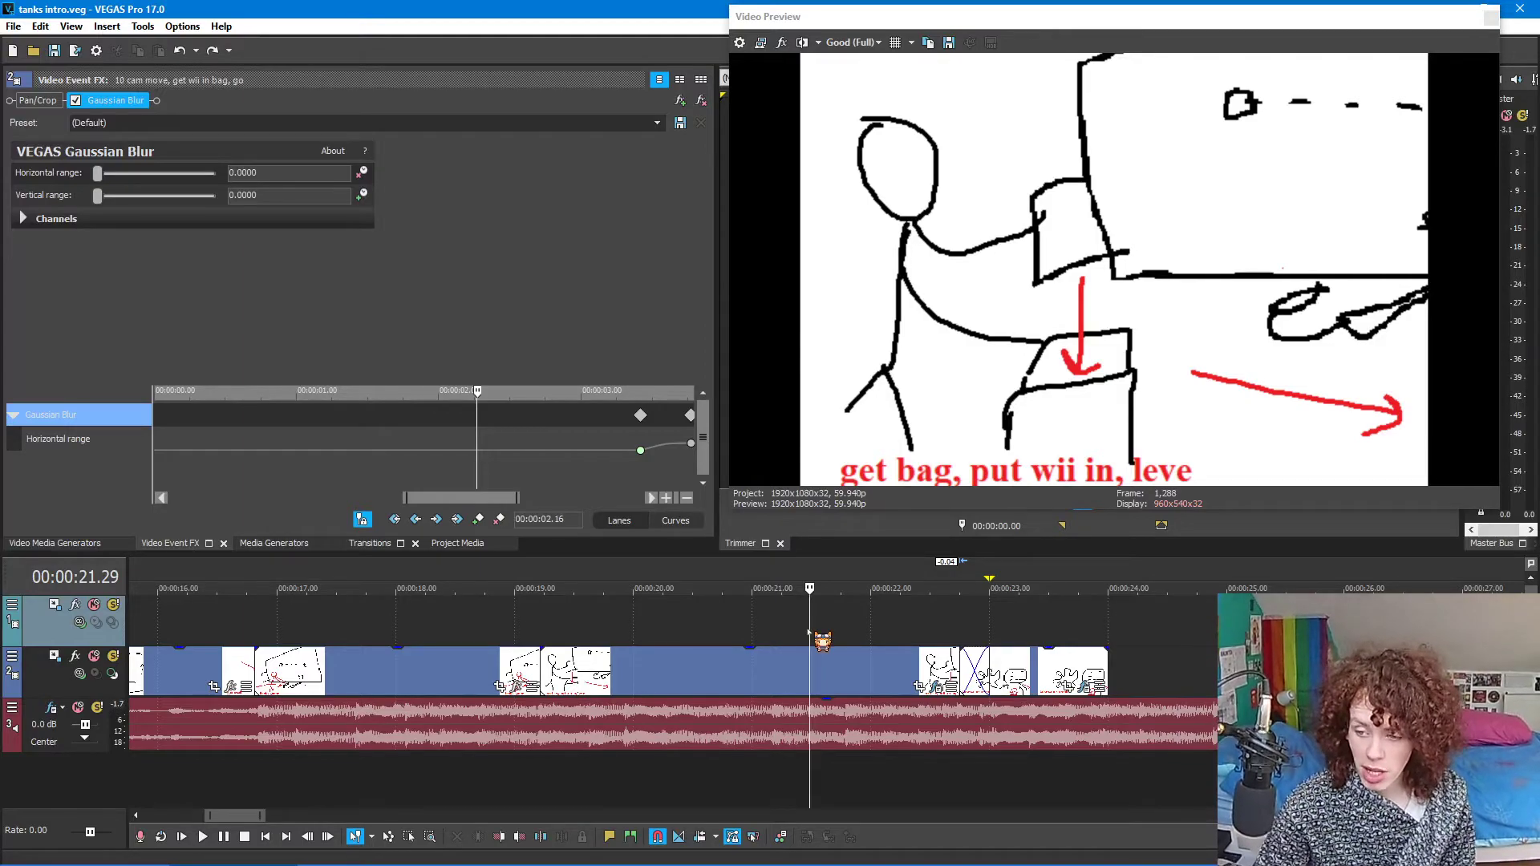
left_click(781, 633)
left_click(774, 632)
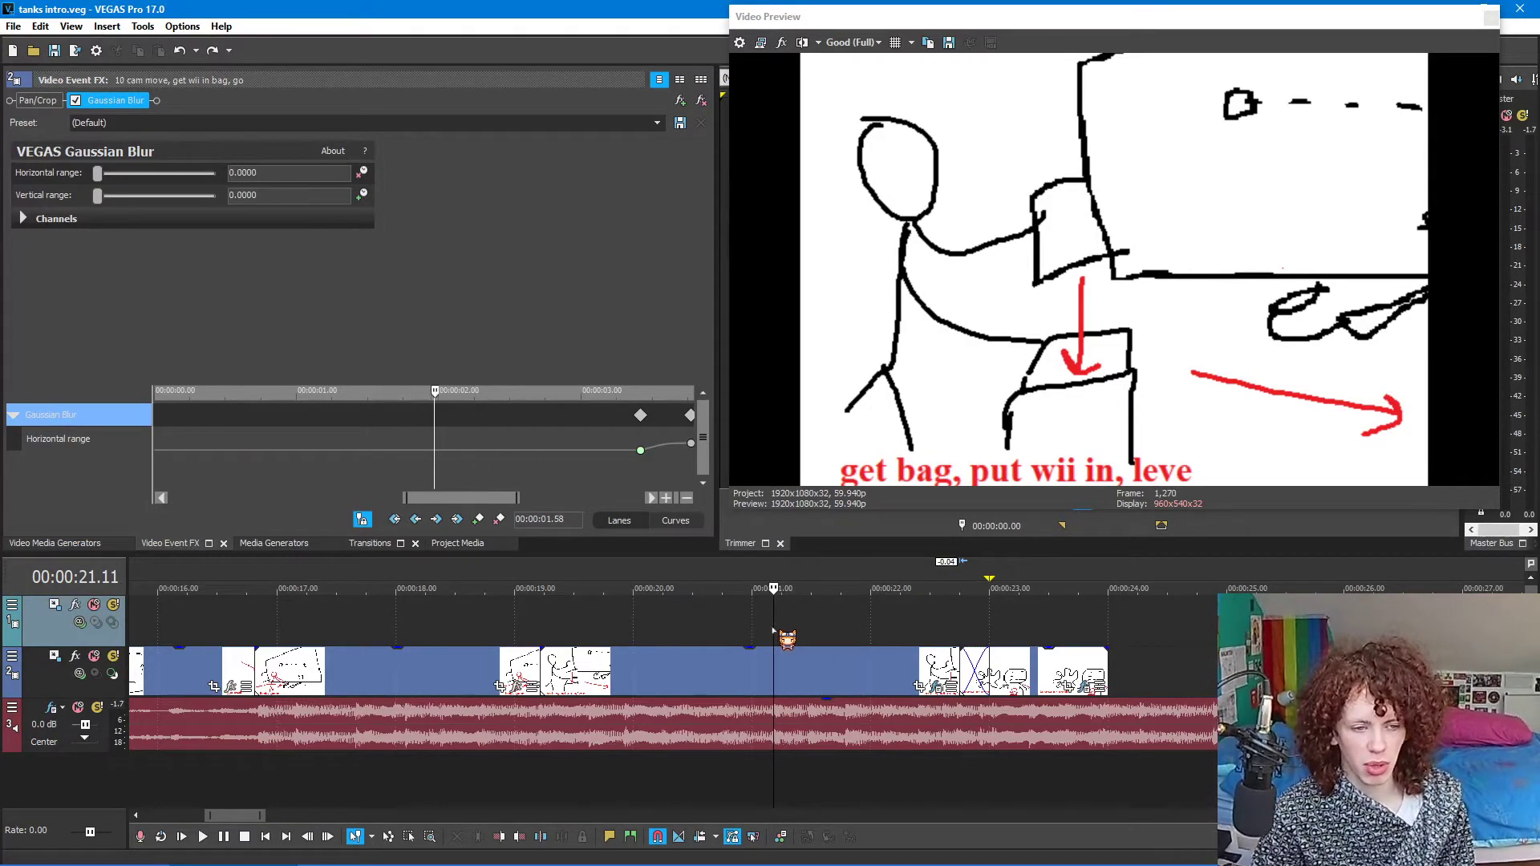
key("space")
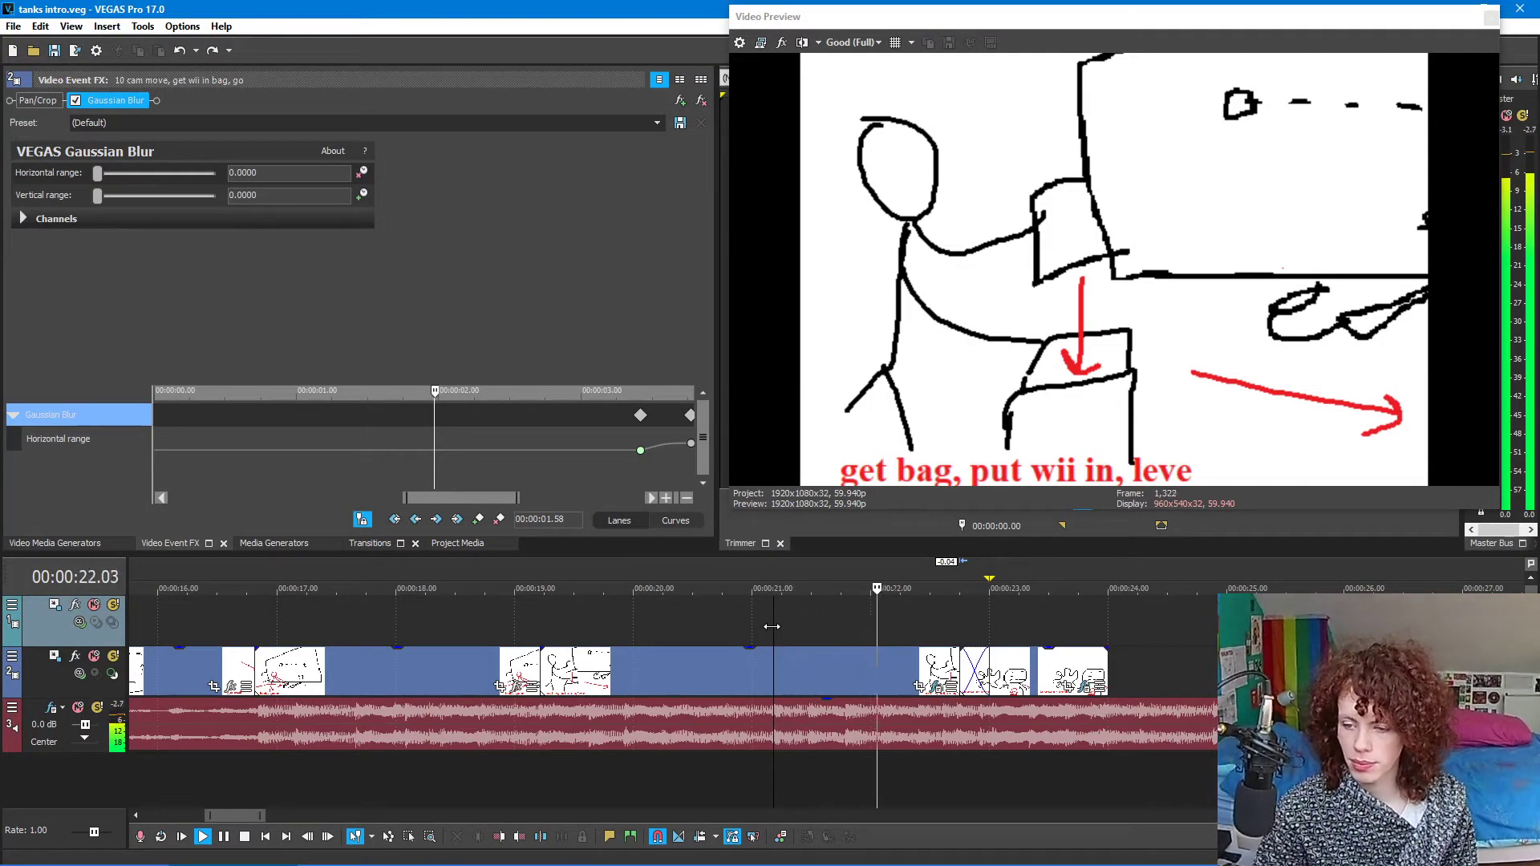
key("space")
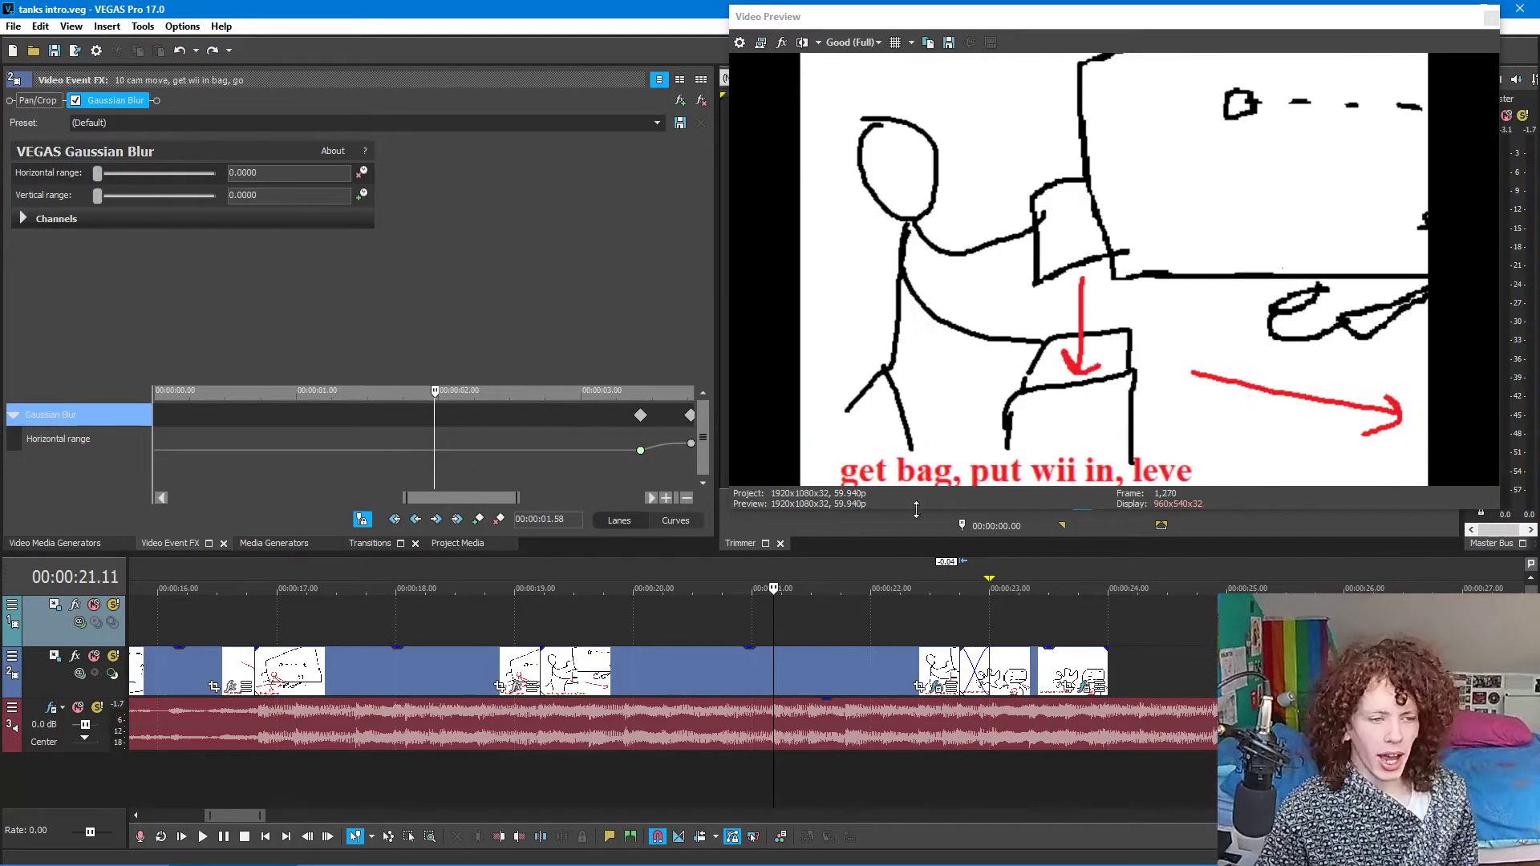
- Import whoosh transition.wav from the original folder inside Music > My Sound FX into the project media
left_click(449, 545)
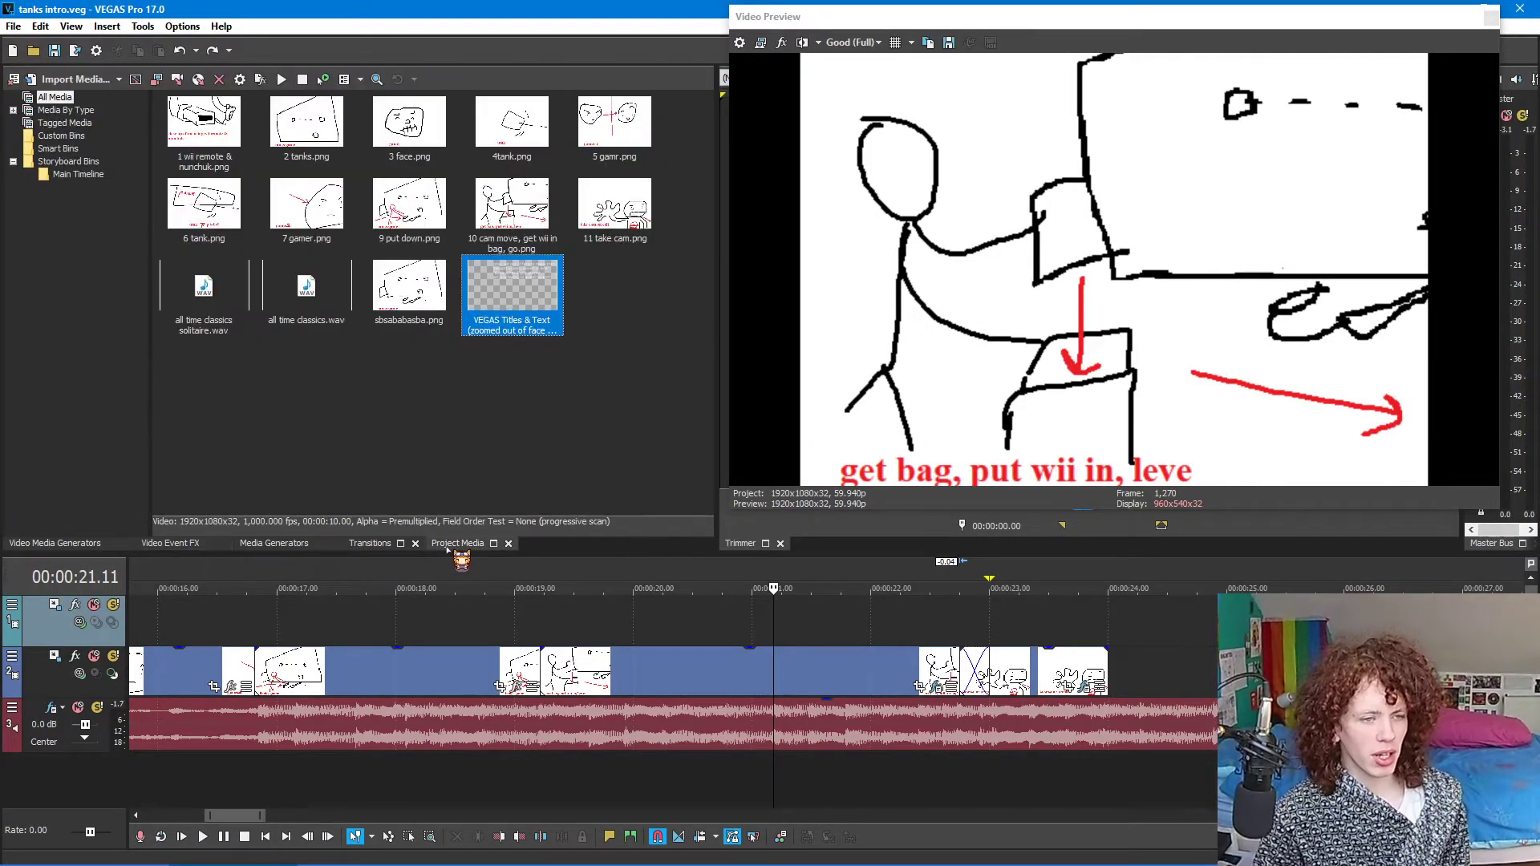
left_click(74, 79)
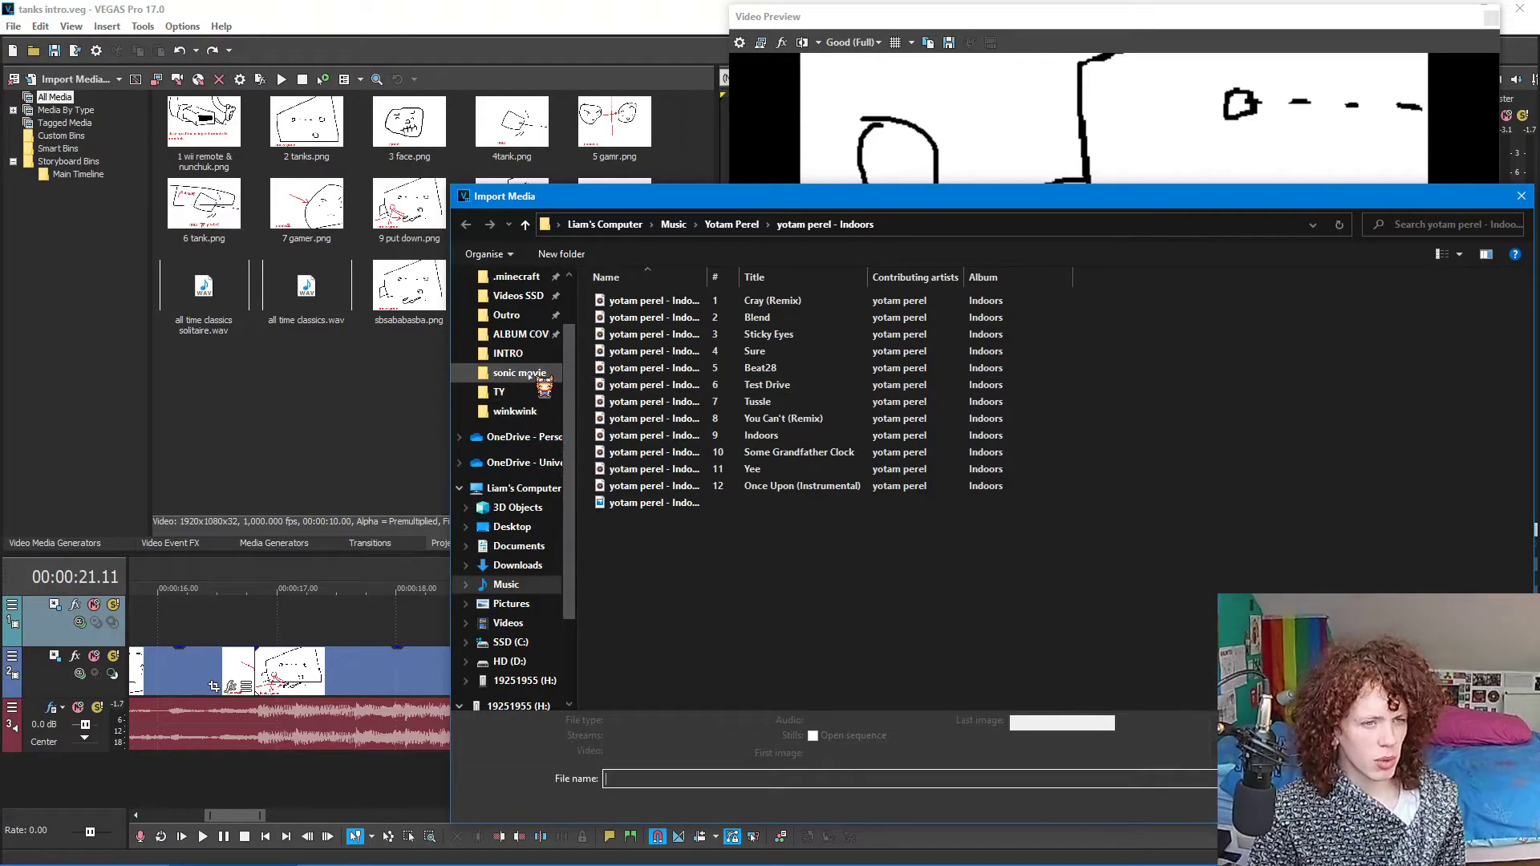
left_click(529, 589)
scroll(686, 489, "down", 8)
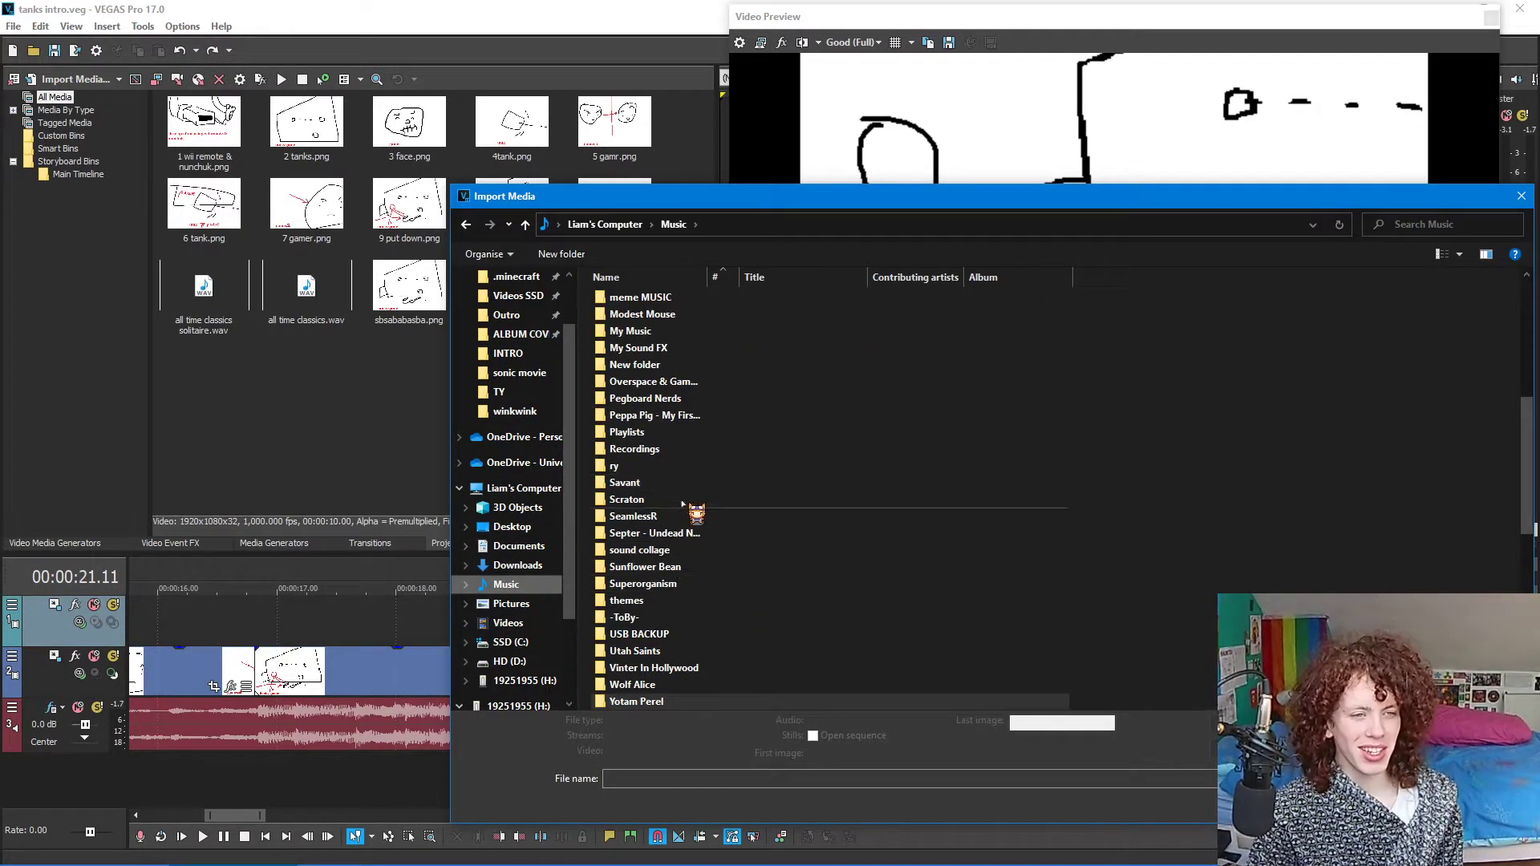
scroll(684, 507, "down", 1)
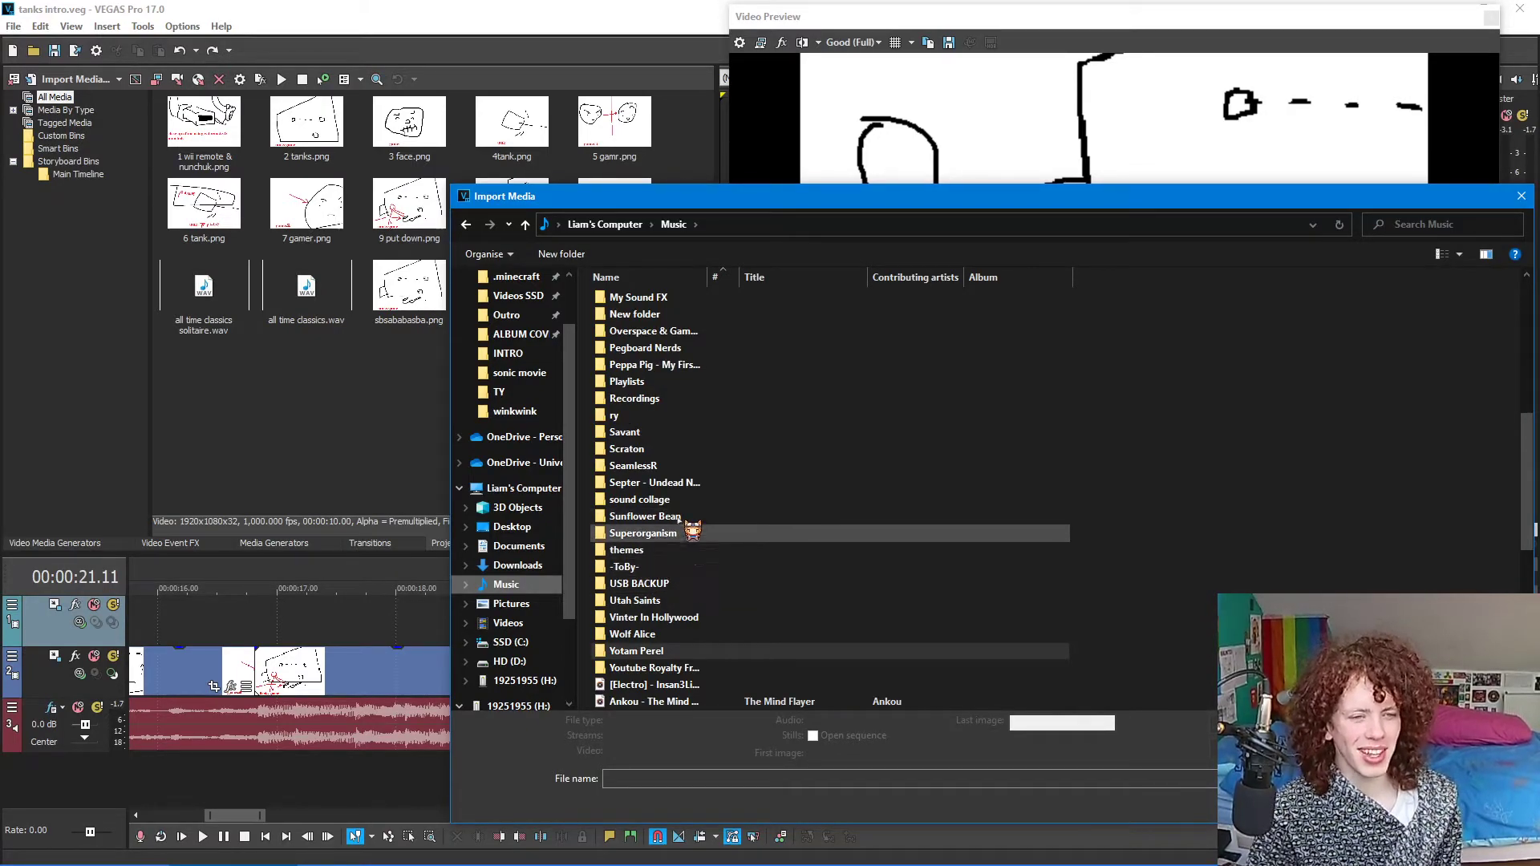
scroll(675, 433, "up", 3)
double_click(639, 447)
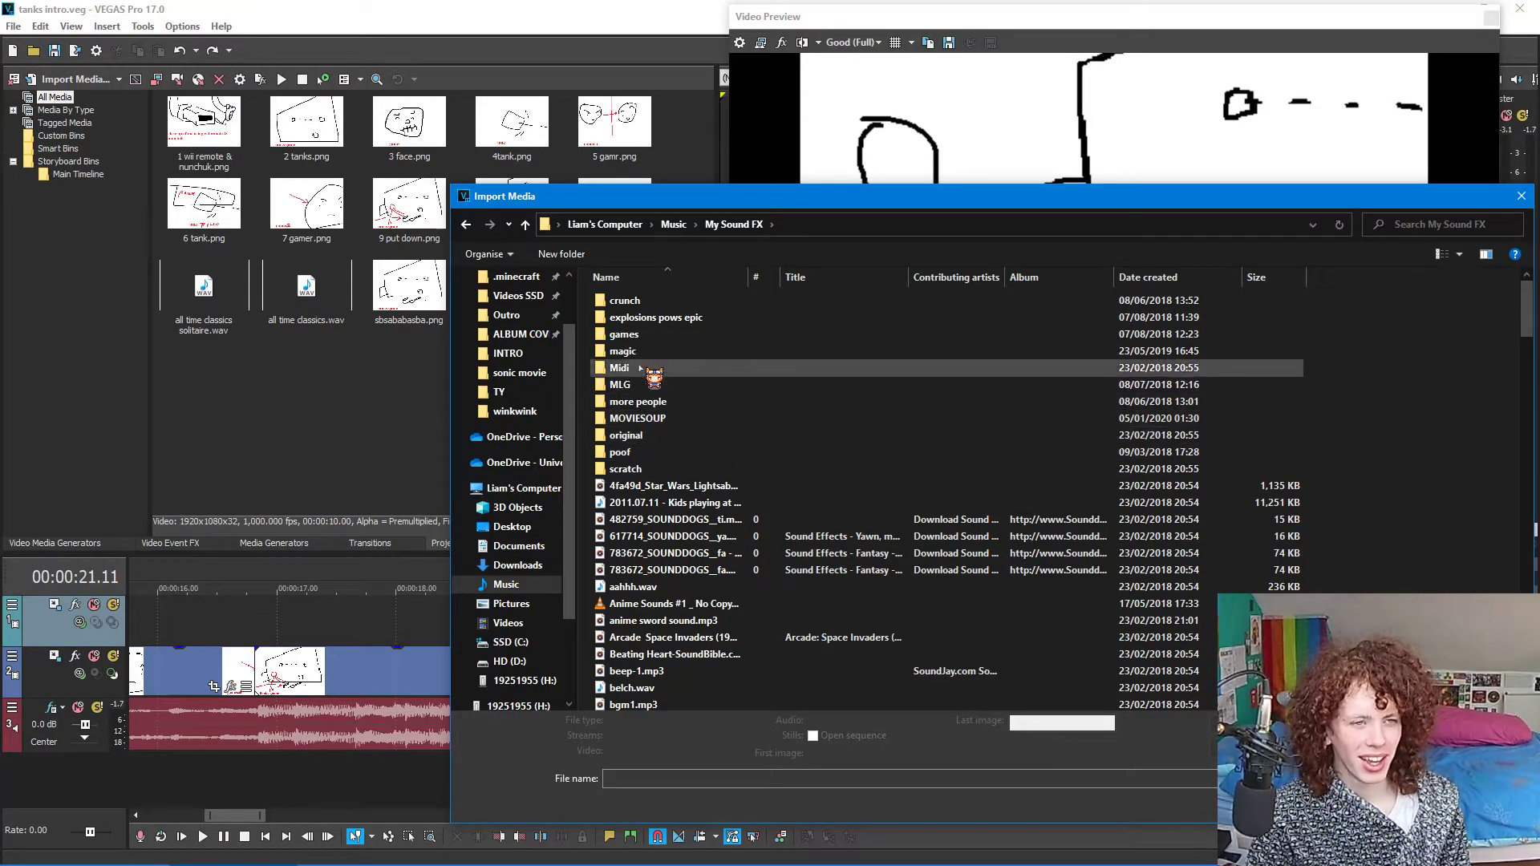
double_click(654, 435)
double_click(658, 351)
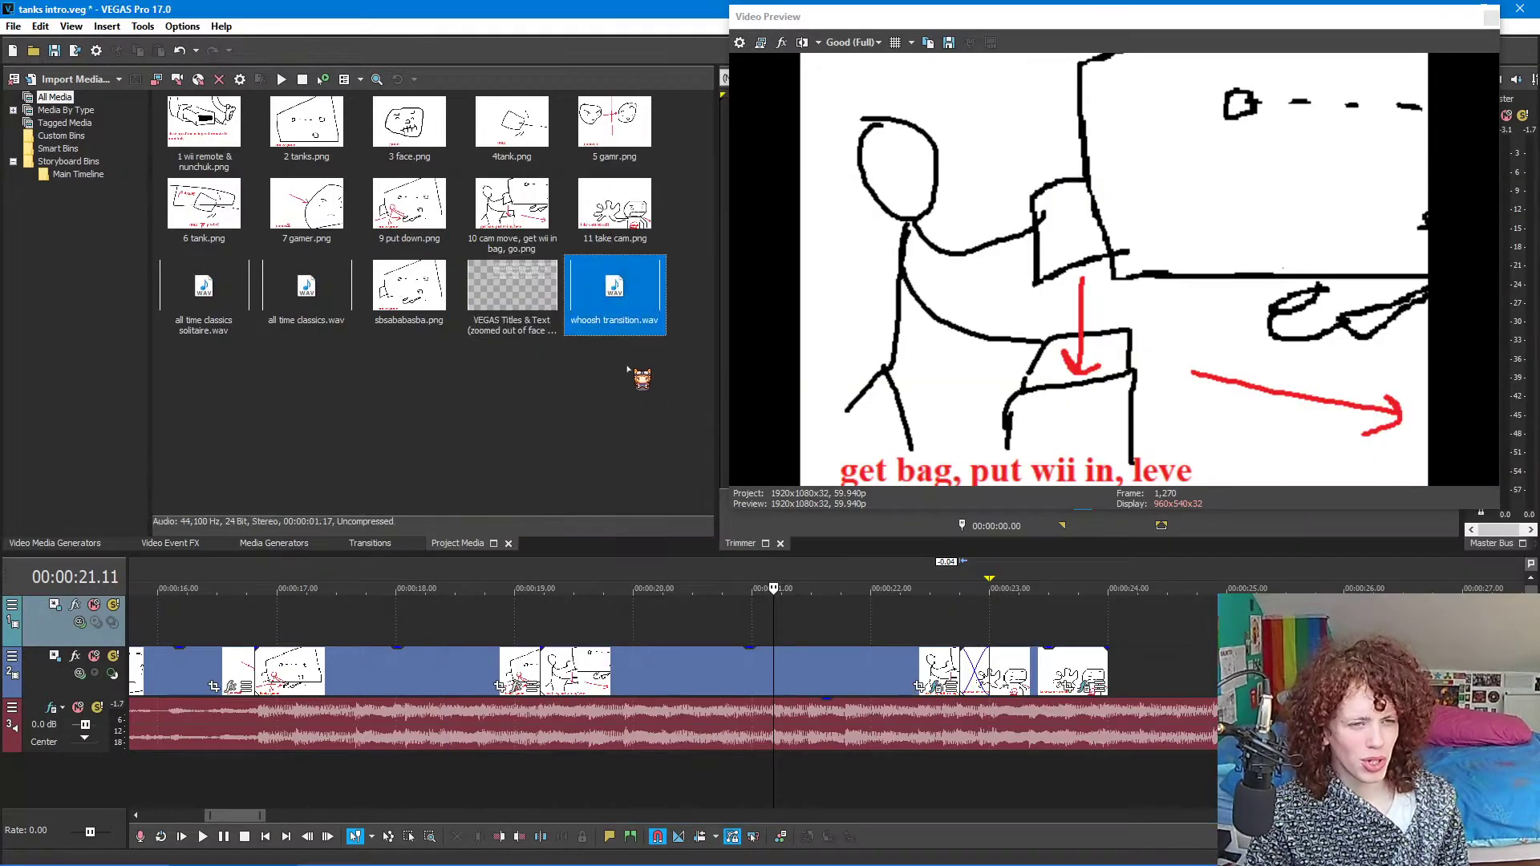
- Place whoosh transition.wav on a new audio track below the music at 00:00:22.33 and normalize it
left_click_drag(641, 308, 957, 785)
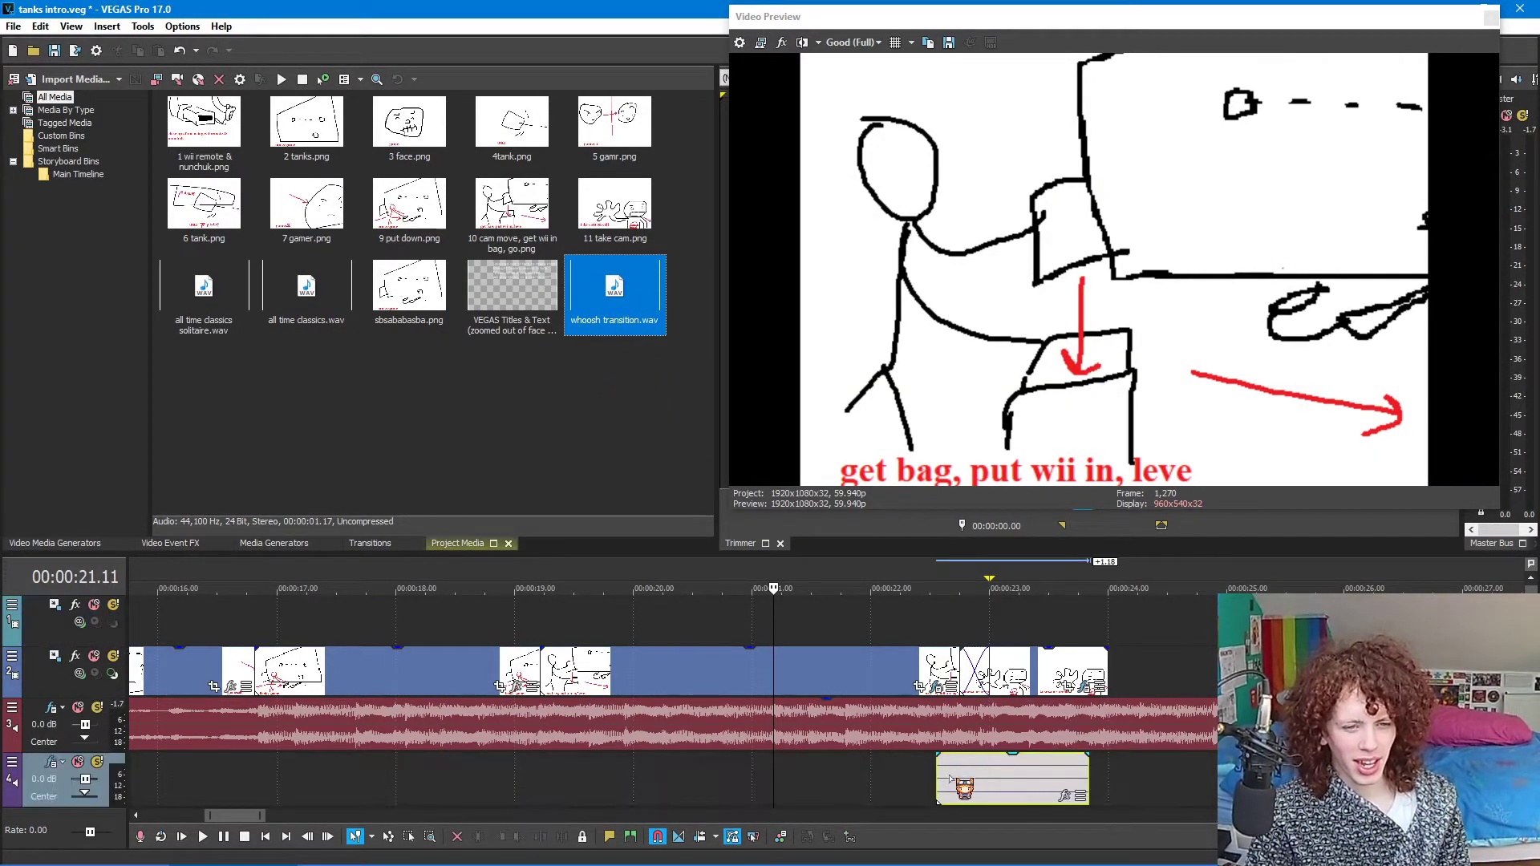
right_click(955, 783)
mouse_move(1120, 625)
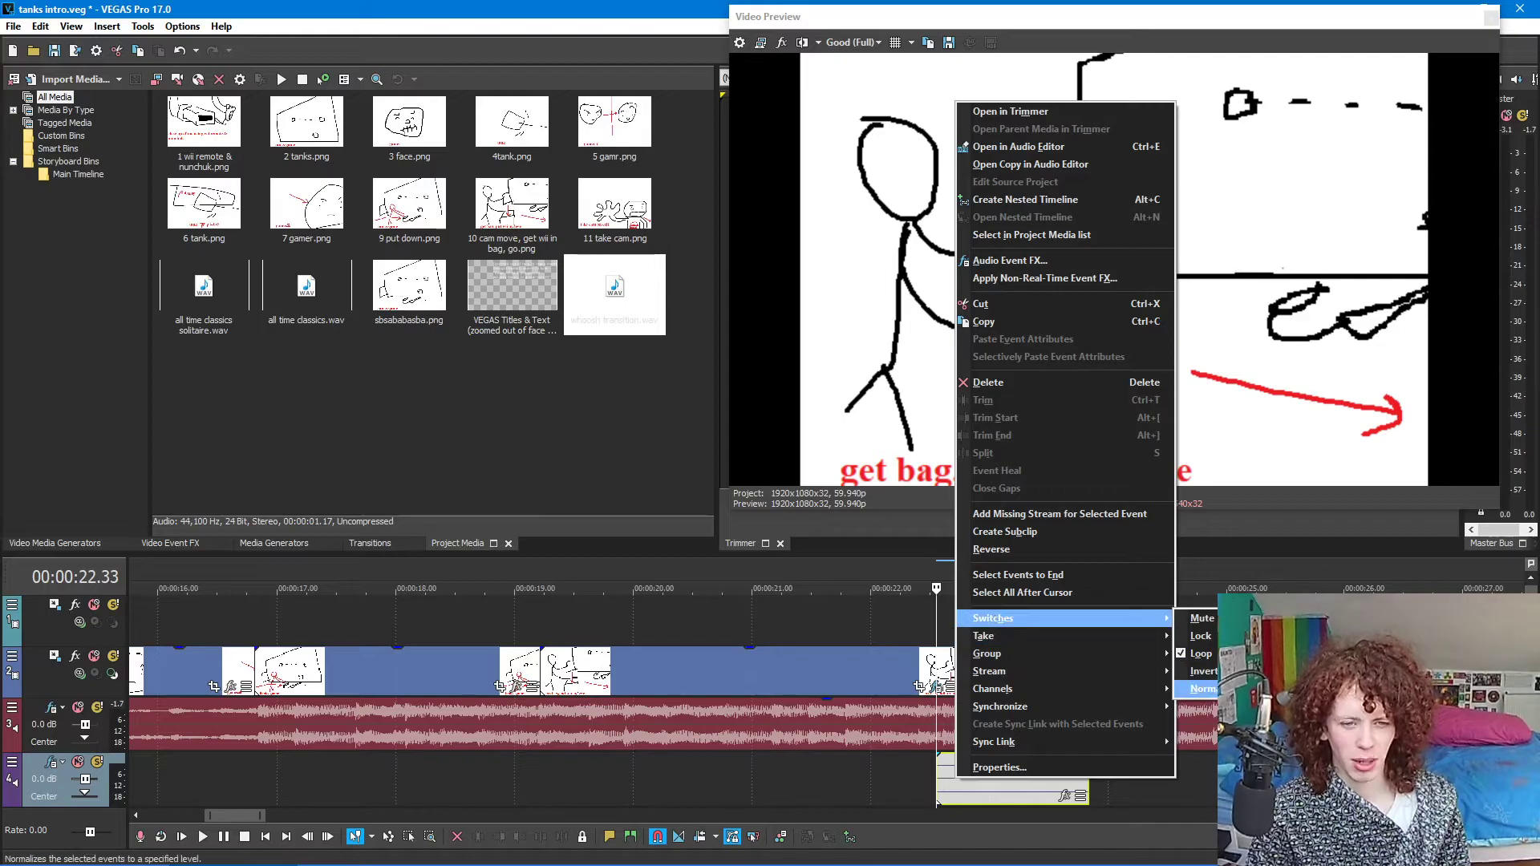
left_click(1227, 690)
- Reposition the whoosh sound to start at about 00:00:22.35 and play it with the transition
left_click(954, 786)
scroll(954, 782, "up", 3)
left_click_drag(939, 787, 911, 804)
left_click(698, 795)
key("space")
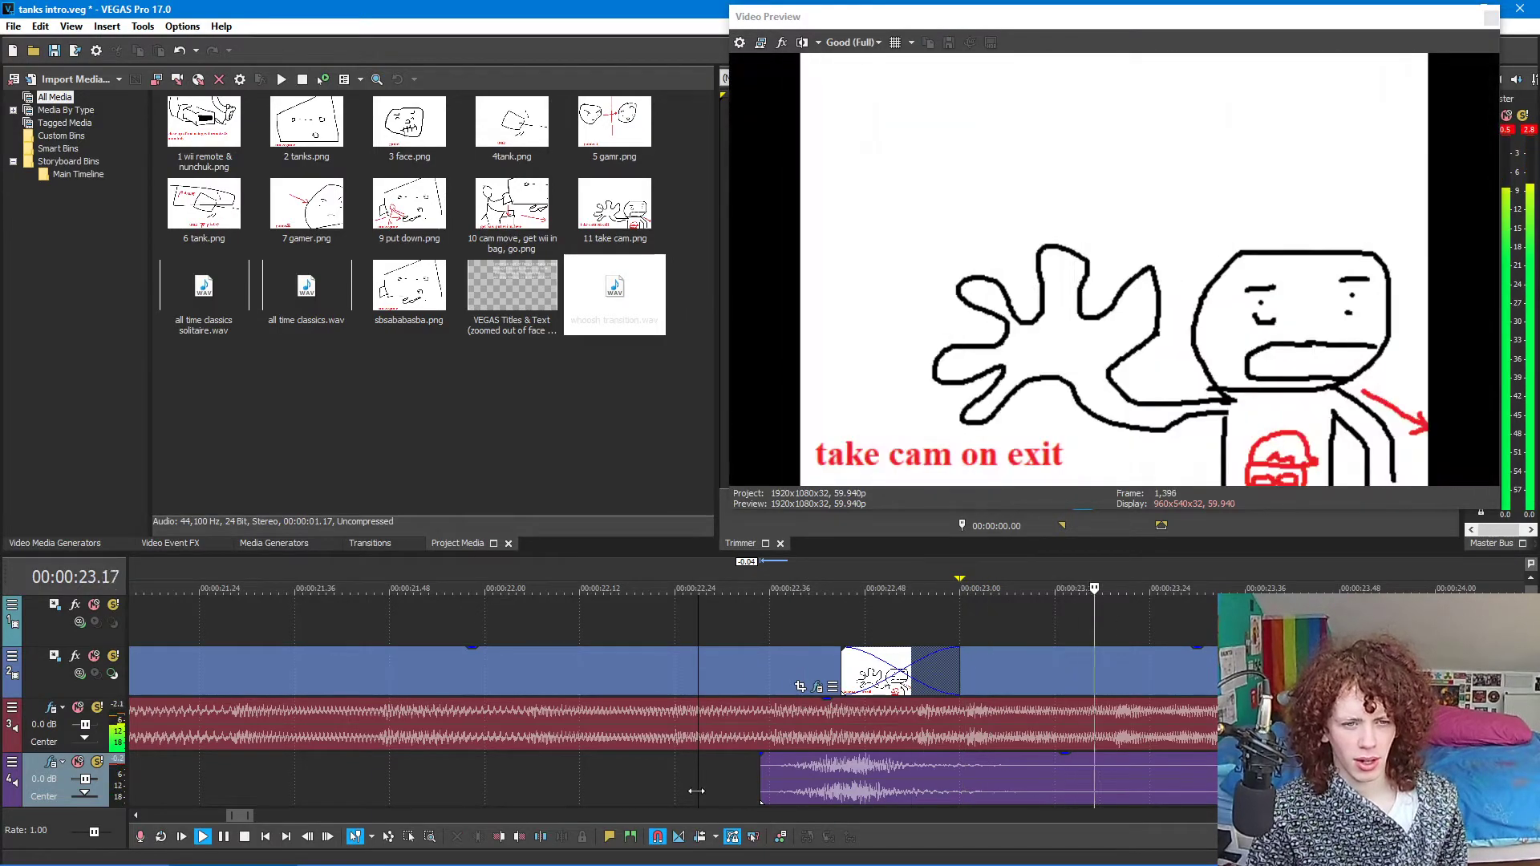
key("space")
- Play the transition with its whoosh sound from 00:00:22.01
scroll(385, 778, "down", 3)
left_click(741, 777)
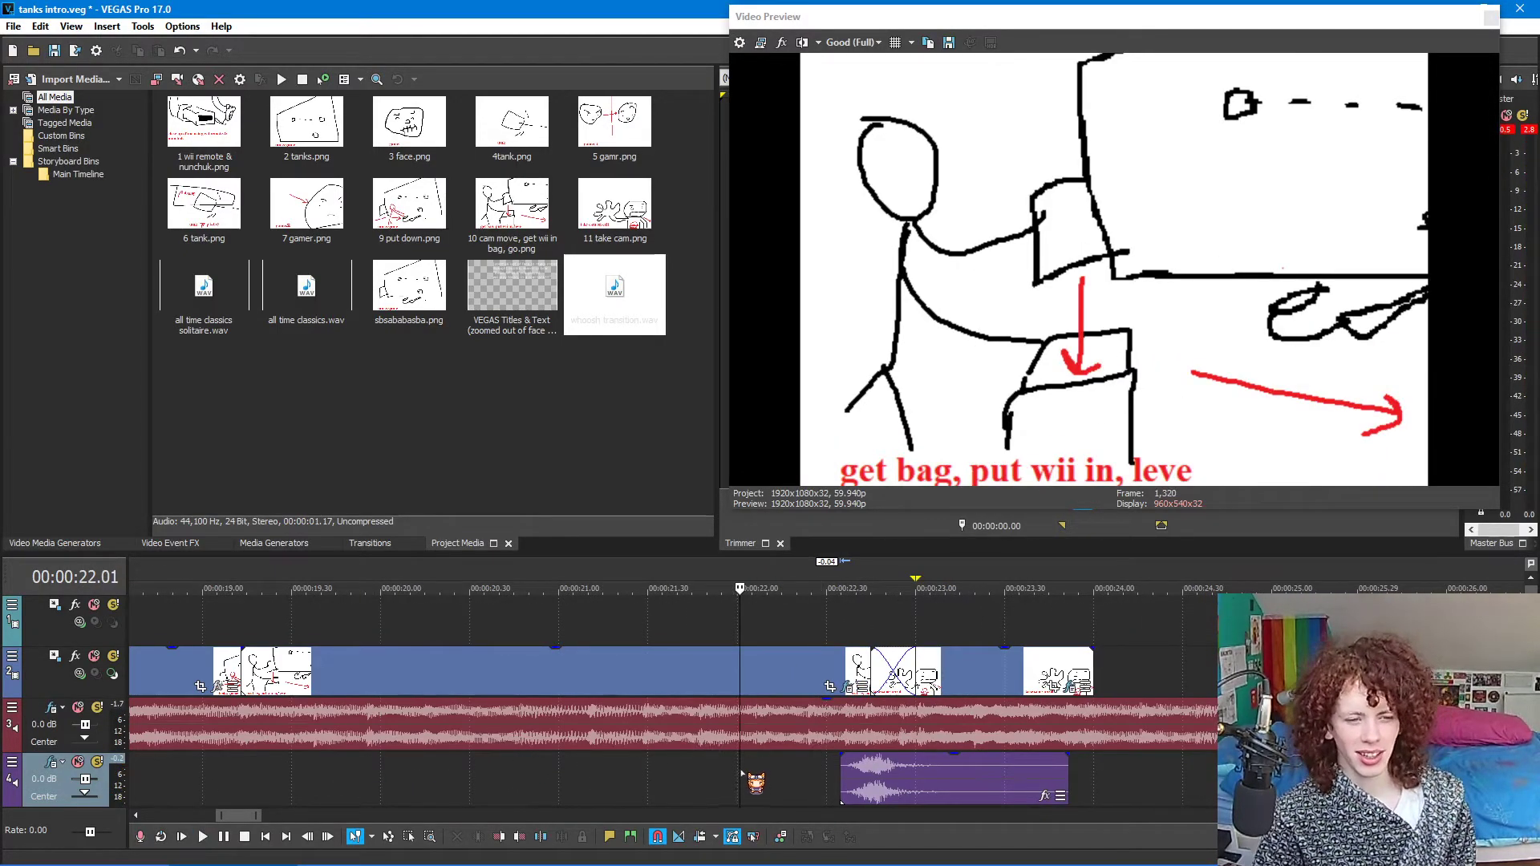
key("space")
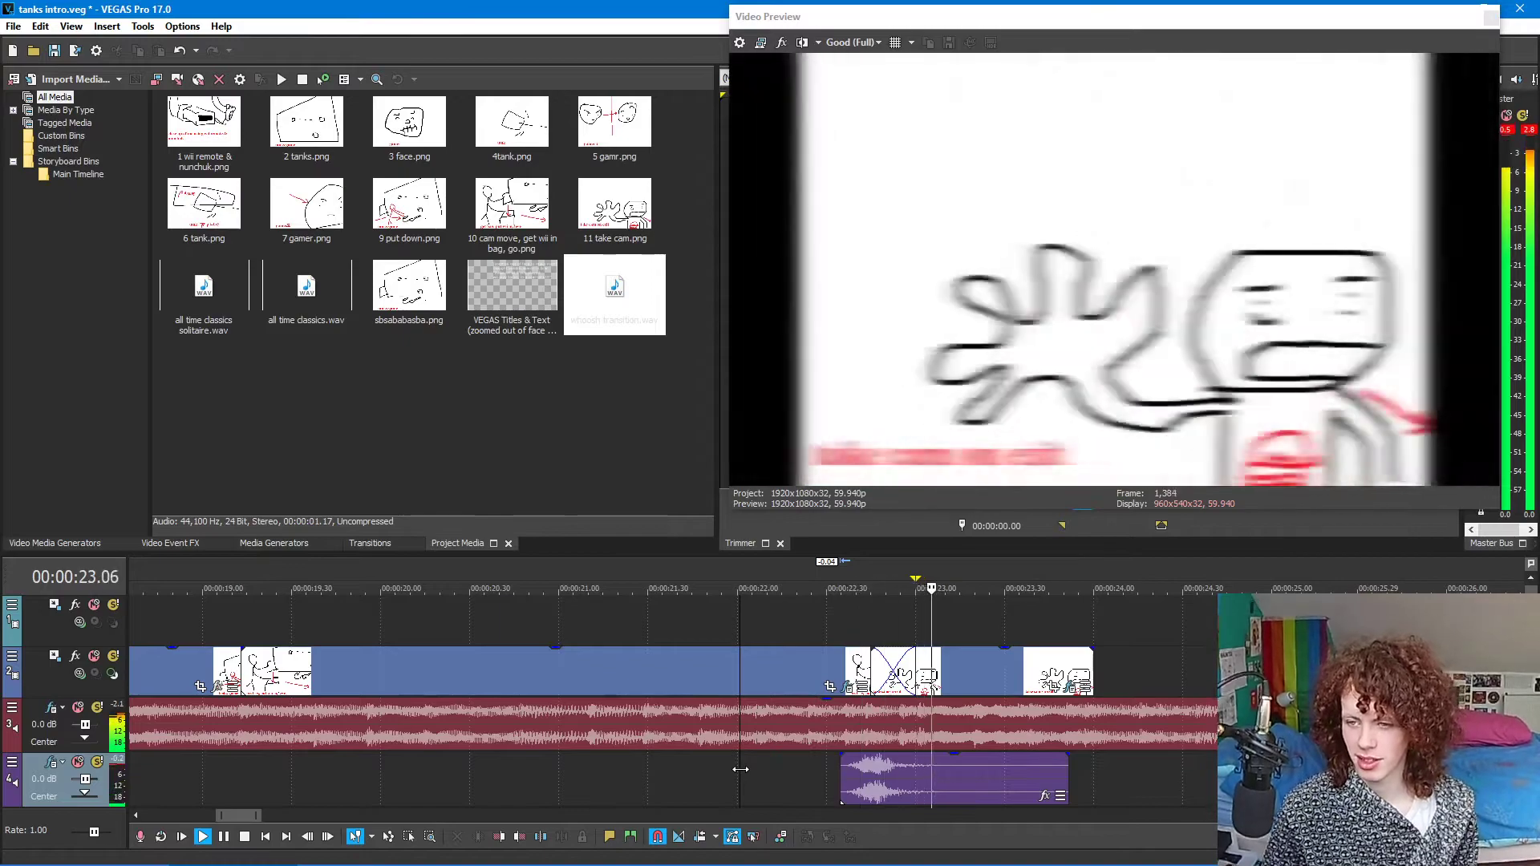
key("space")
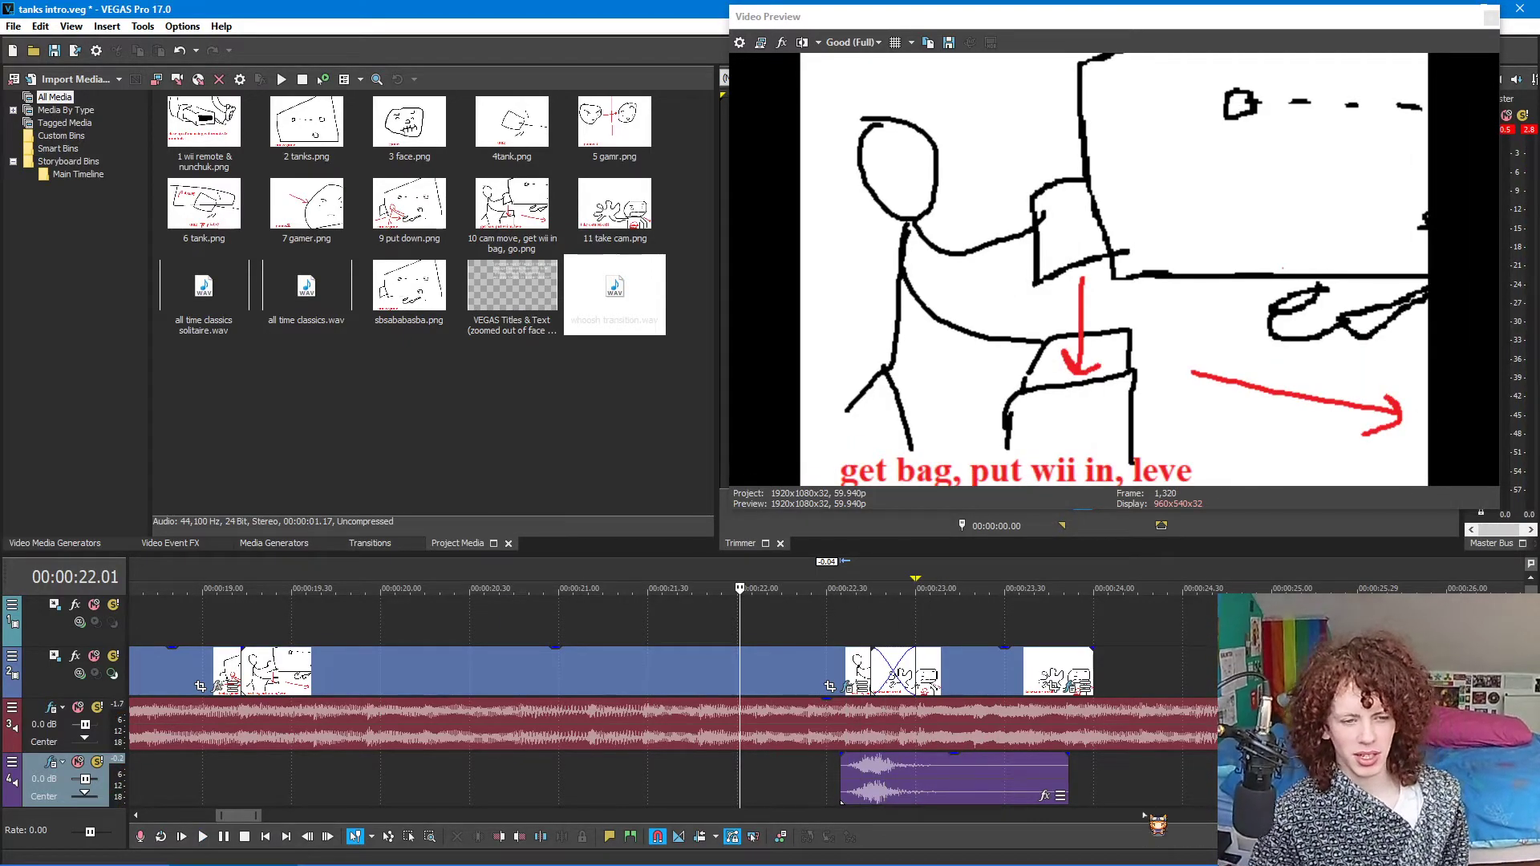
key("space")
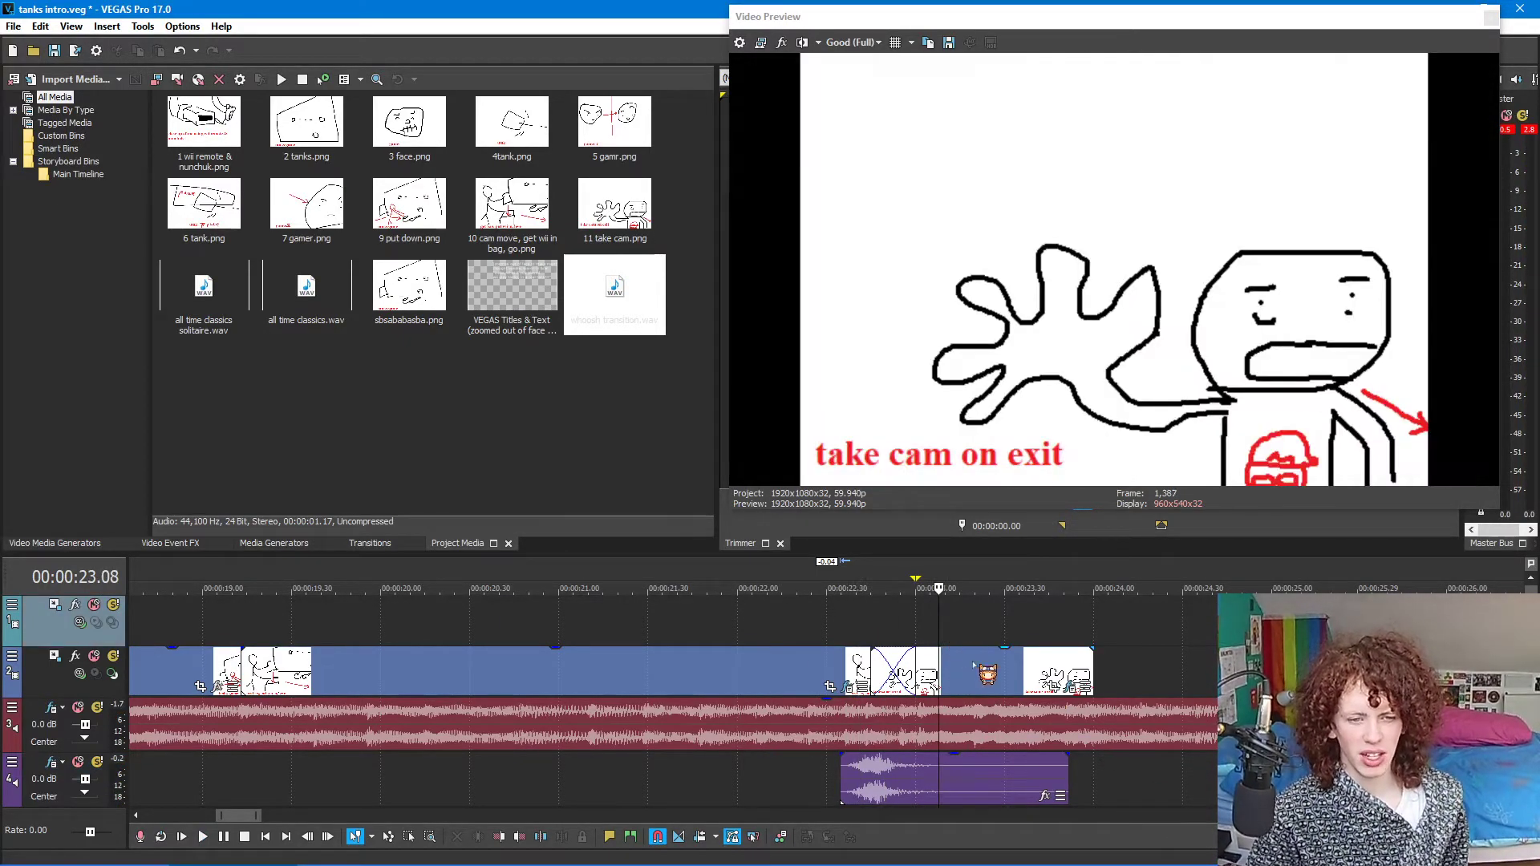
- Move the second clip's ending blur keyframe to about 00:00:00.15 and shorten the crossfade to about 10 frames
left_click(1053, 687)
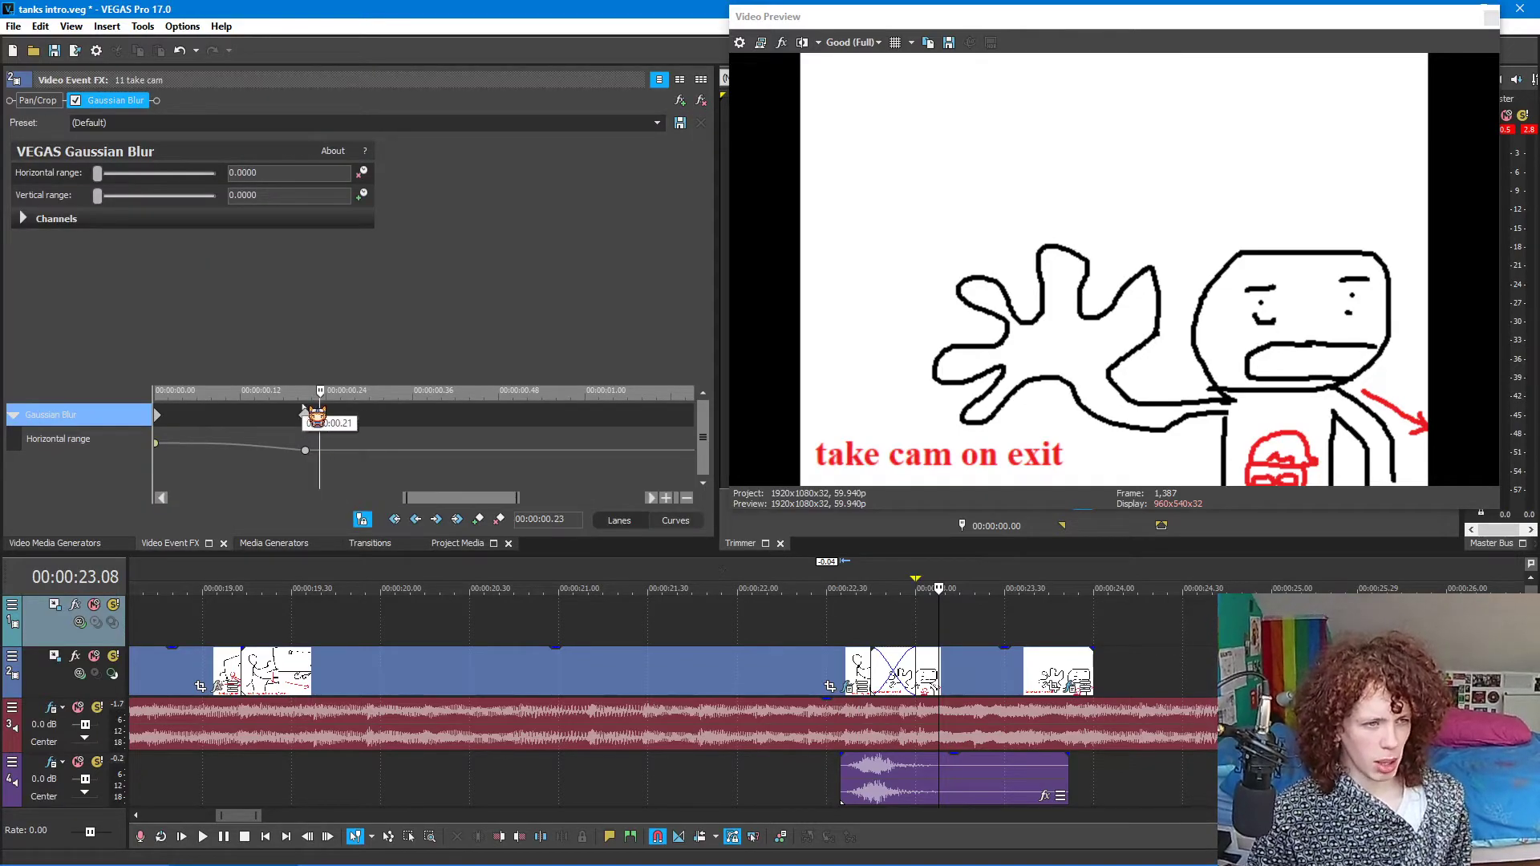
left_click_drag(315, 424, 272, 423)
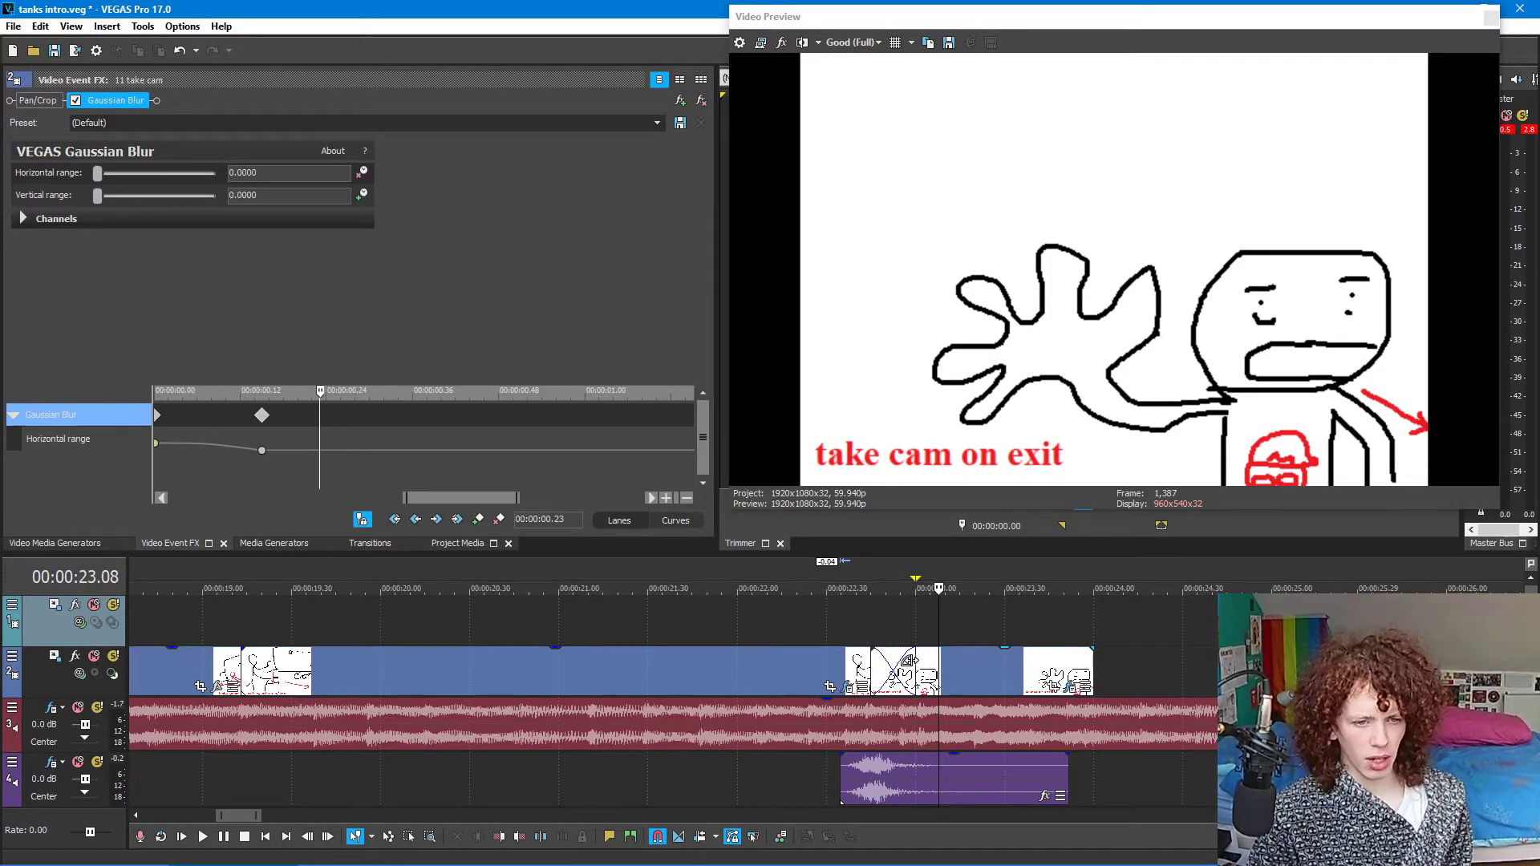
left_click(900, 663)
left_click(900, 658)
- Play the shortened transition from just before the crossfade, at about 00:00:22.29
left_click(824, 630)
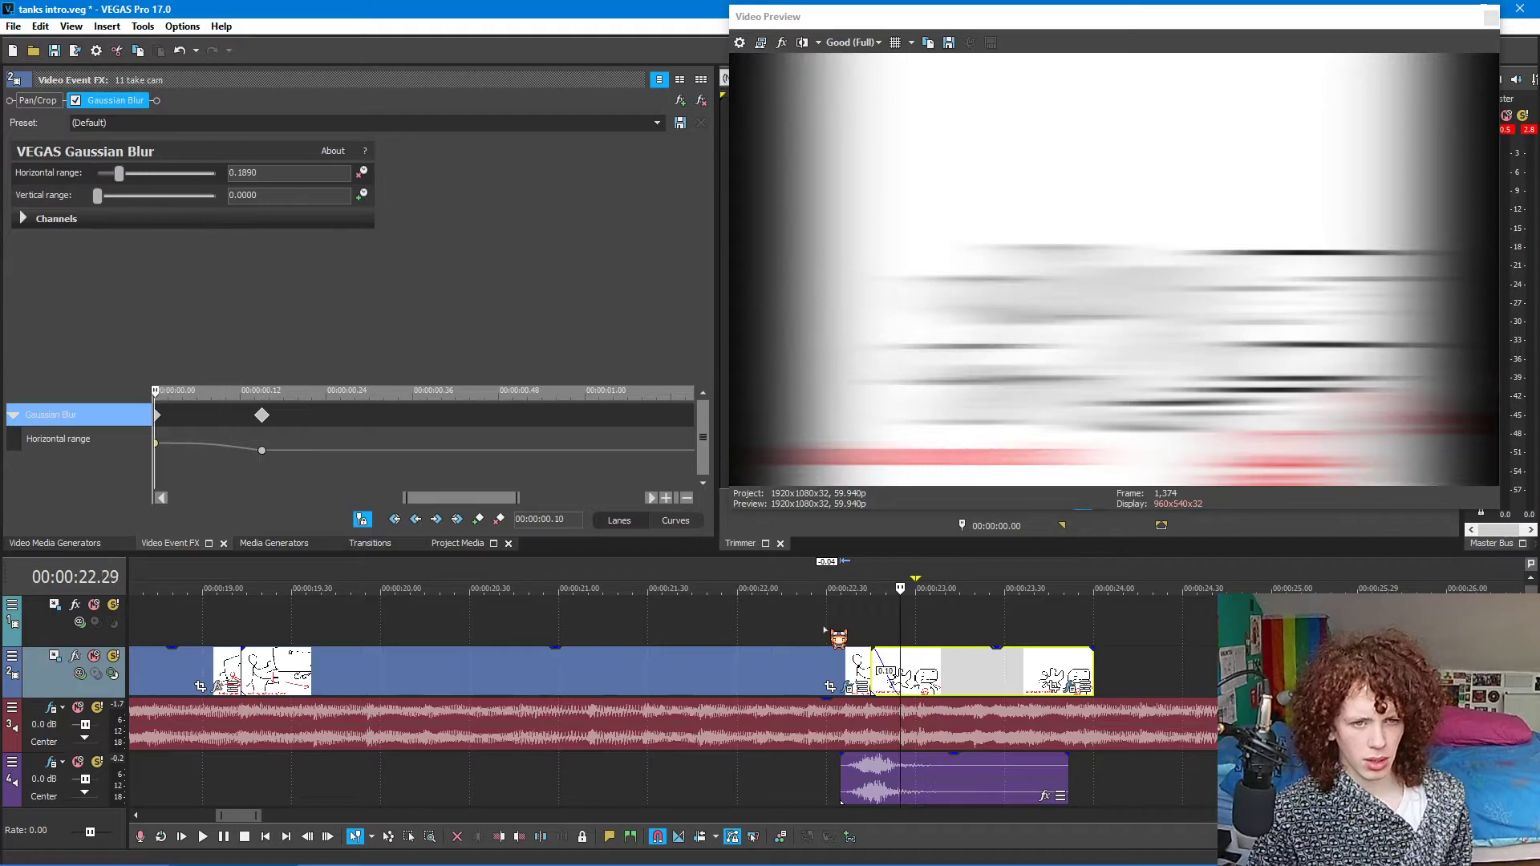
key("space")
key("space")
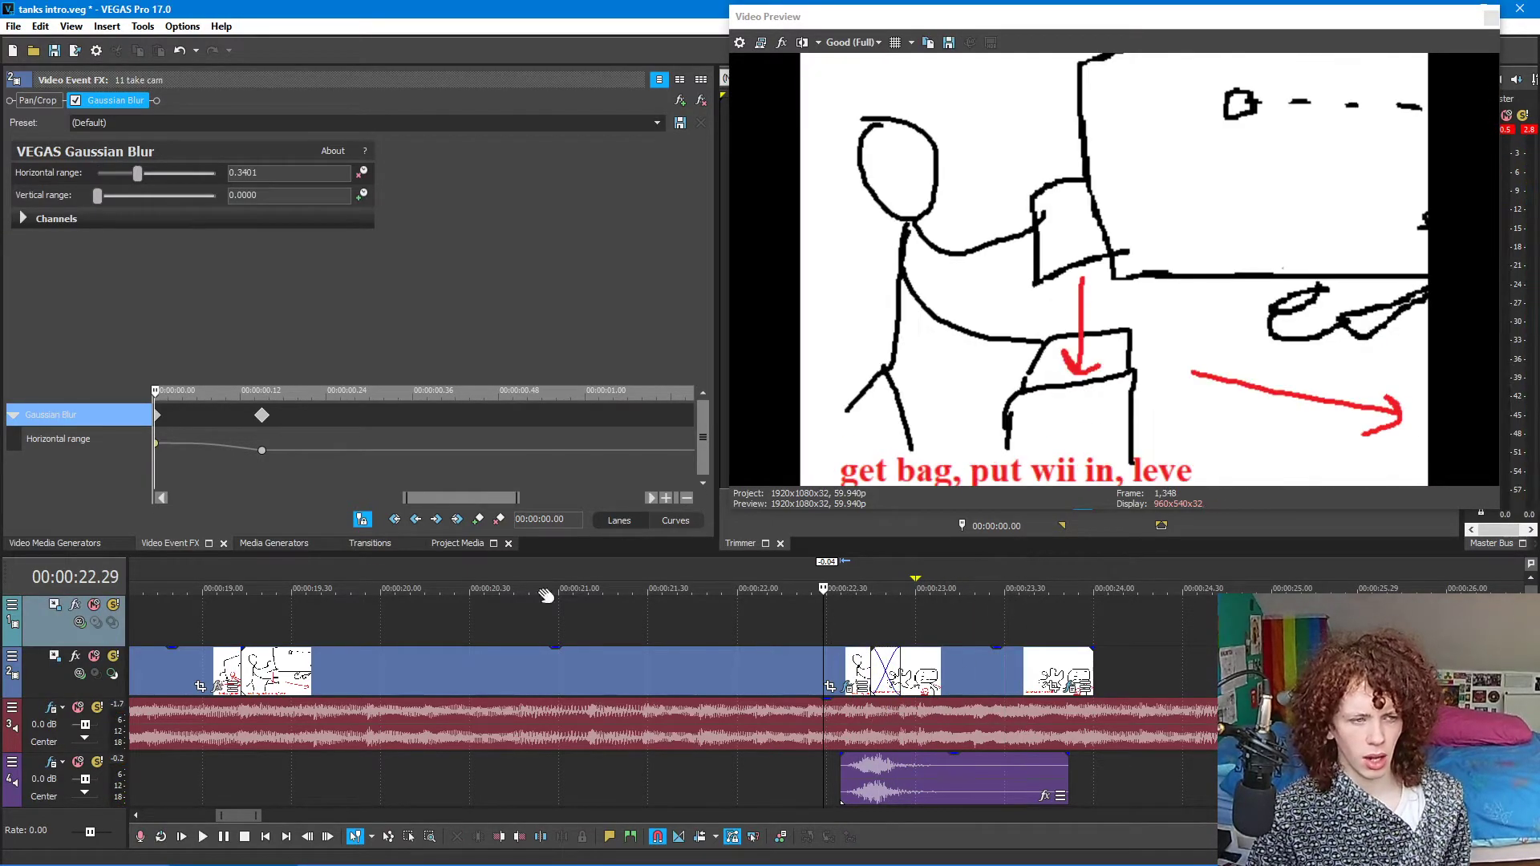
- Move the second clip's ending blur keyframe to about 00:00:00.24 and the first clip's starting blur keyframe to about 00:00:03.30
left_click_drag(263, 409, 327, 417)
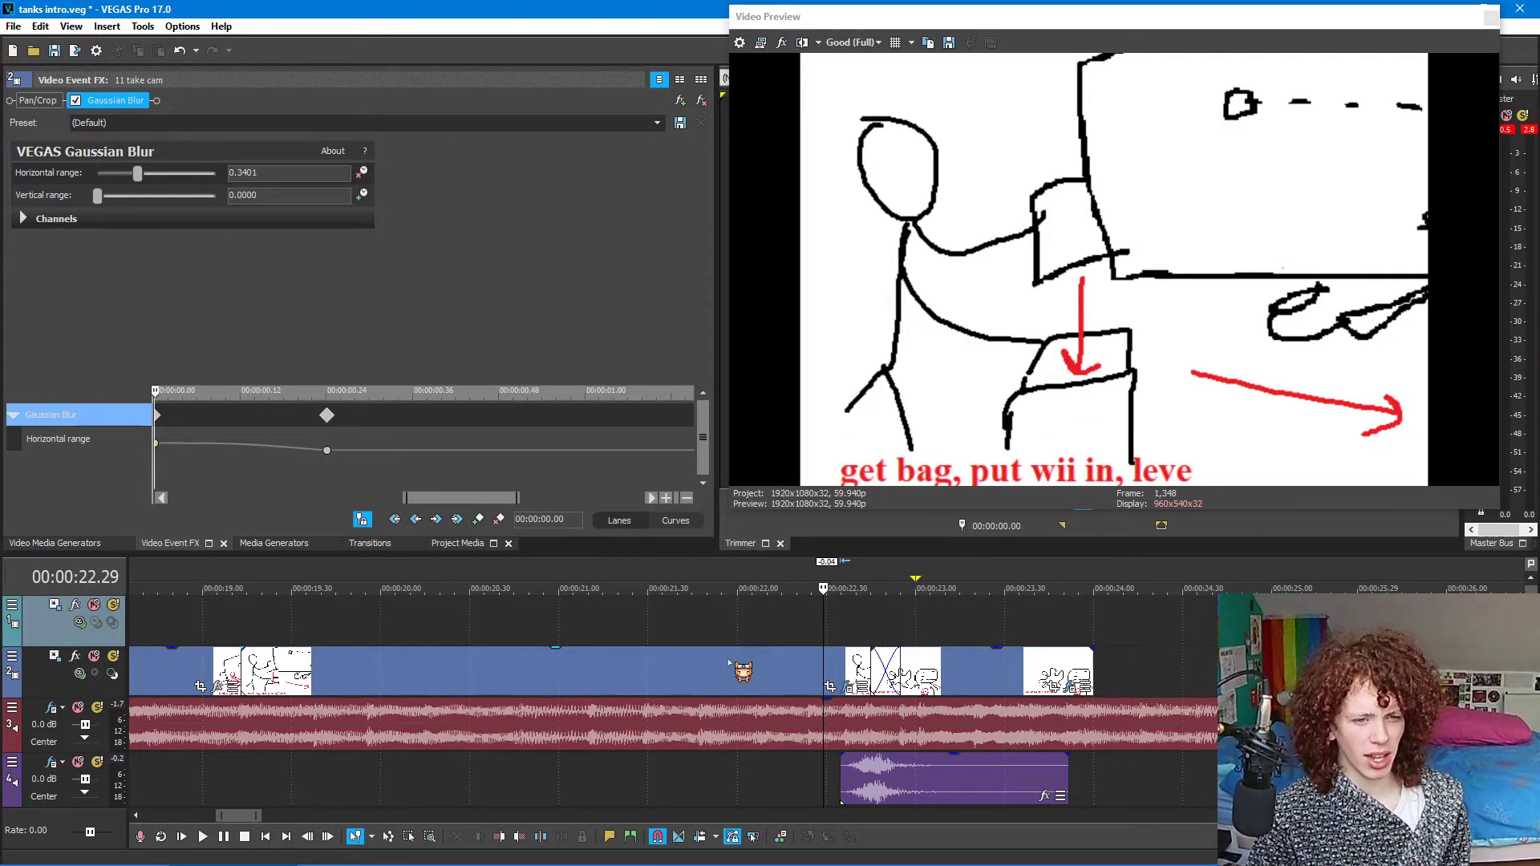
left_click(845, 692)
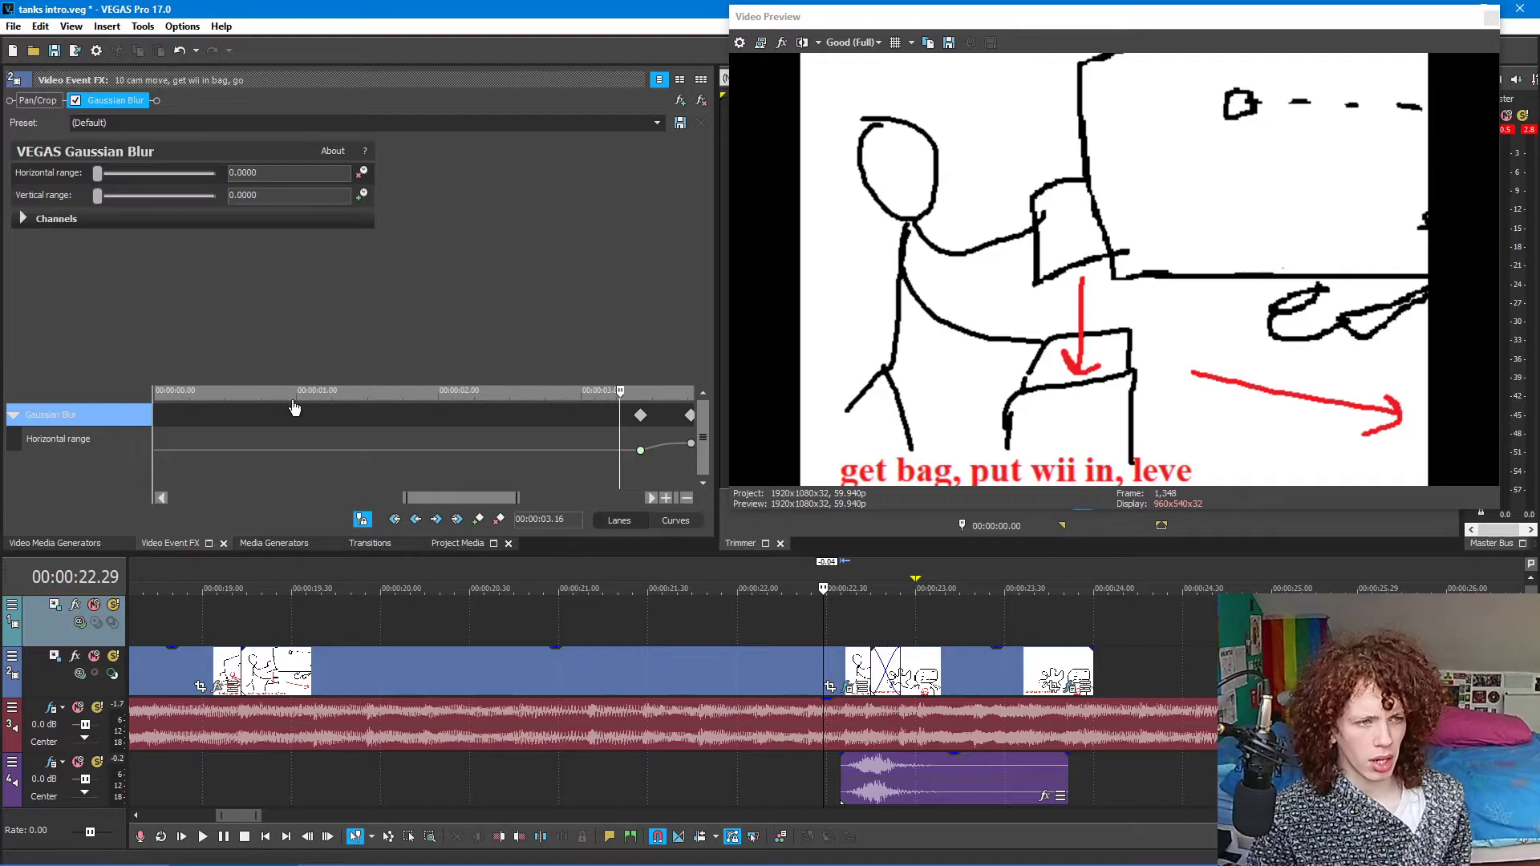
left_click(653, 416)
- Try starting the second clip about 4 frames later, play the transition, and shift the clip back 4 frames
left_click(870, 632)
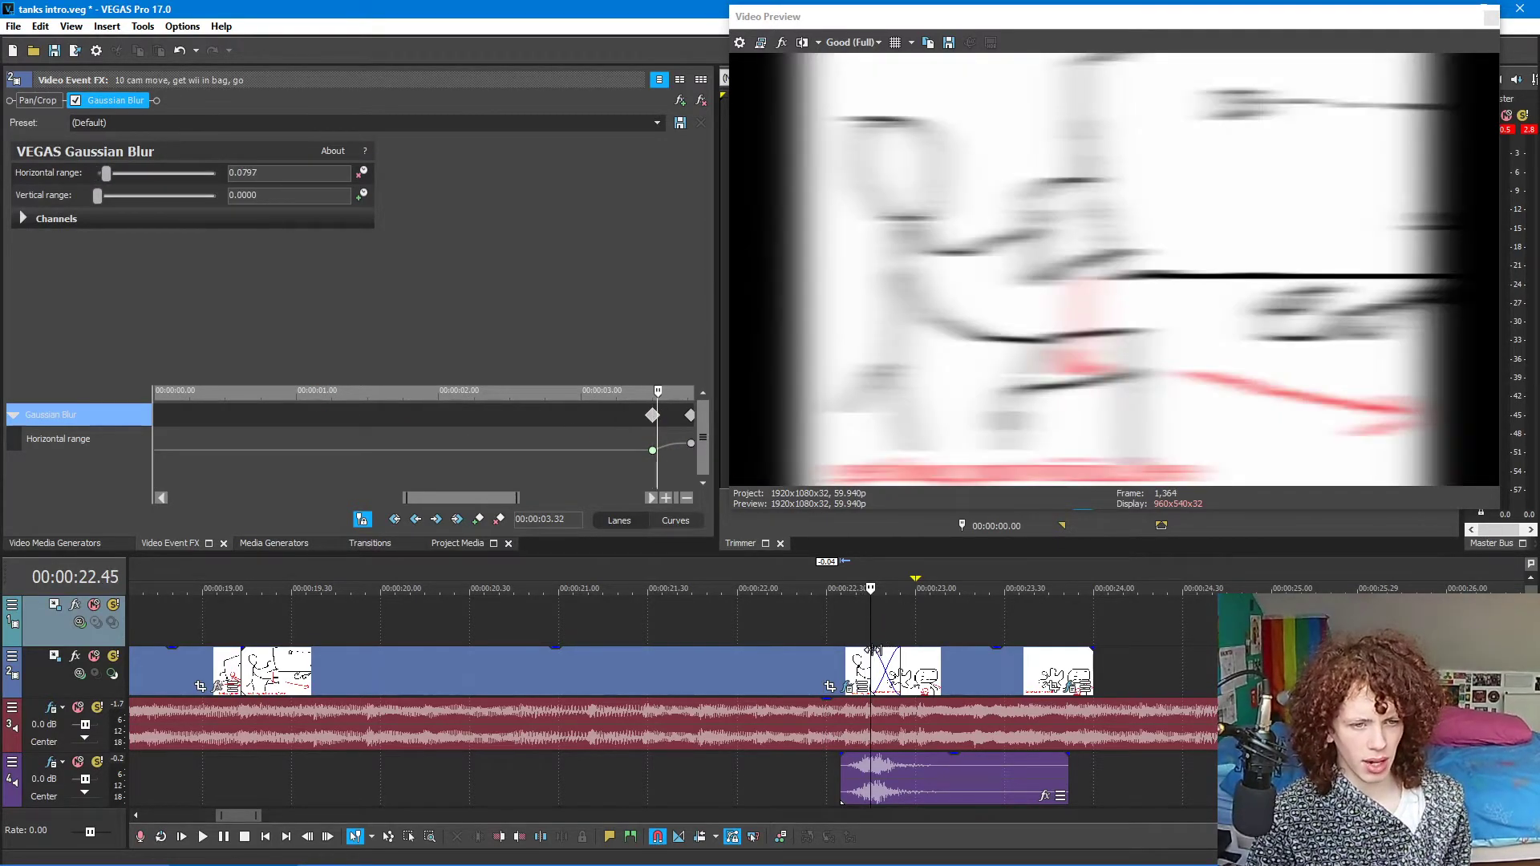
scroll(878, 659, "up", 1)
left_click_drag(877, 678, 898, 676)
key("space")
key("space")
left_click_drag(887, 668, 762, 638)
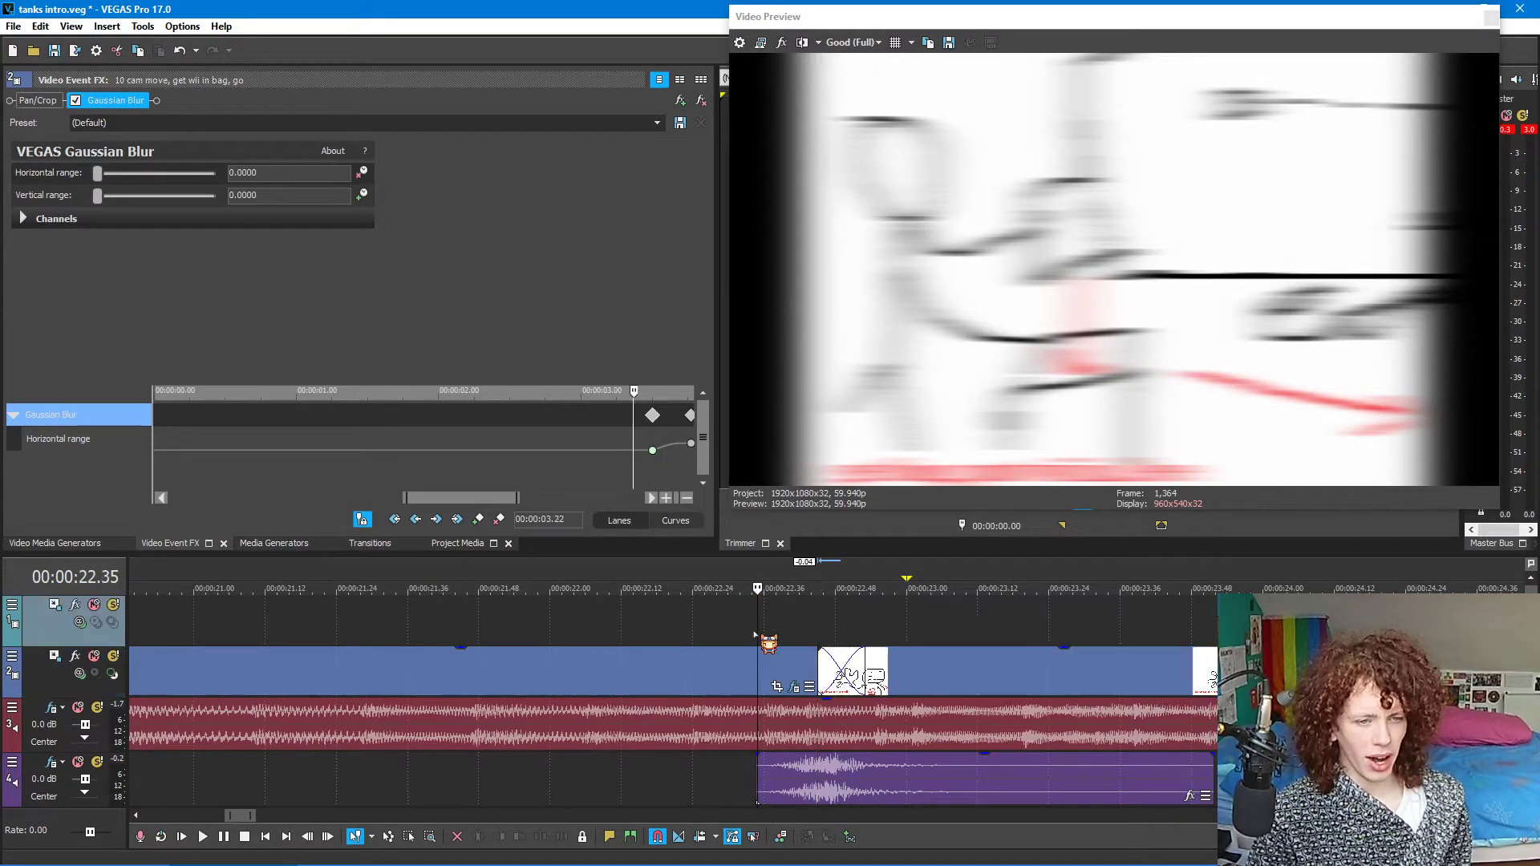
key("space")
- Shift the whoosh sound 4 frames later, replaying from 00:00:22.00 to check it, and save the project
left_click_drag(849, 777, 882, 779)
left_click(556, 630)
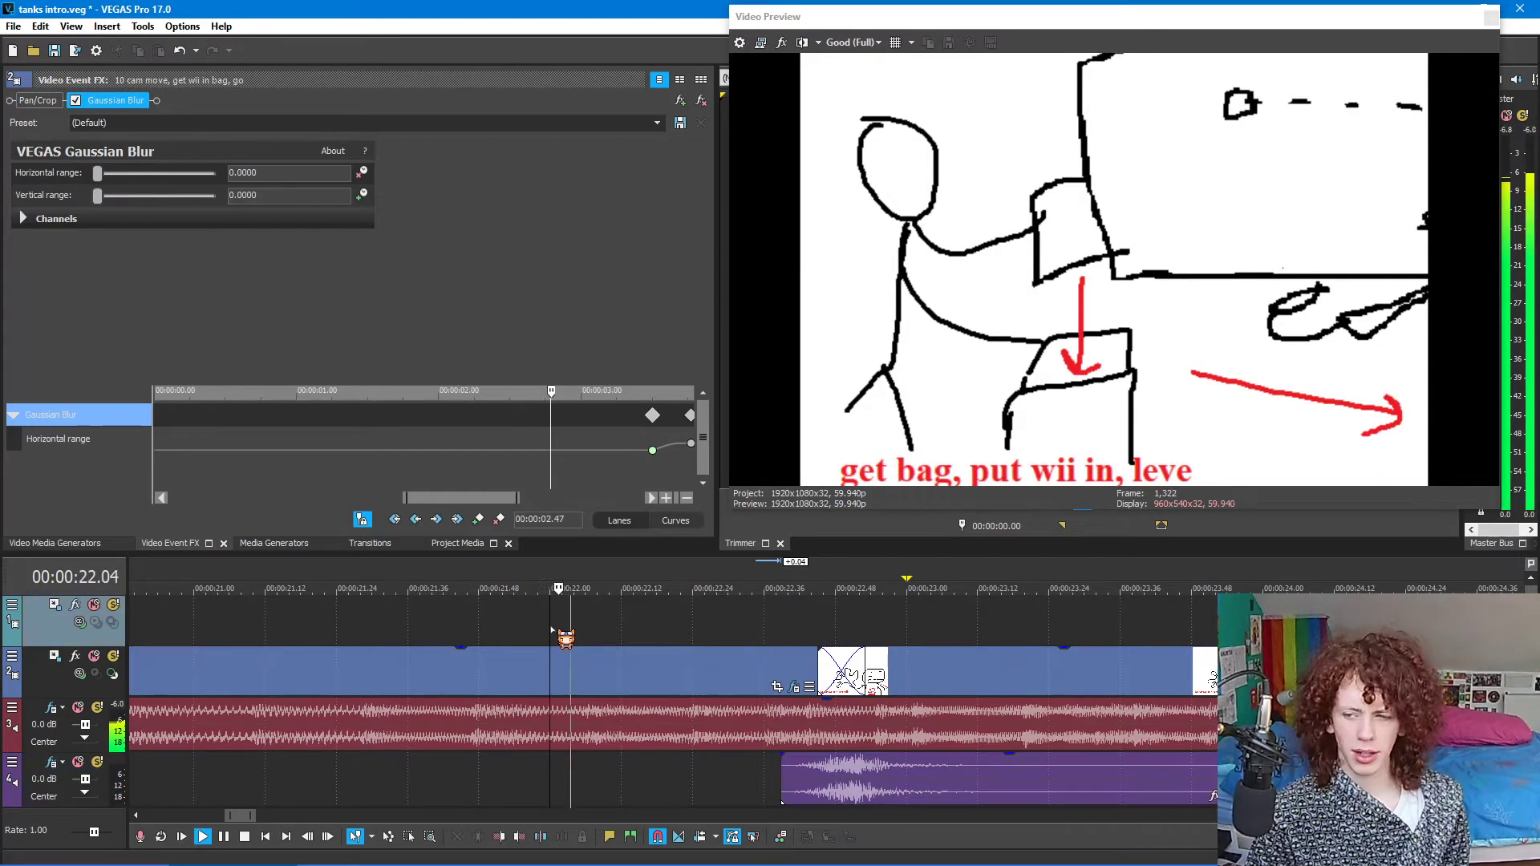
key("space")
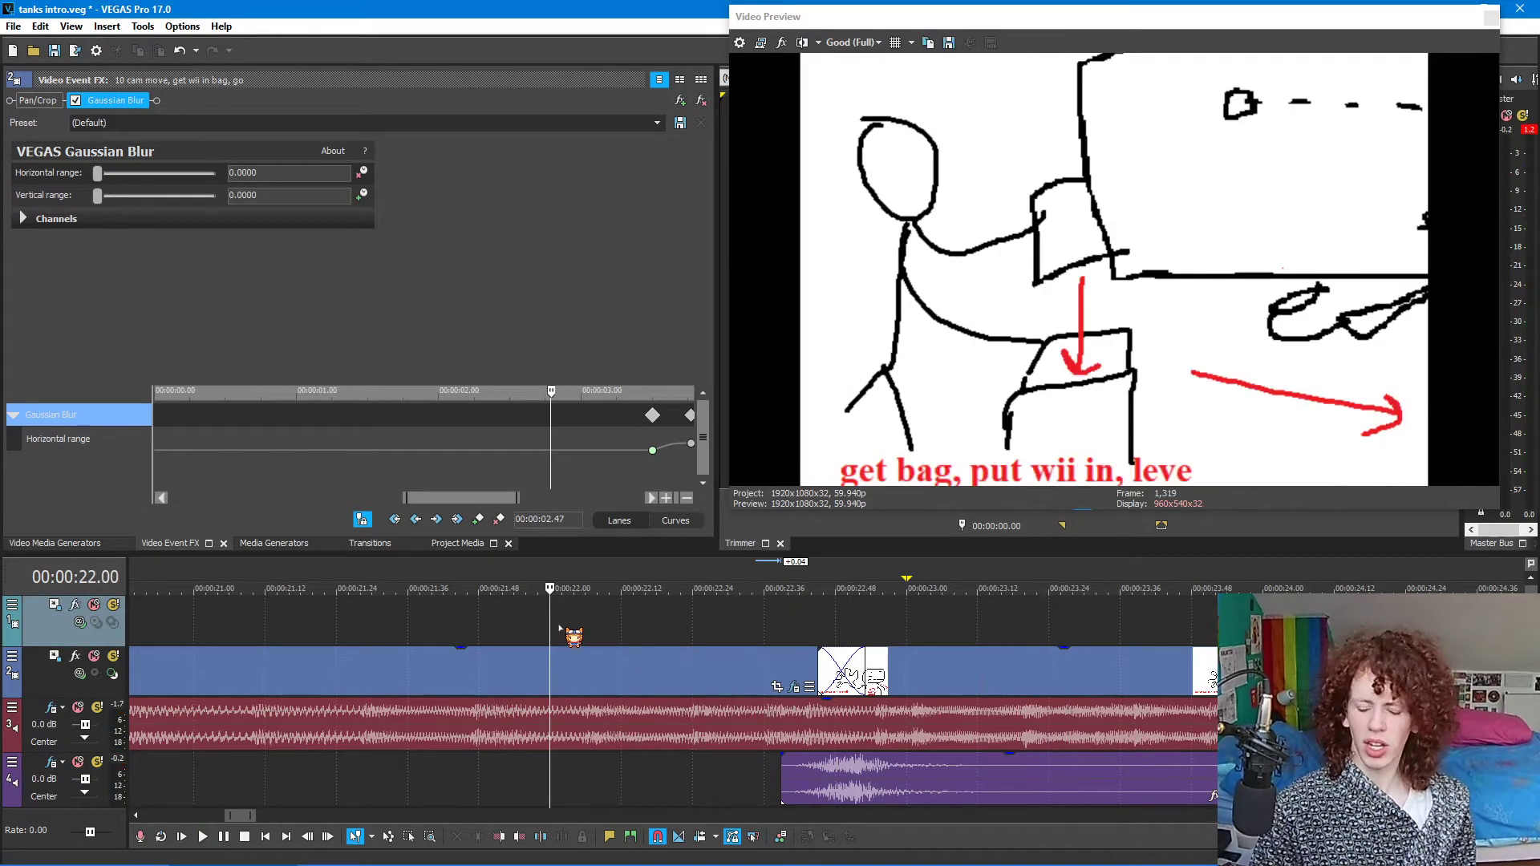
key("ctrl+s")
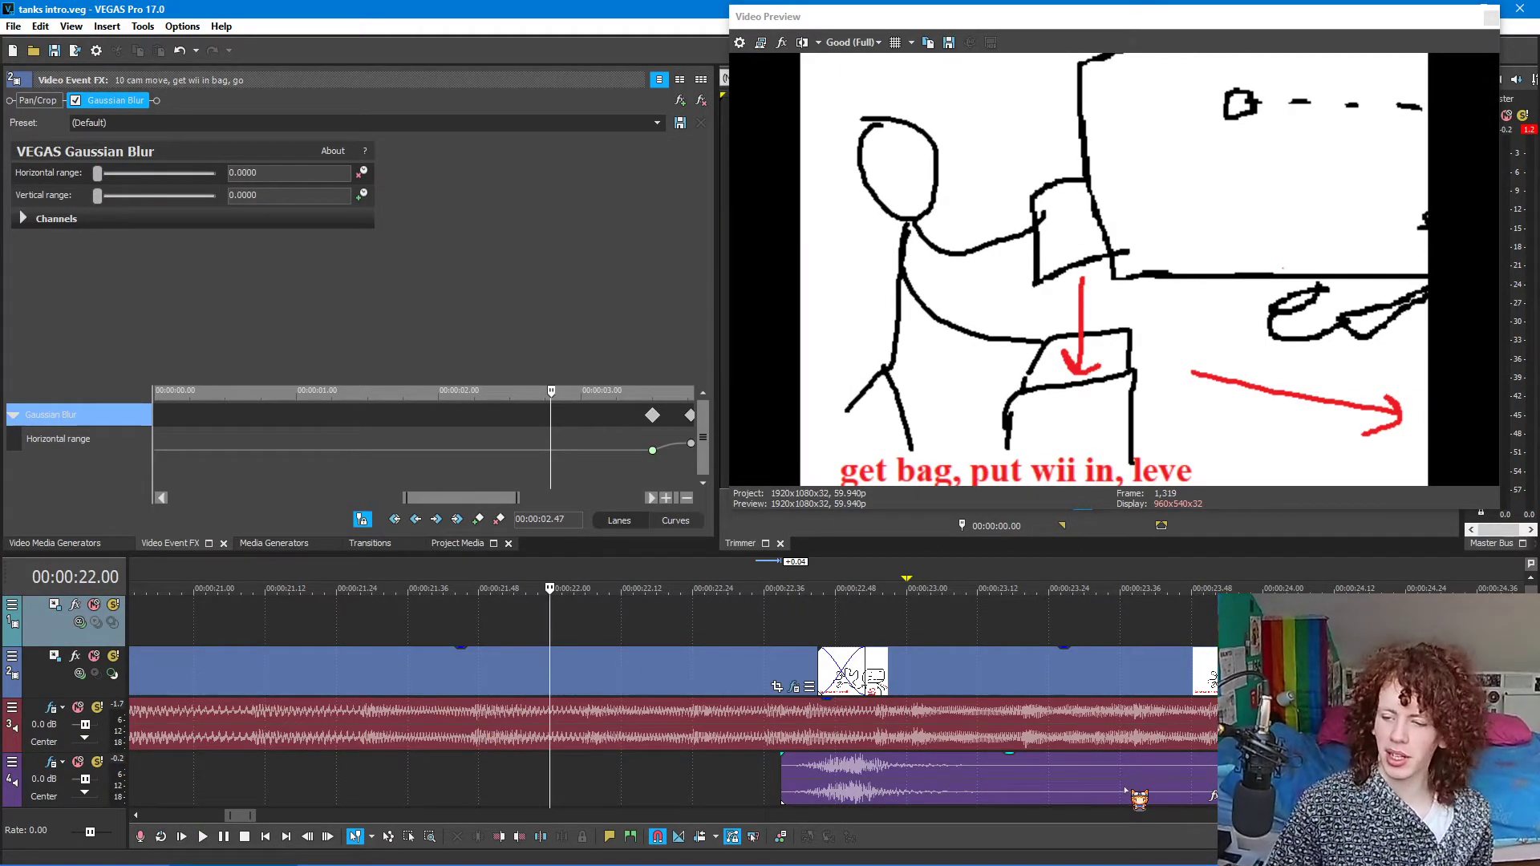